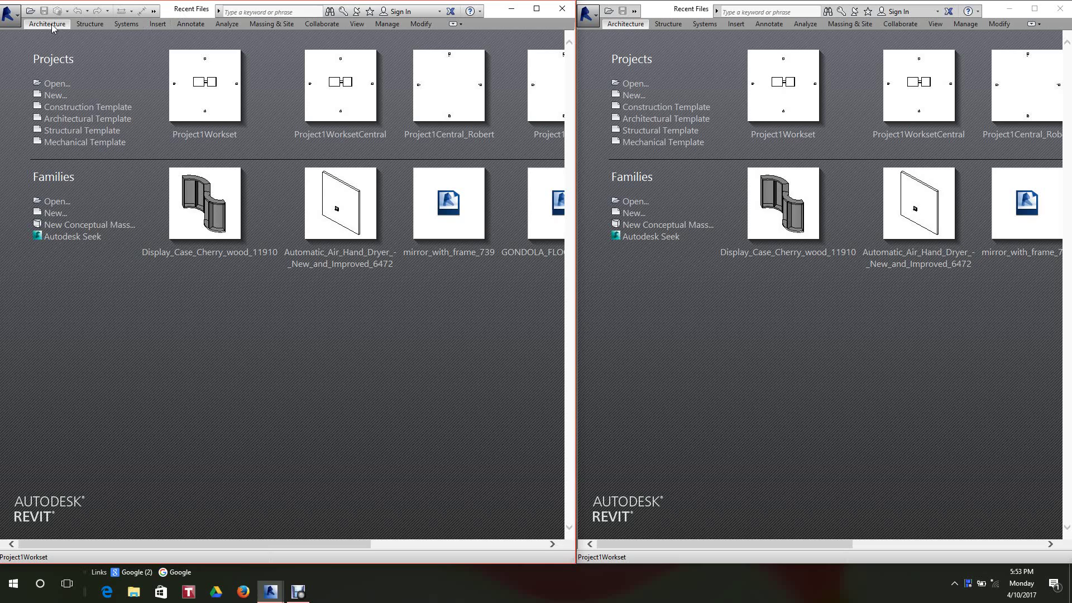
Check the username in the first Revit session's general options and leave the options without changes.
left_click(17, 20)
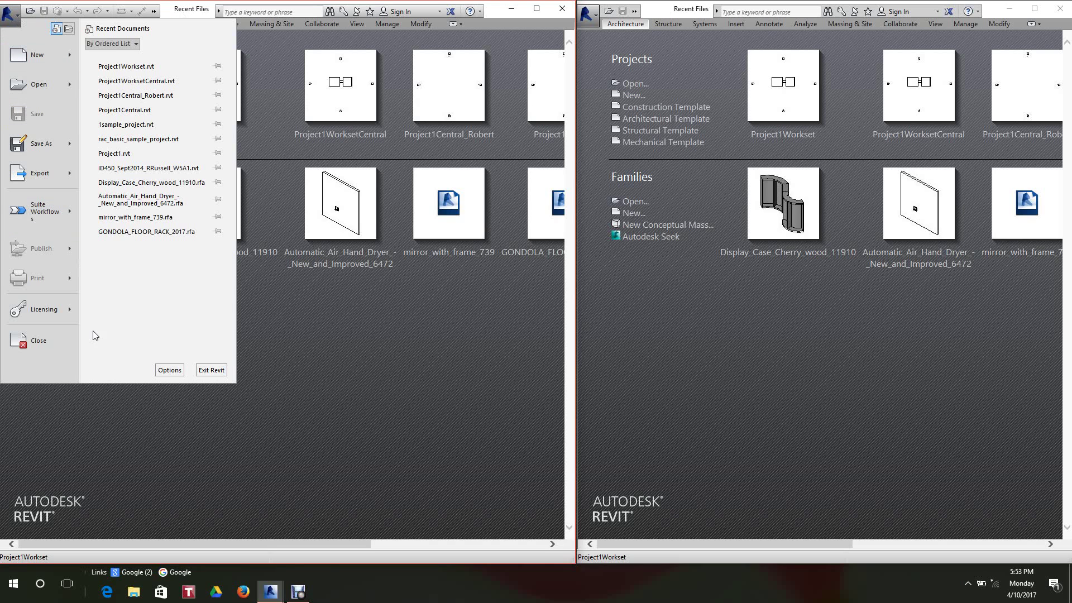
left_click(169, 370)
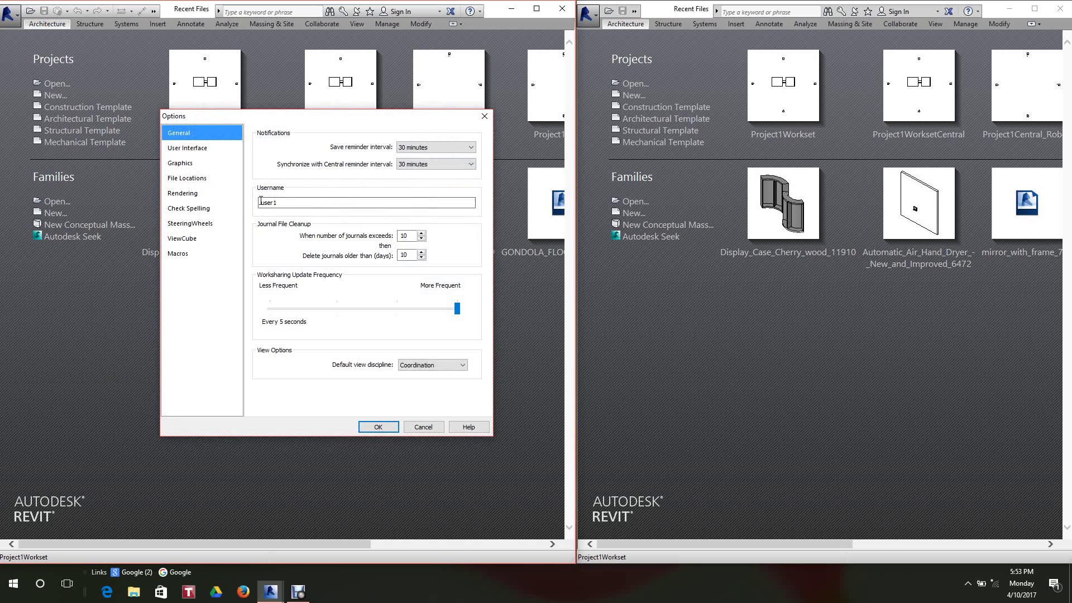
double_click(280, 203)
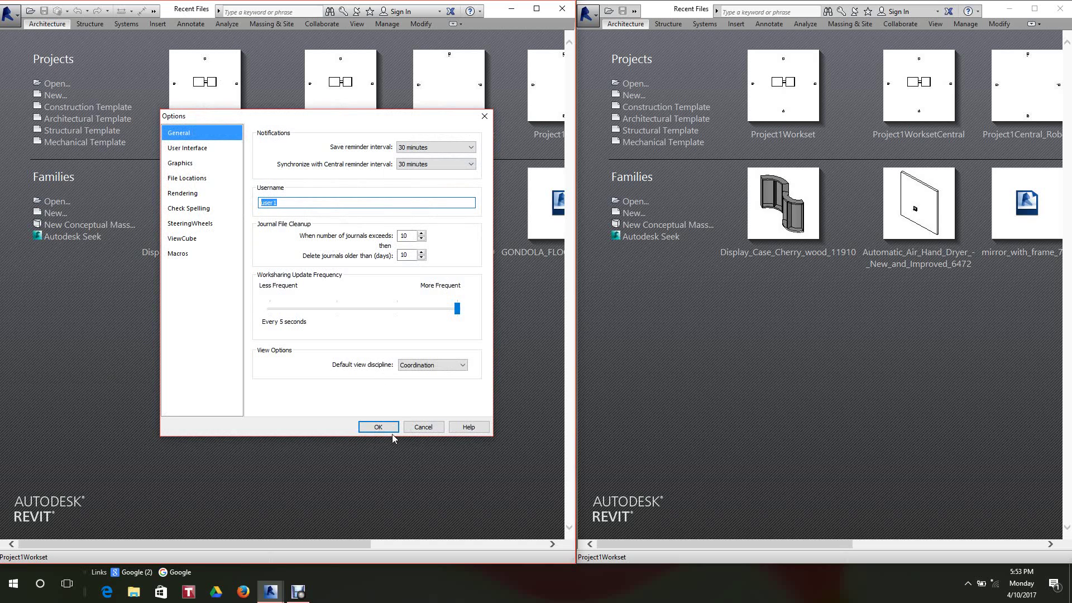
left_click(411, 430)
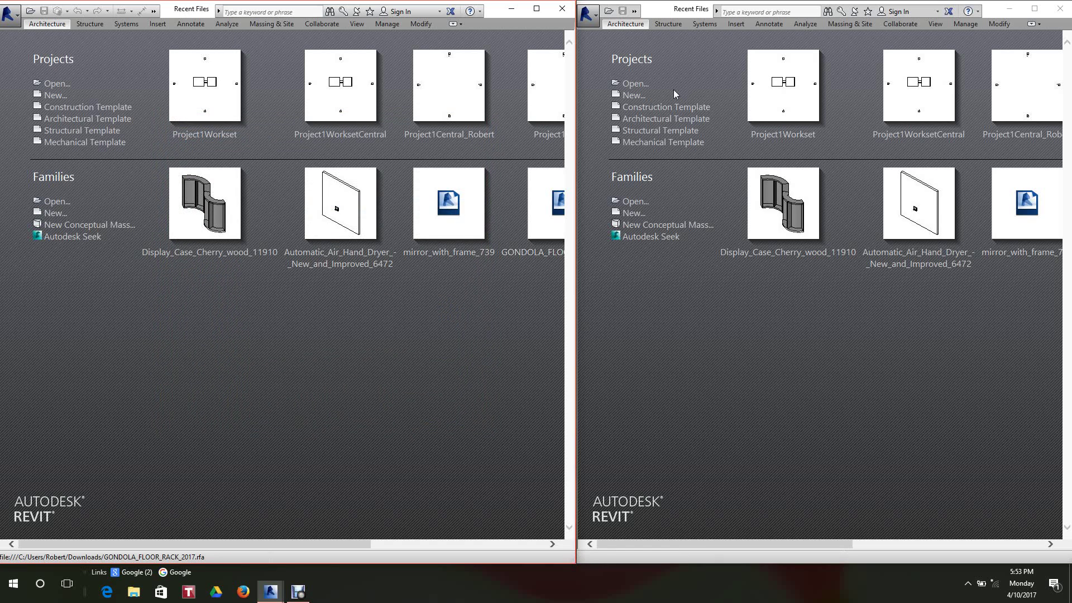
Set the username to user2 in the second Revit session's general options.
left_click(587, 14)
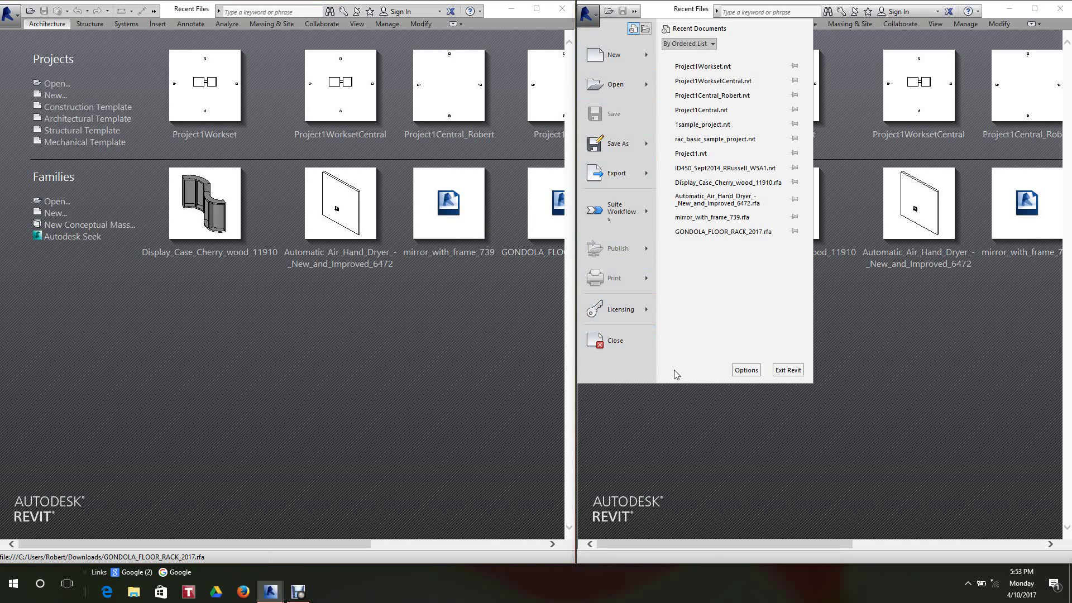
left_click(746, 370)
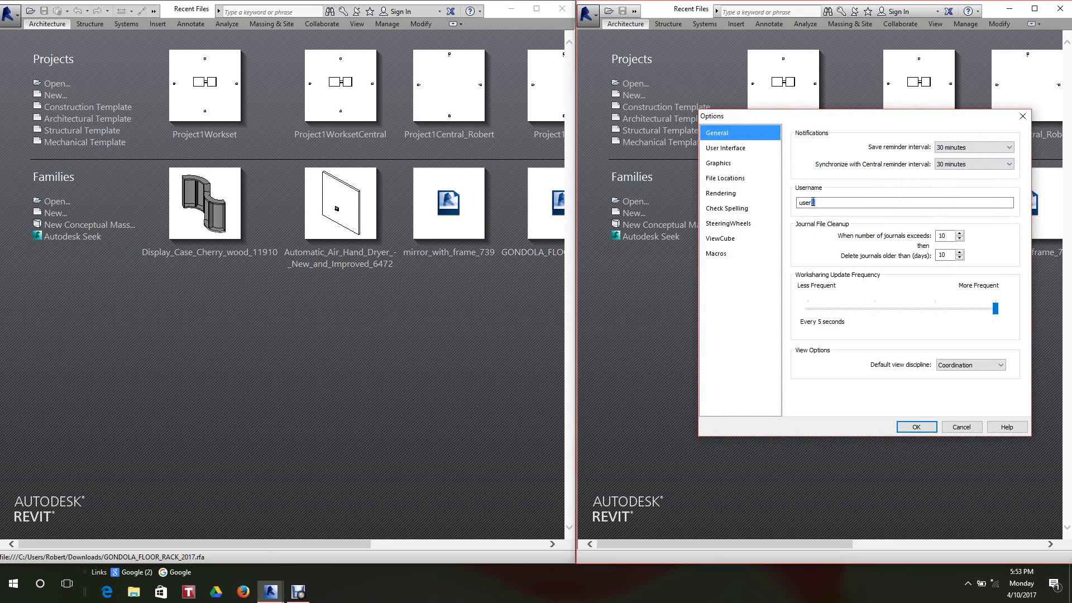
left_click(813, 202)
type("user2")
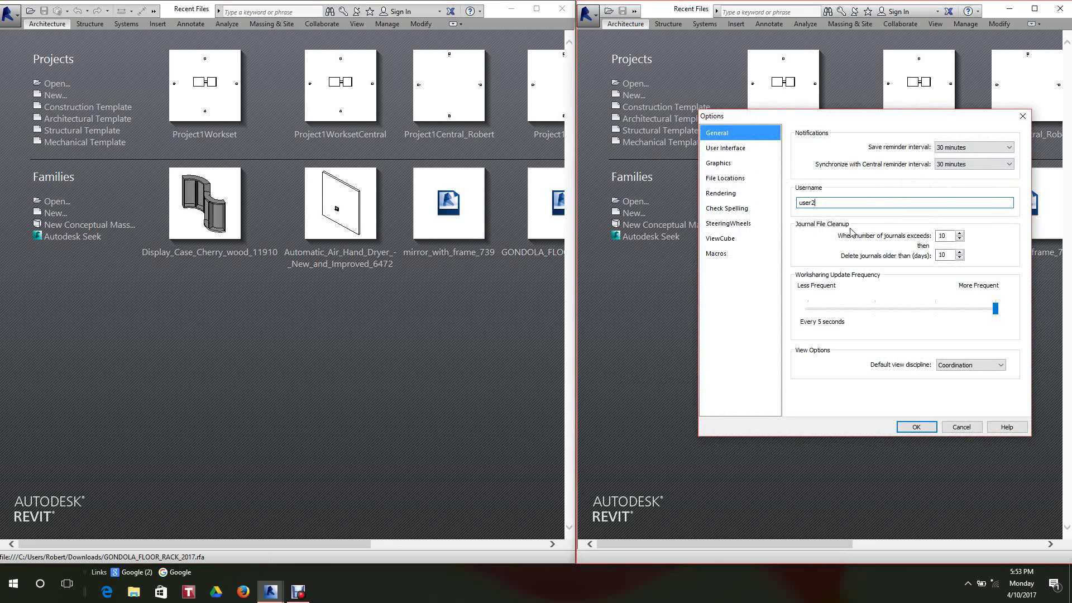
left_click(917, 427)
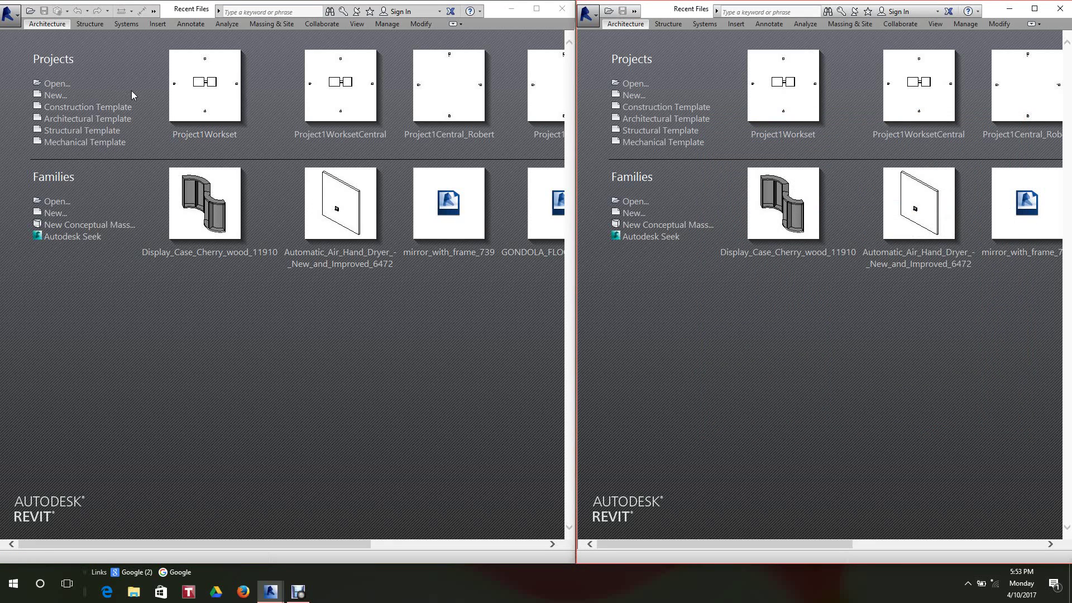
left_click(54, 85)
left_click(54, 85)
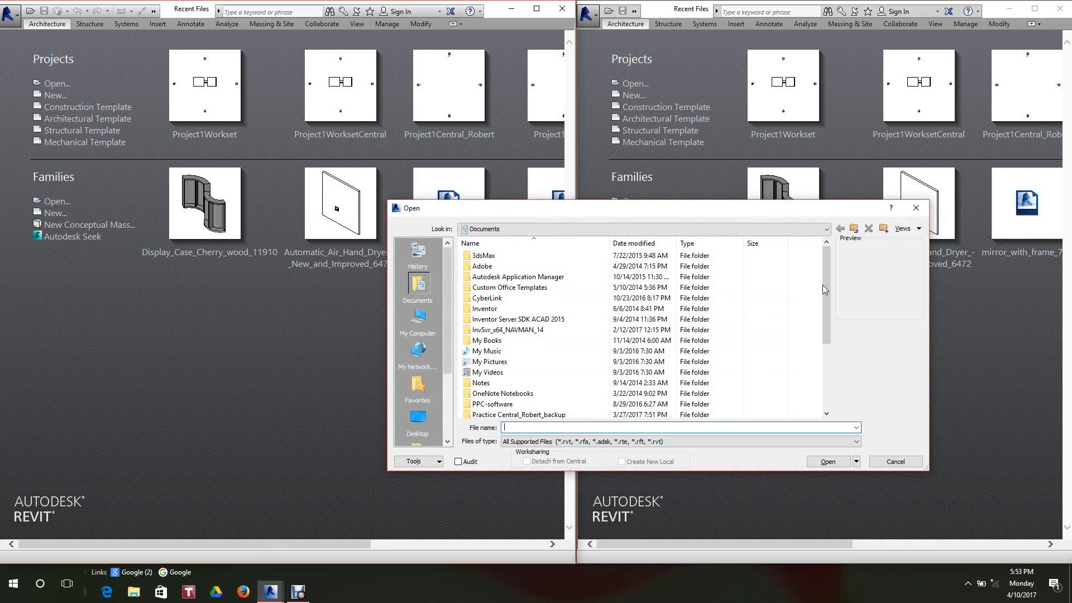
left_click_drag(824, 282, 831, 352)
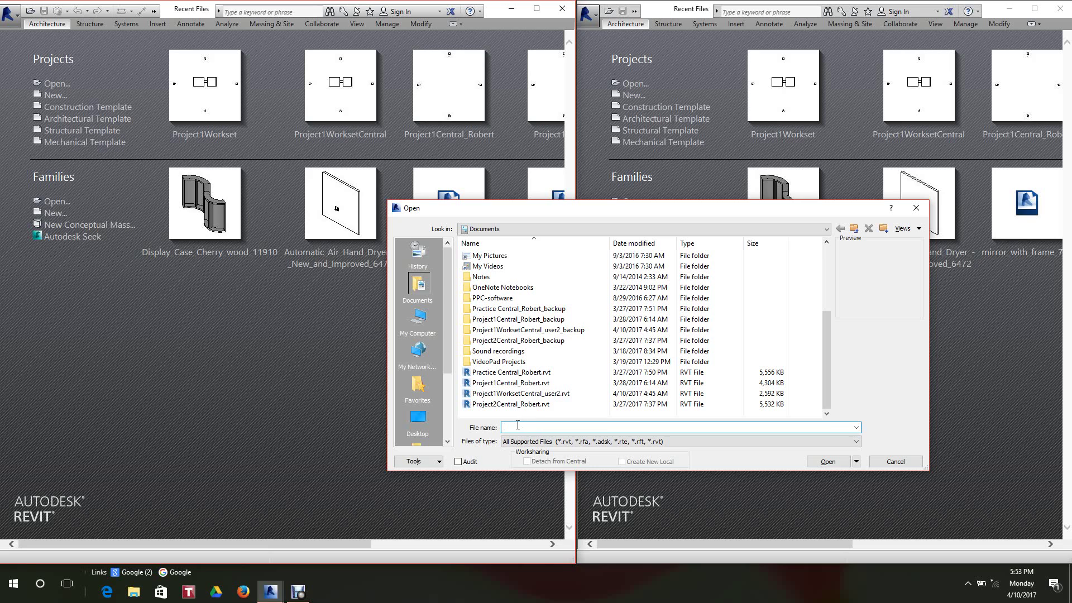
left_click(504, 383)
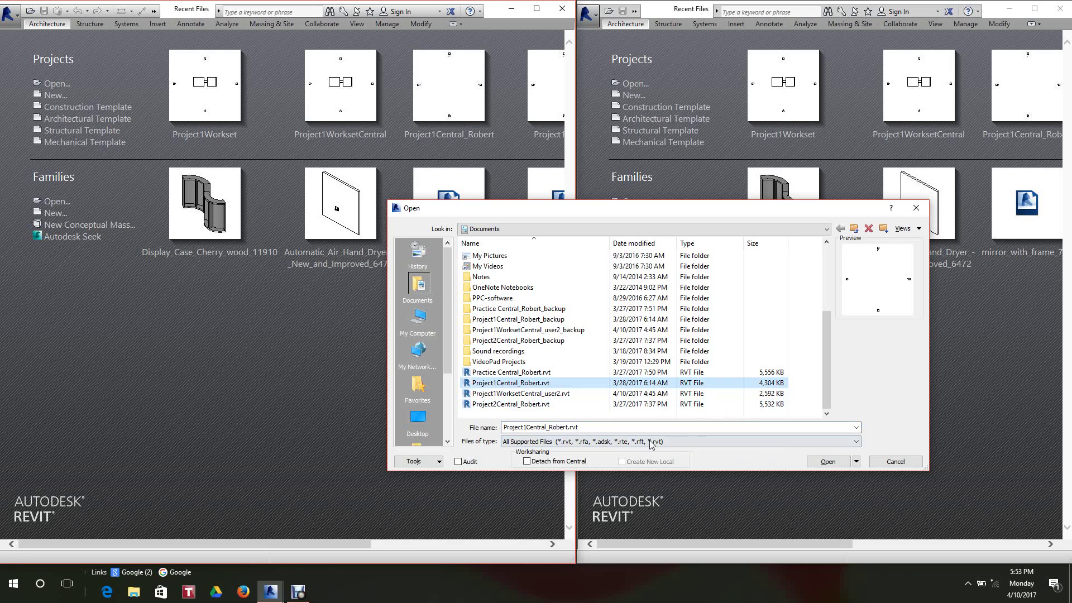
left_click(896, 462)
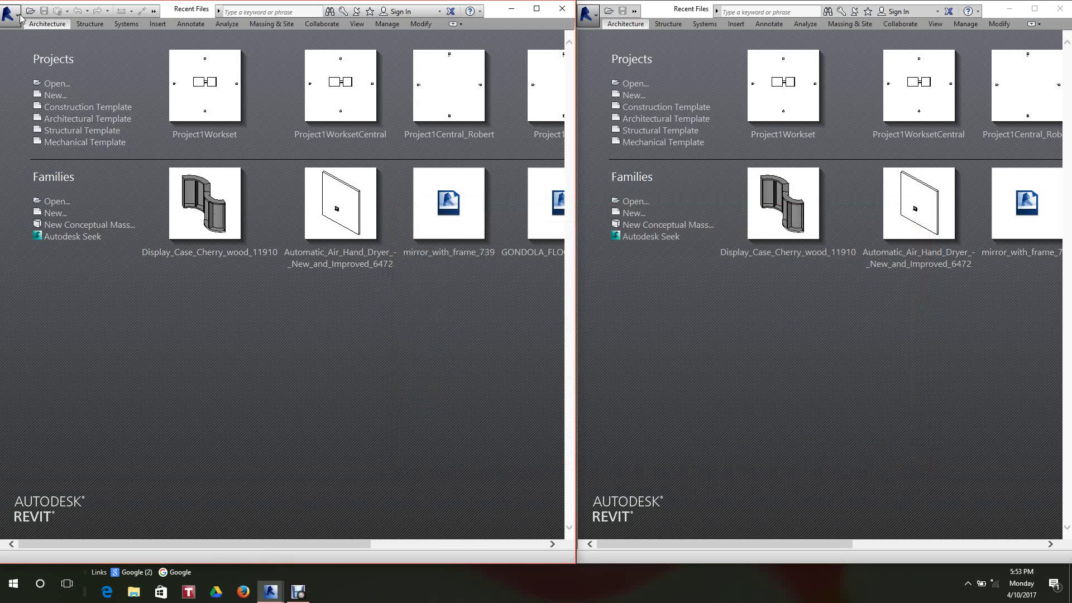
Create a new project from the Architectural Template in the first Revit session.
left_click(54, 96)
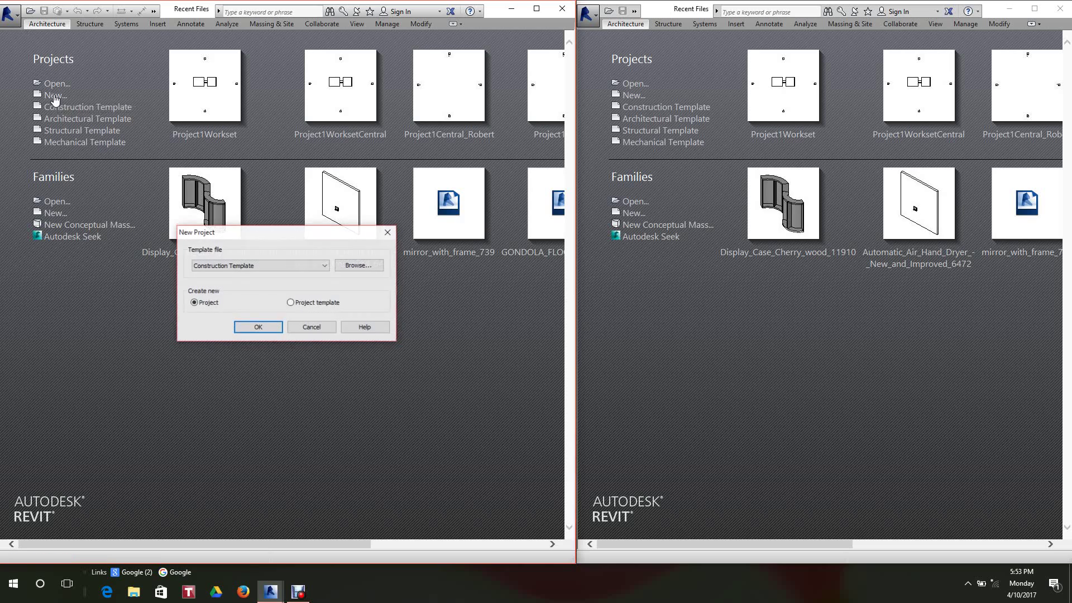
left_click(324, 265)
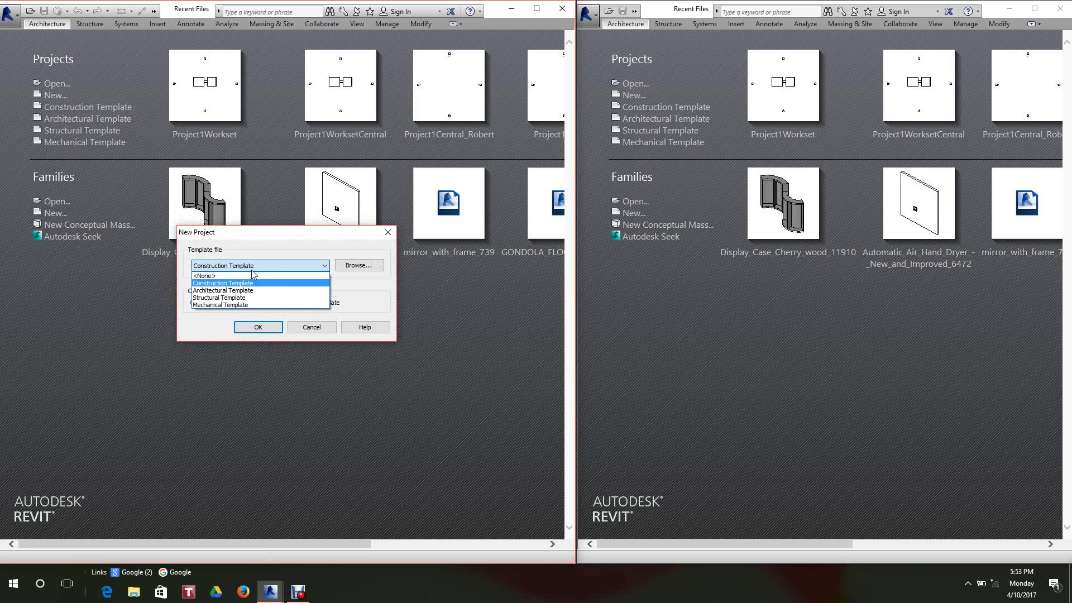
left_click(221, 291)
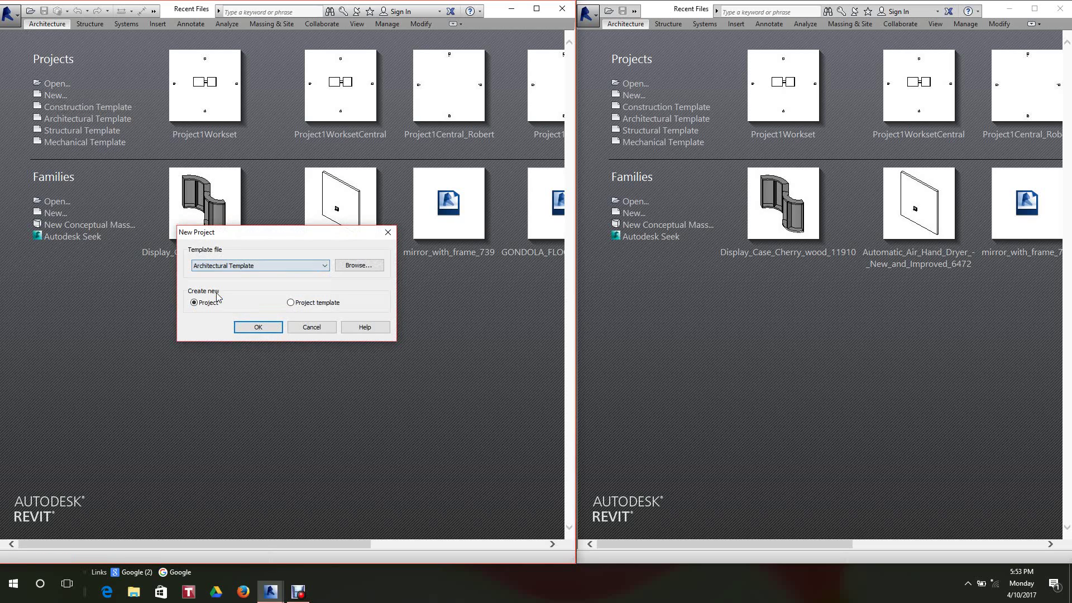
left_click(259, 329)
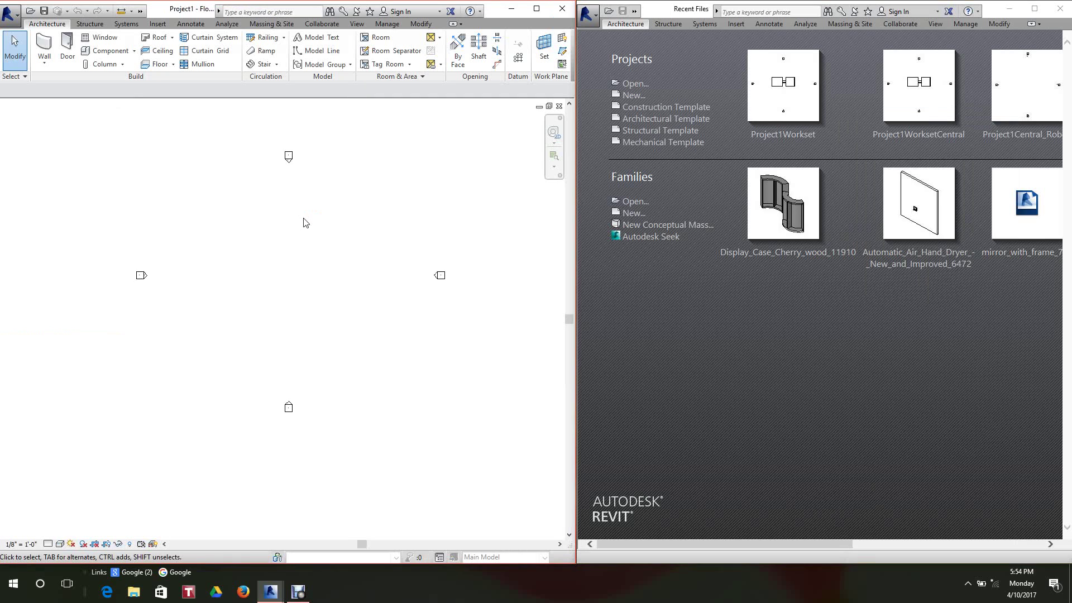
Draw a closed rectangle of walls about 72' by 60' between the elevation markers on the Level 1 plan.
scroll(314, 234, "down", 2)
scroll(318, 234, "up", 2)
middle_click_drag(318, 234, 328, 227)
left_click(44, 50)
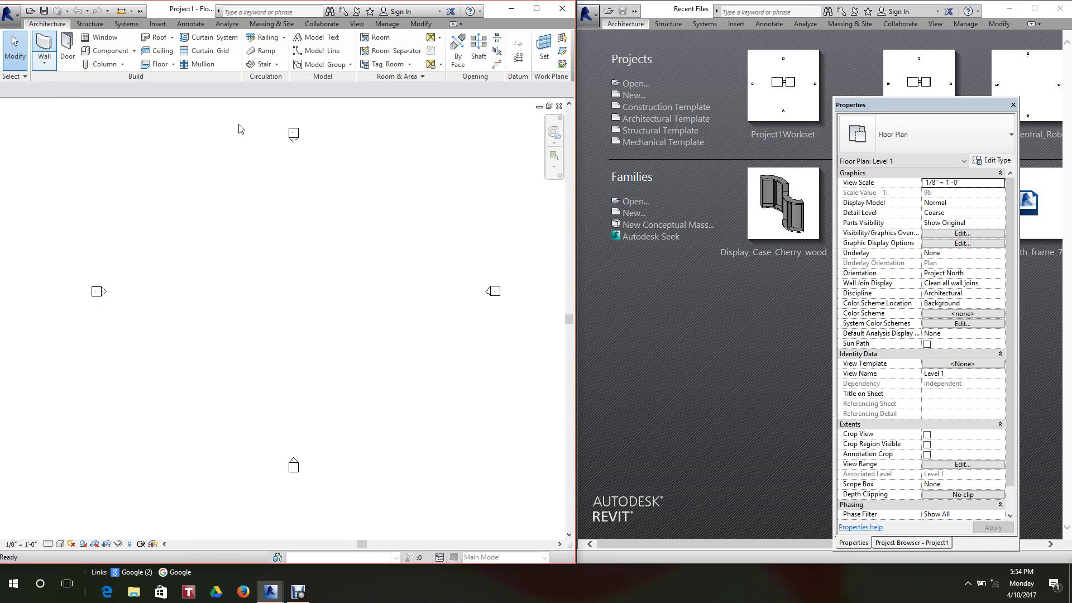
left_click(49, 61)
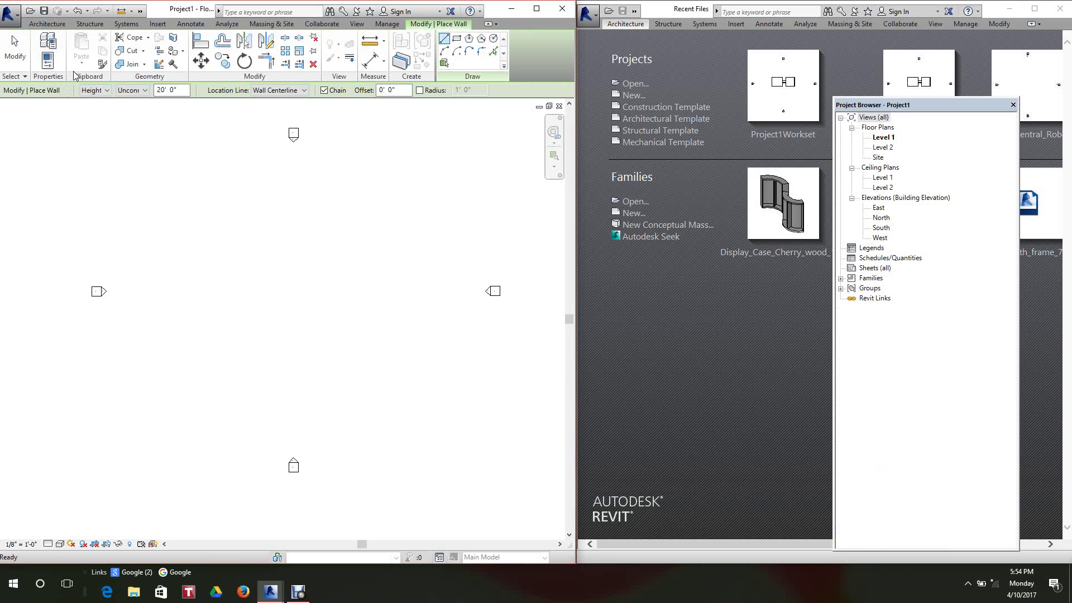
left_click(53, 26)
left_click(45, 48)
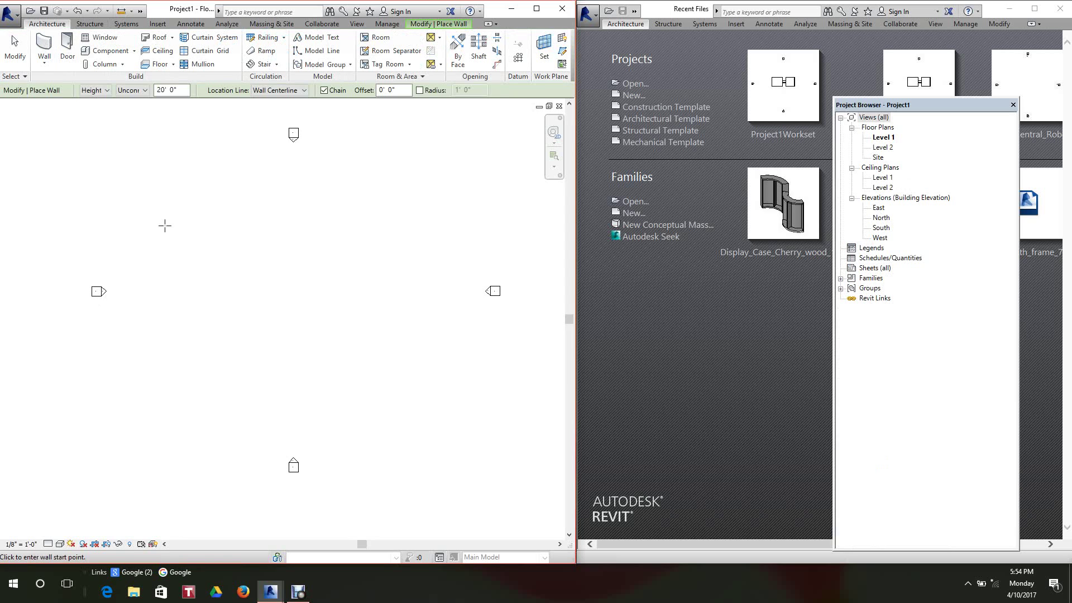
left_click(164, 225)
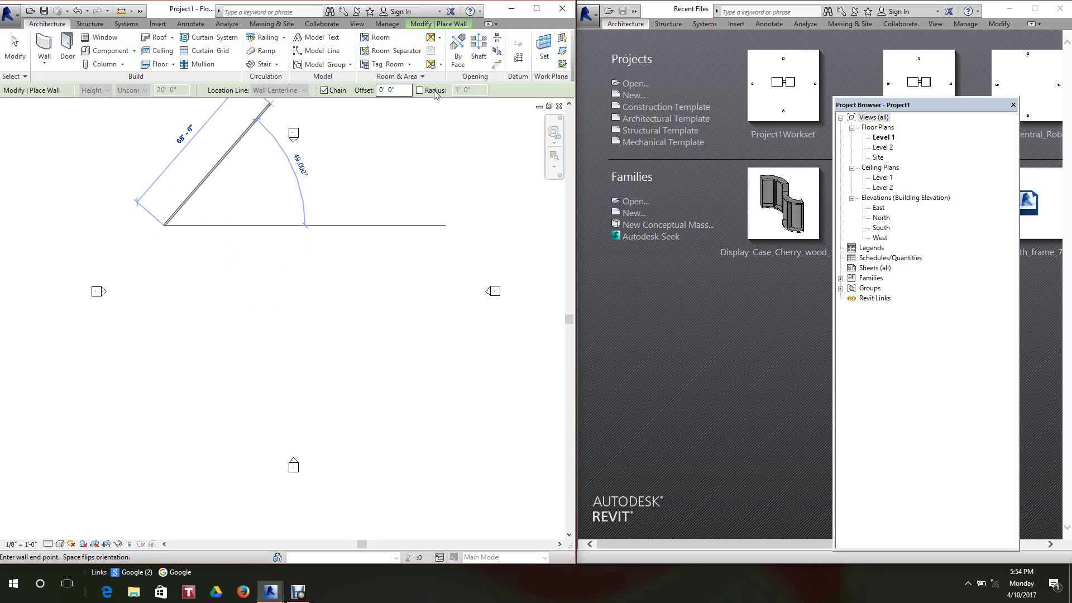
left_click(335, 225)
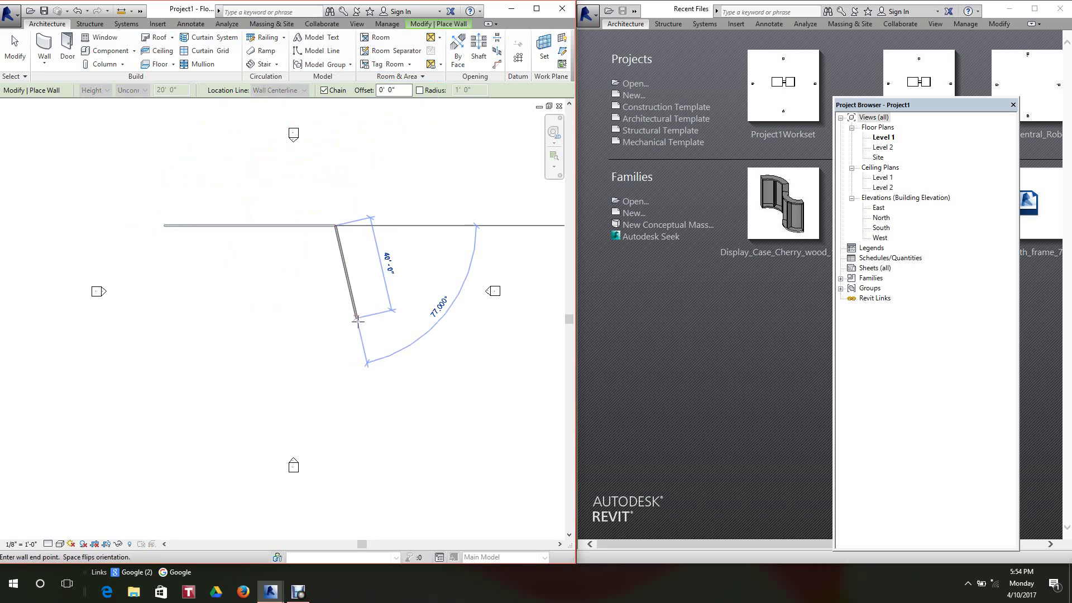
left_click(335, 367)
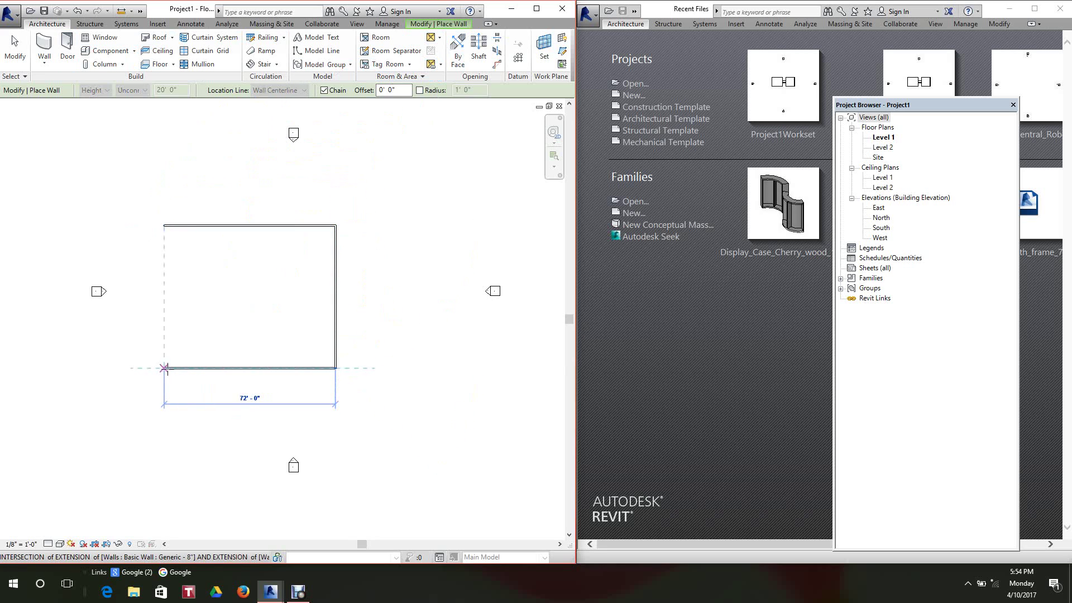
left_click(164, 368)
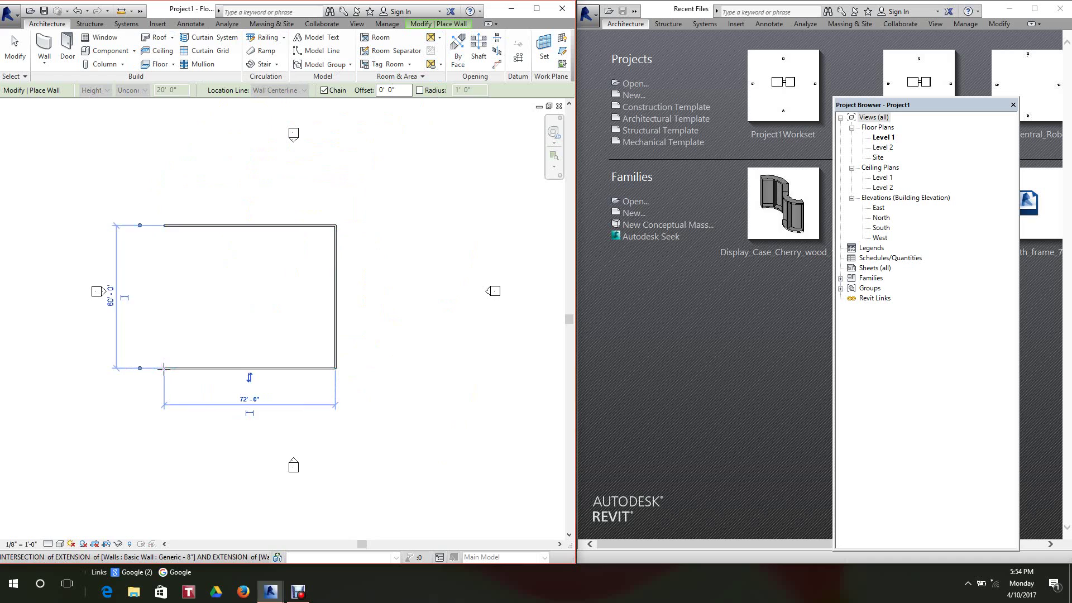
left_click(163, 225)
scroll(195, 246, "down", 2)
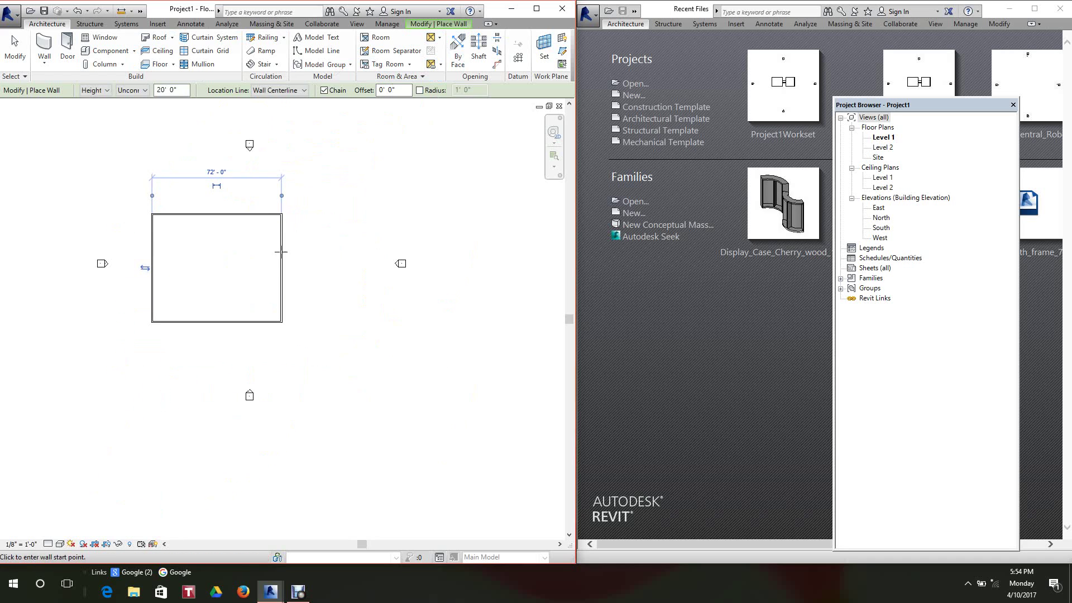
Draw a second, narrow rectangle of walls about 76' long, separate from the first and offset to its lower right.
left_click(303, 252)
left_click(360, 251)
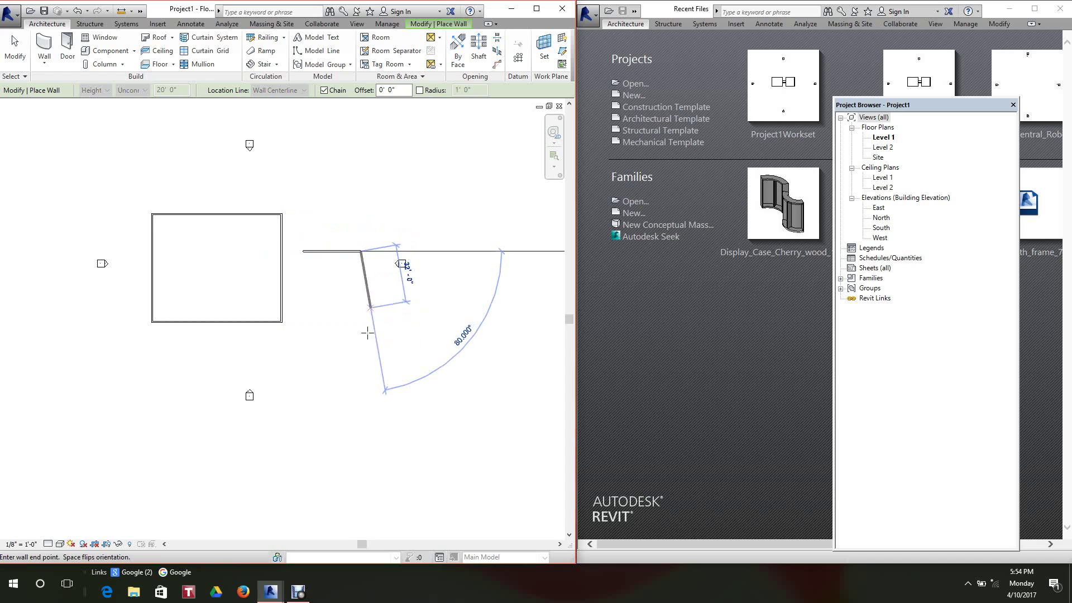
left_click(360, 387)
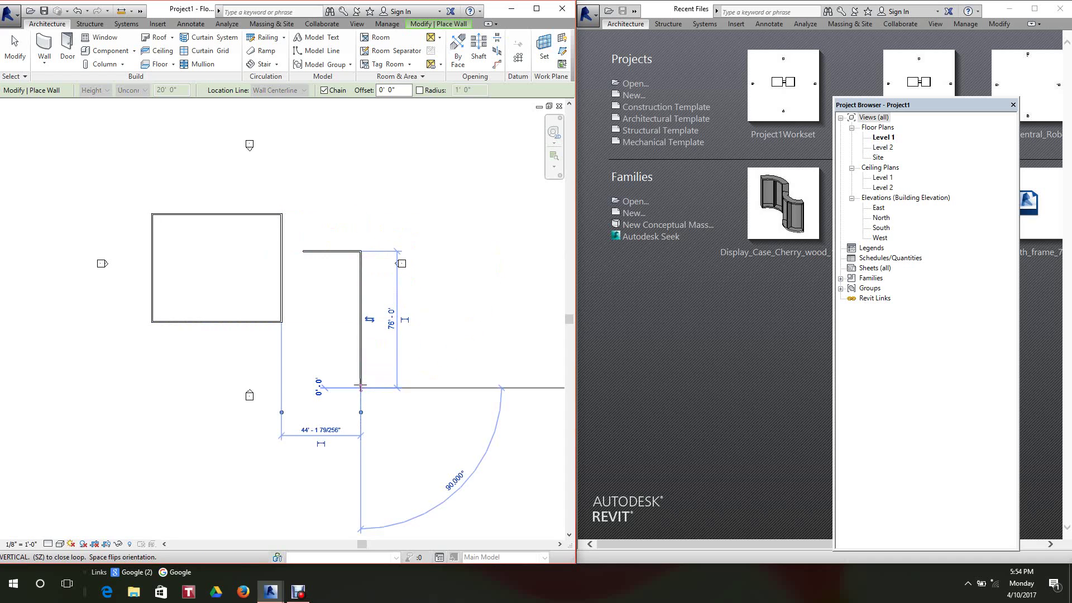
left_click(303, 387)
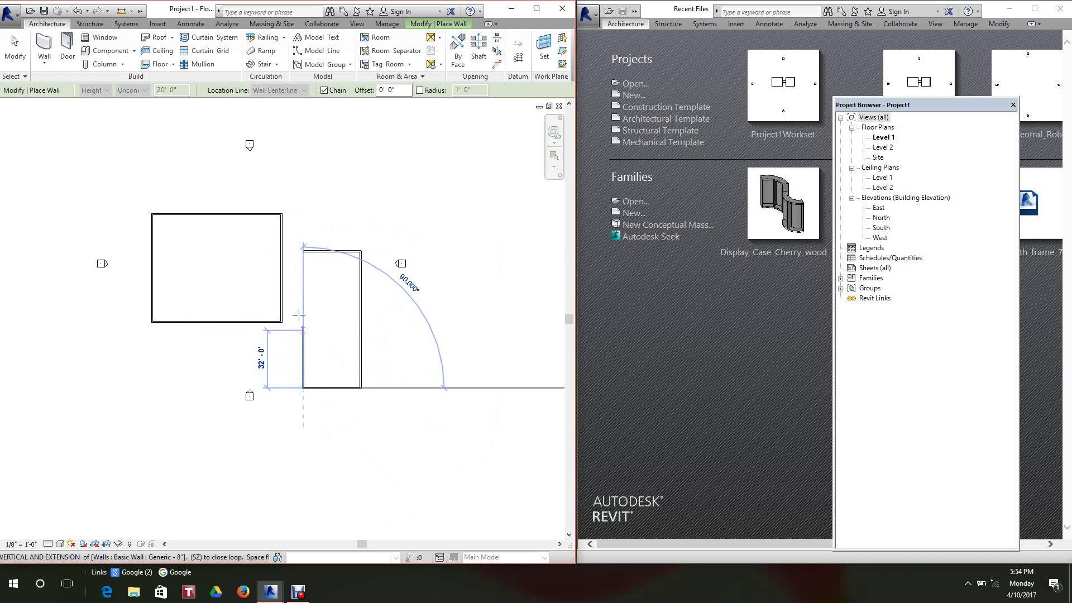
left_click(304, 252)
scroll(296, 253, "up", 3)
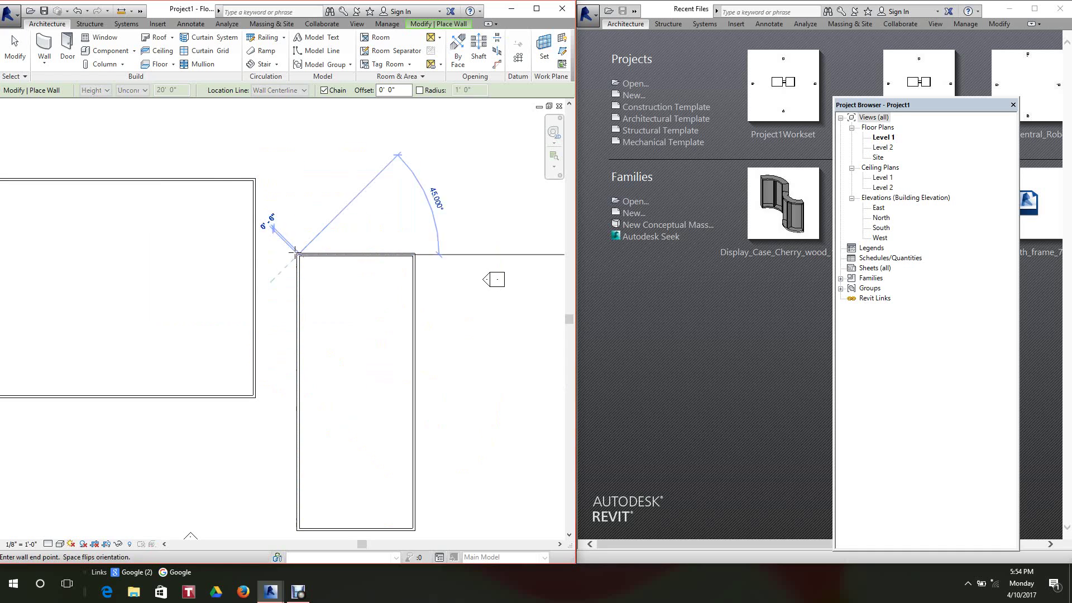
Join the two rectangles with two parallel horizontal walls about 9'-6" apart, the upper one level with the narrow rectangle's top wall.
left_click(255, 254)
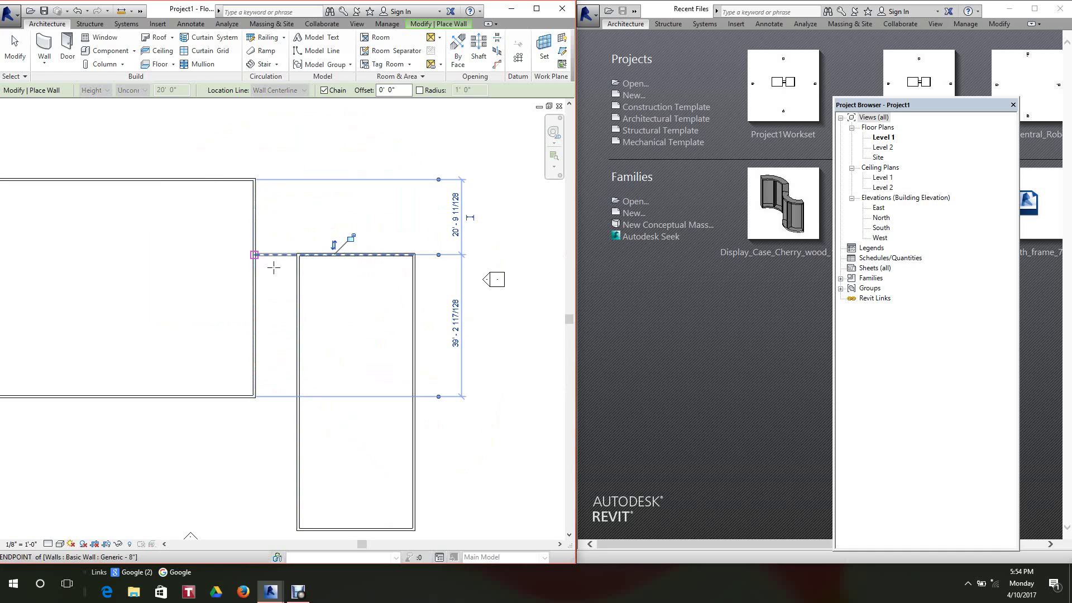
left_click(297, 288)
left_click(256, 289)
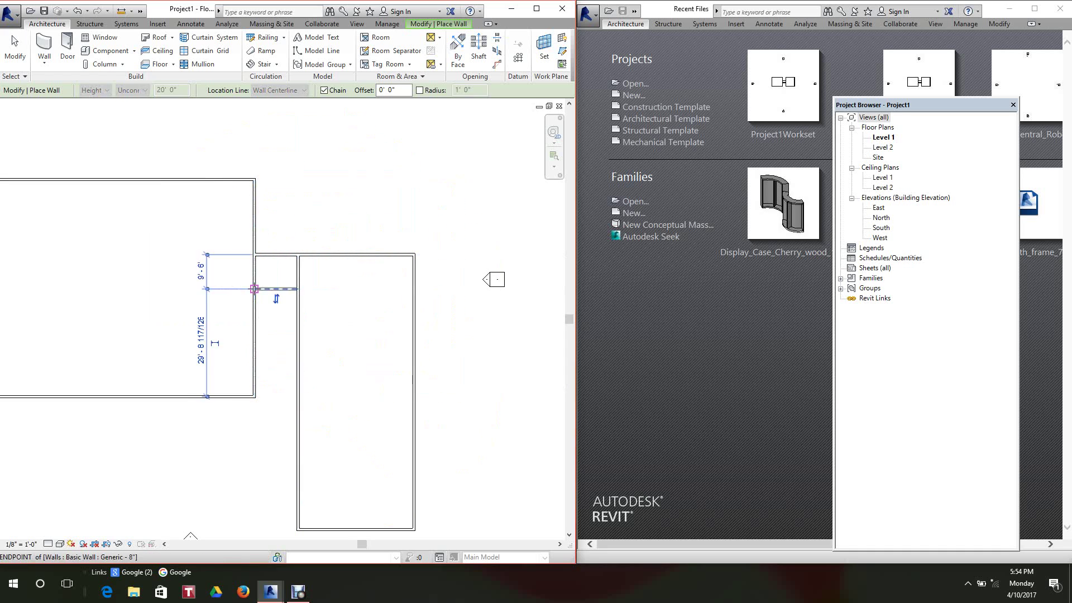
scroll(318, 287, "down", 1)
middle_click_drag(318, 287, 325, 252)
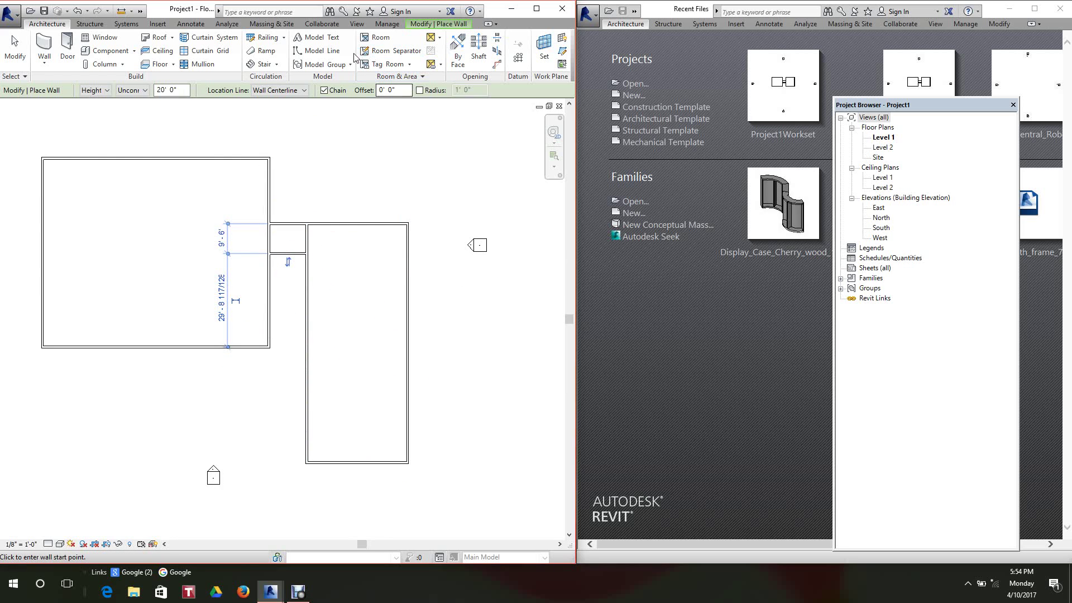
Trim the narrow rectangle's left wall to a corner with the lower connecting wall, opening the passage into that wing.
left_click(418, 25)
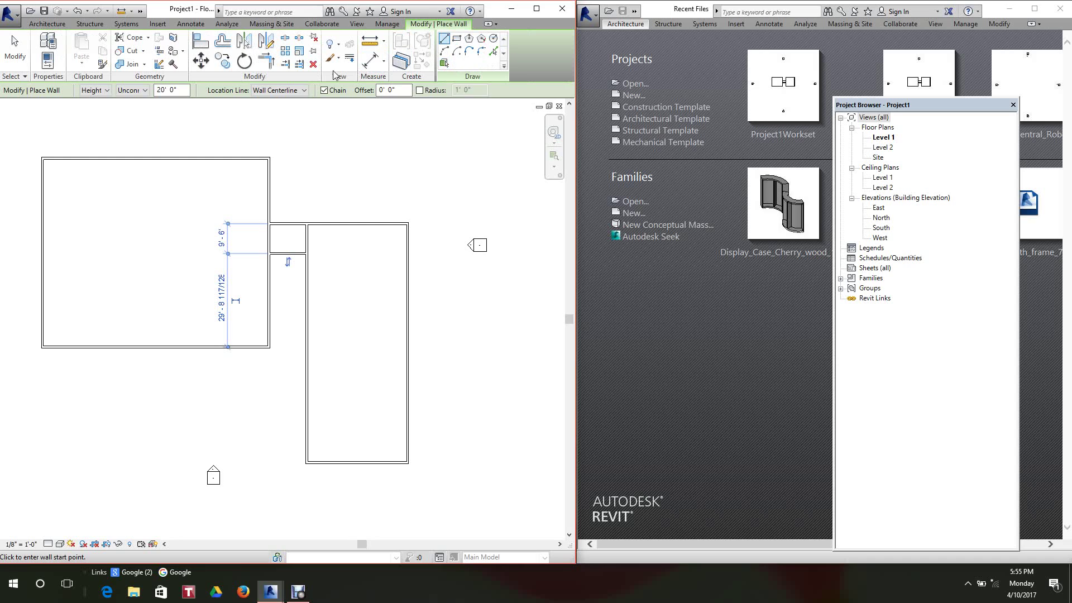
left_click(266, 60)
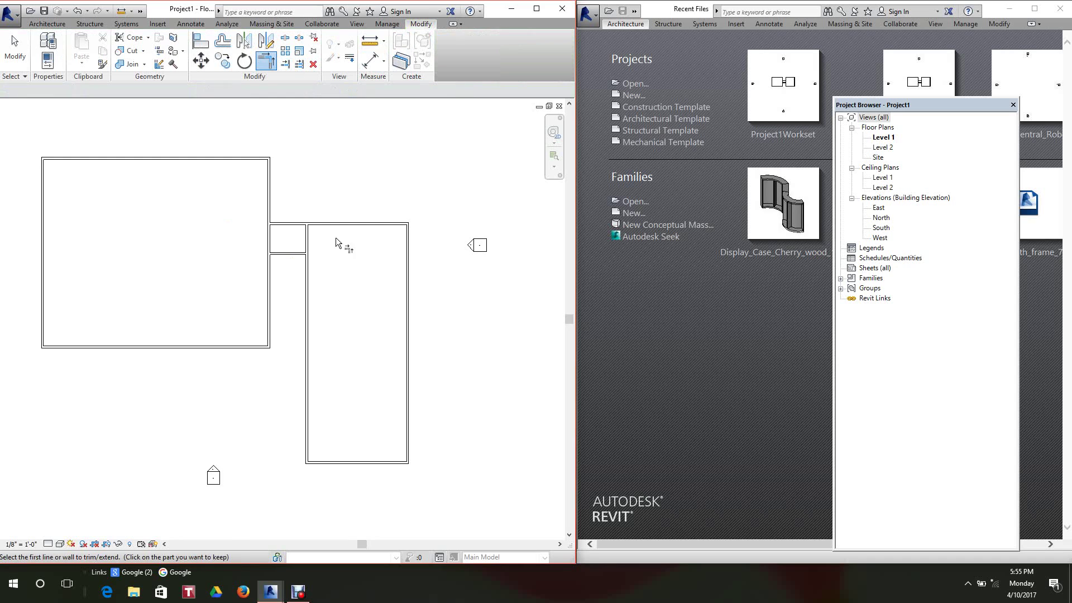
left_click(309, 263)
scroll(317, 177, "down", 2)
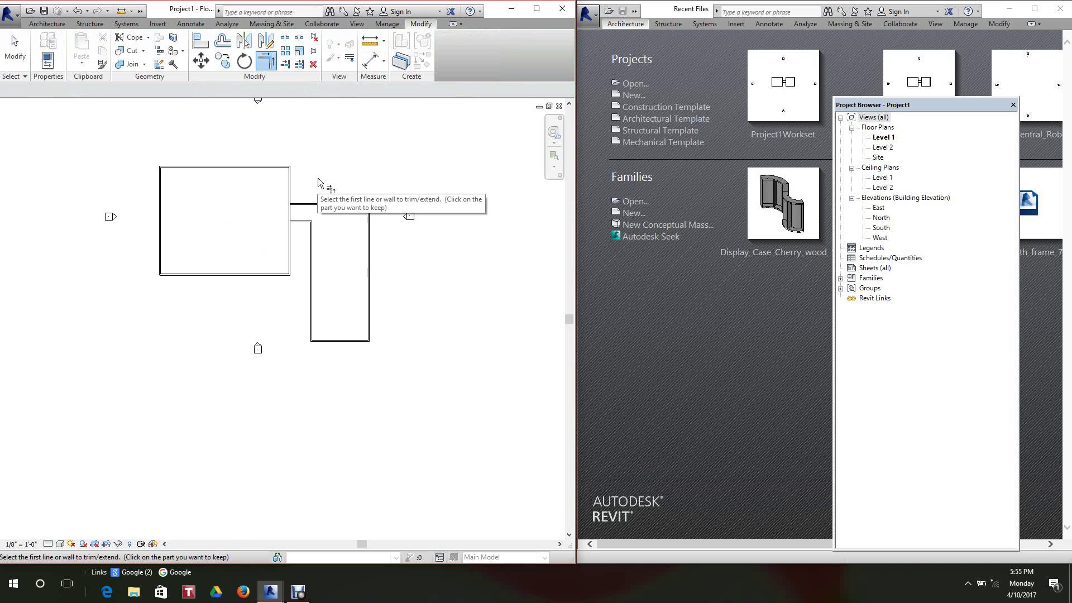
middle_click(319, 177)
middle_click(318, 178)
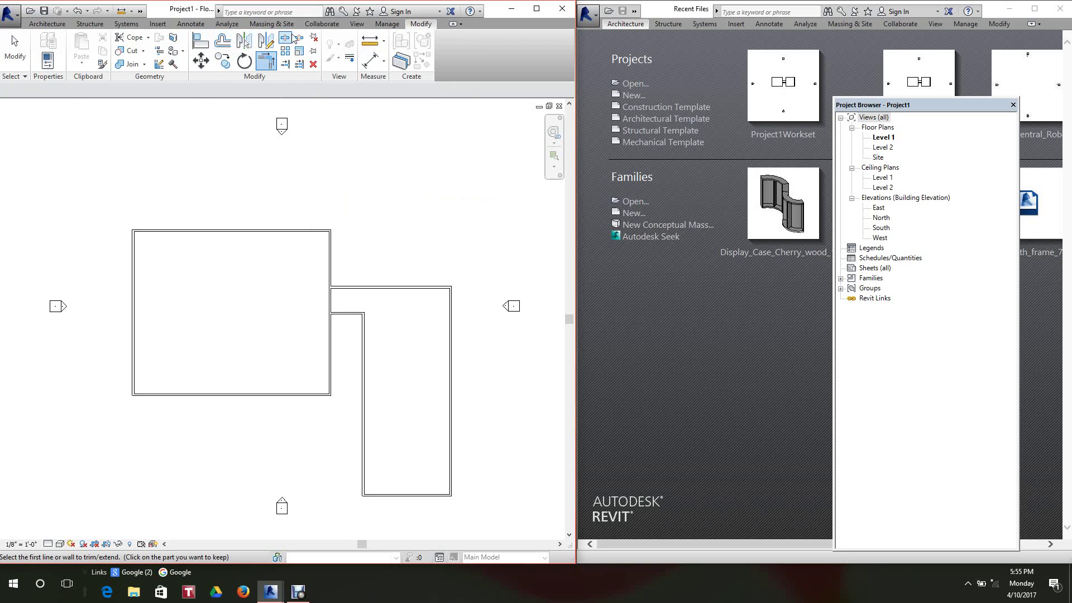
Enable worksharing for the project, keeping the Shared Levels and Grids and Workset1 worksets for the existing elements.
left_click(315, 24)
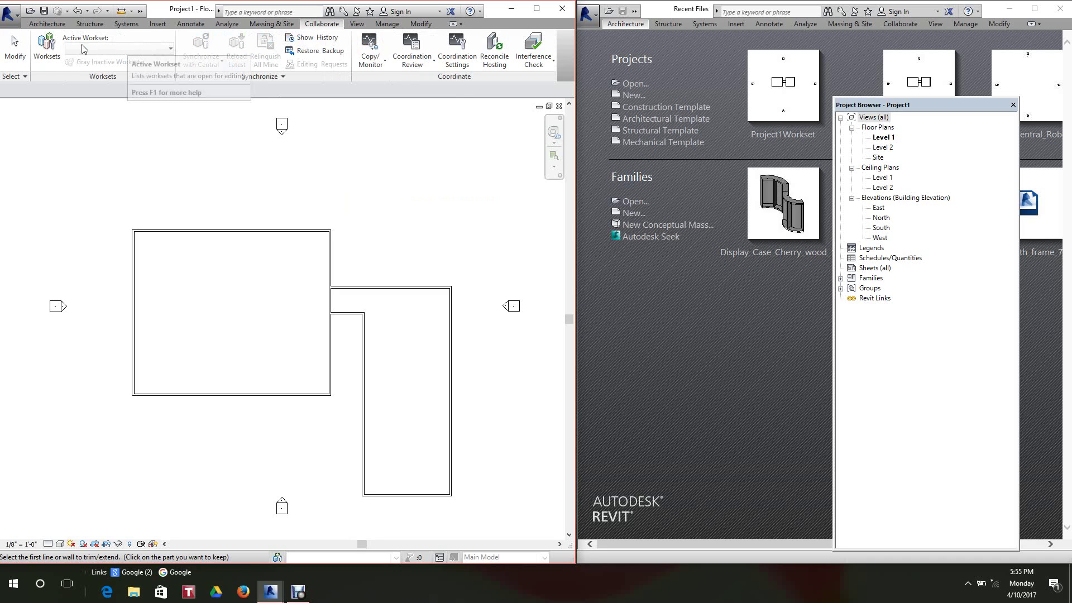
left_click(49, 45)
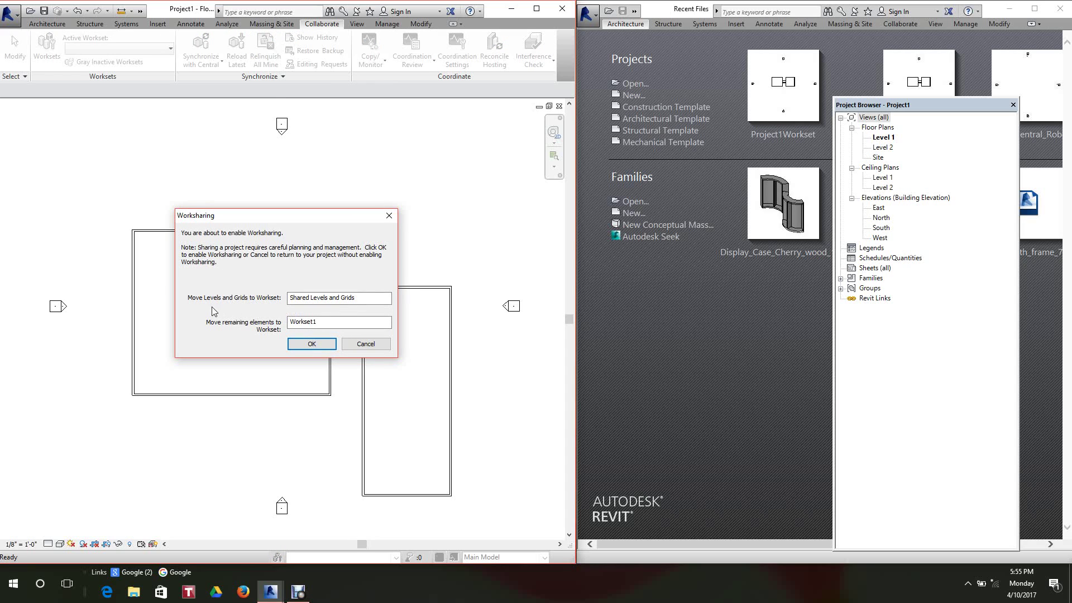
left_click(311, 344)
left_click(315, 346)
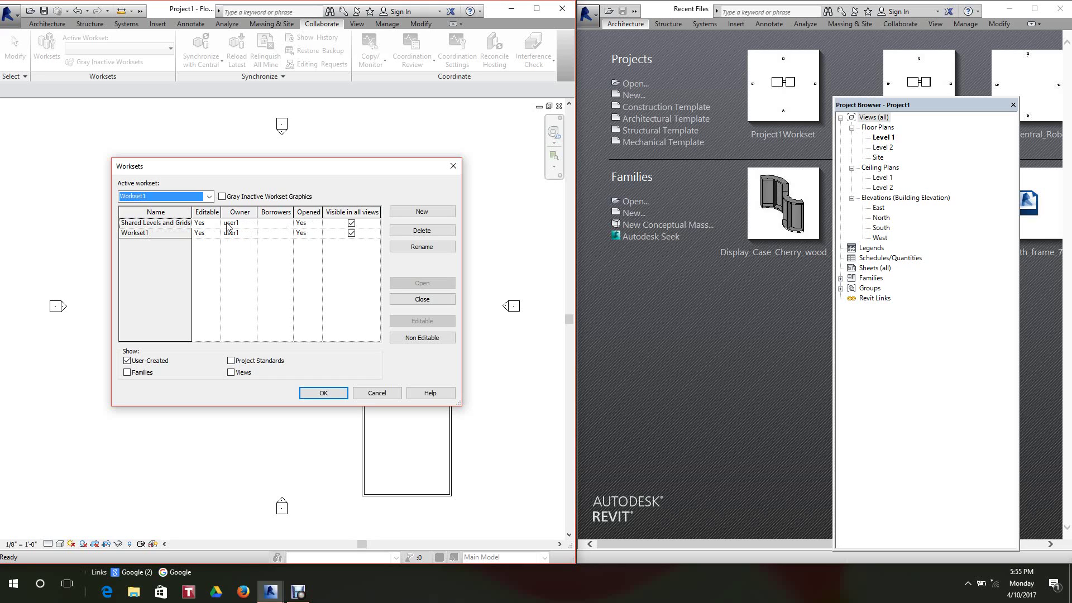
Create a workset named "building w", visible in all views, and keep Workset1 as the active workset.
left_click(422, 214)
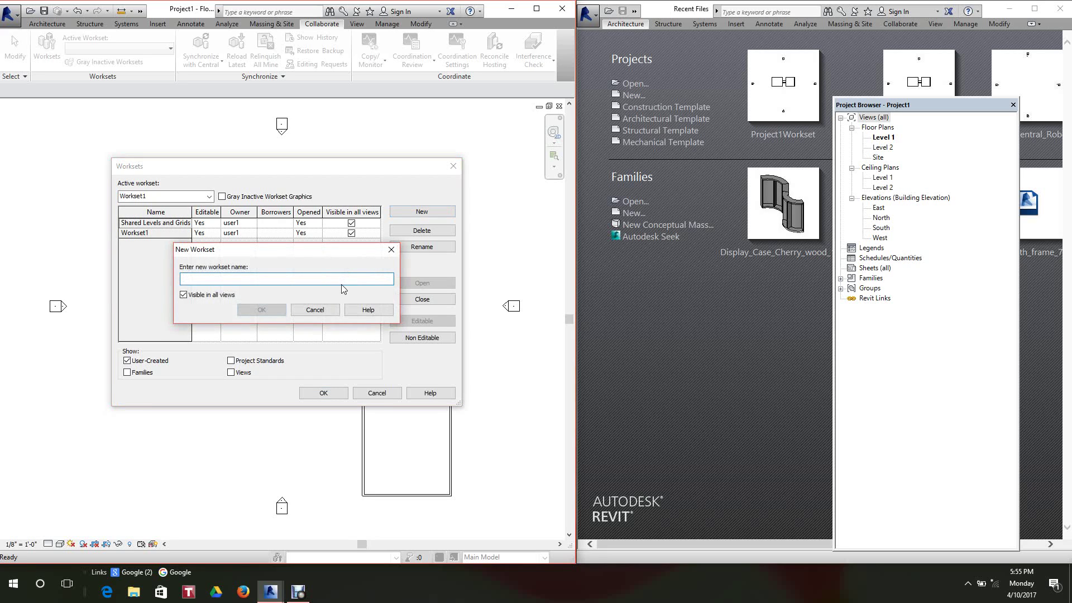
type("building w")
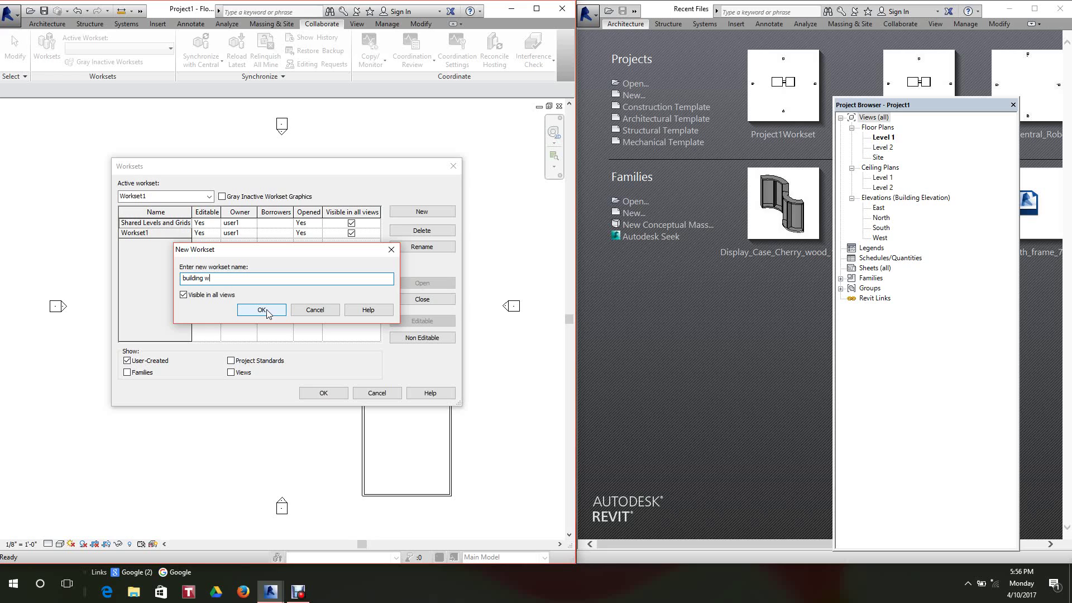
left_click(262, 309)
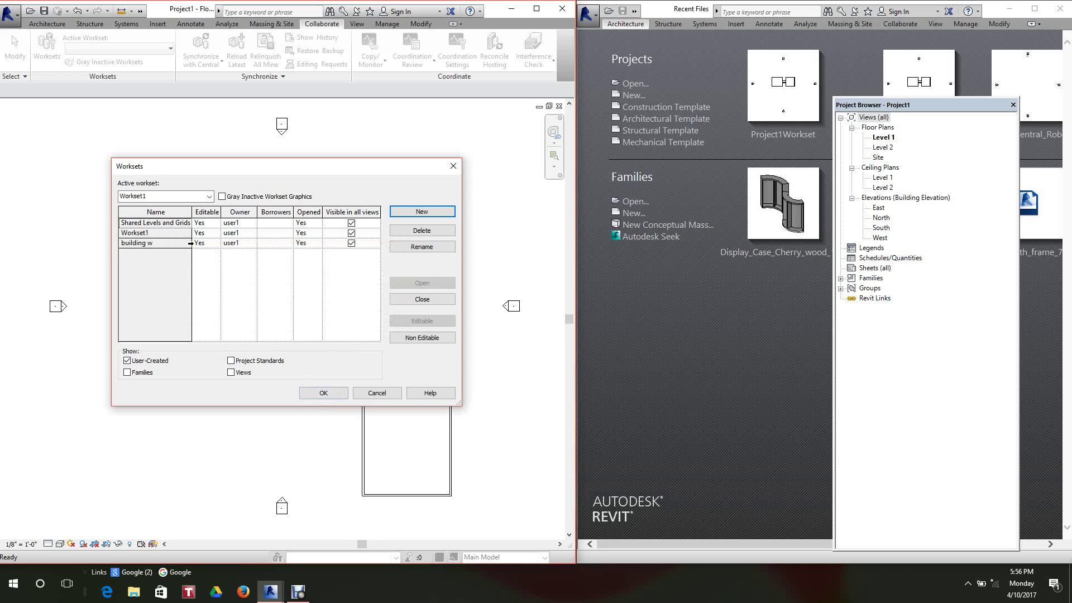
left_click(326, 394)
left_click(327, 397)
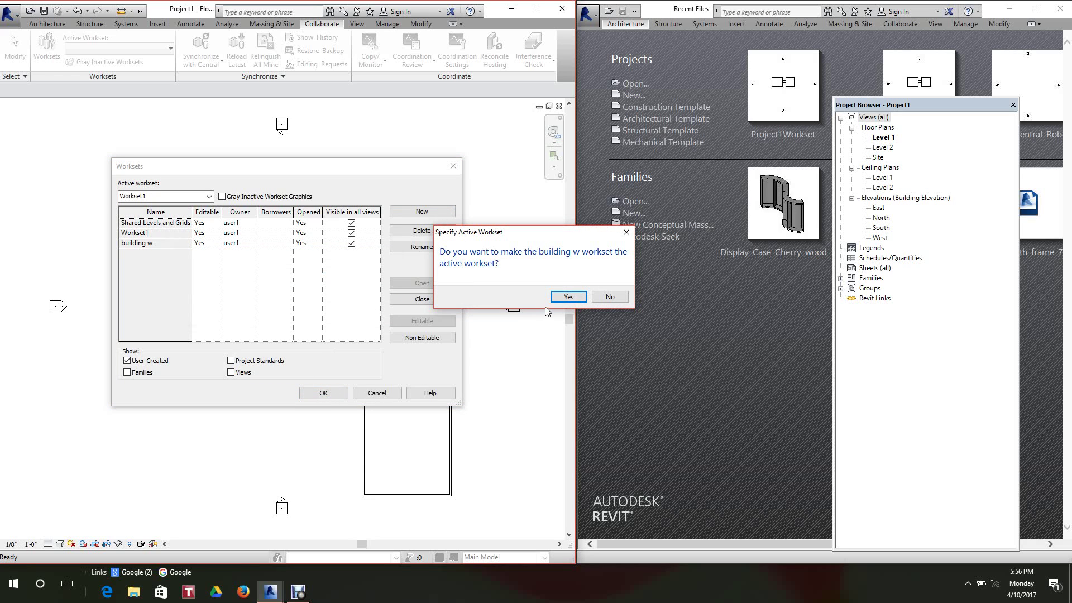
left_click(616, 297)
scroll(397, 257, "down", 2)
key("t")
key("r")
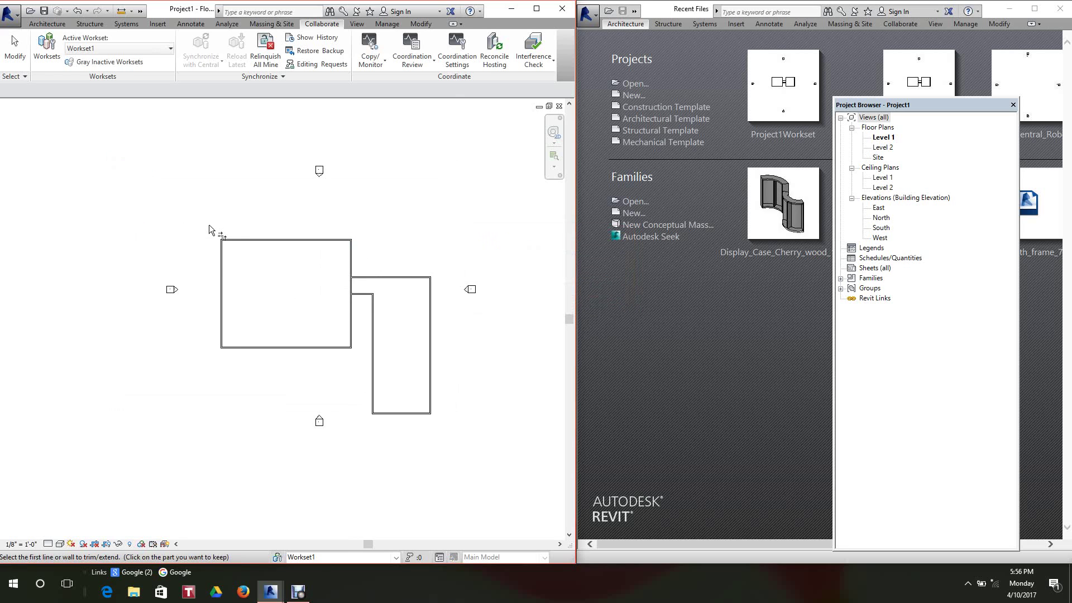
scroll(352, 239, "up", 2)
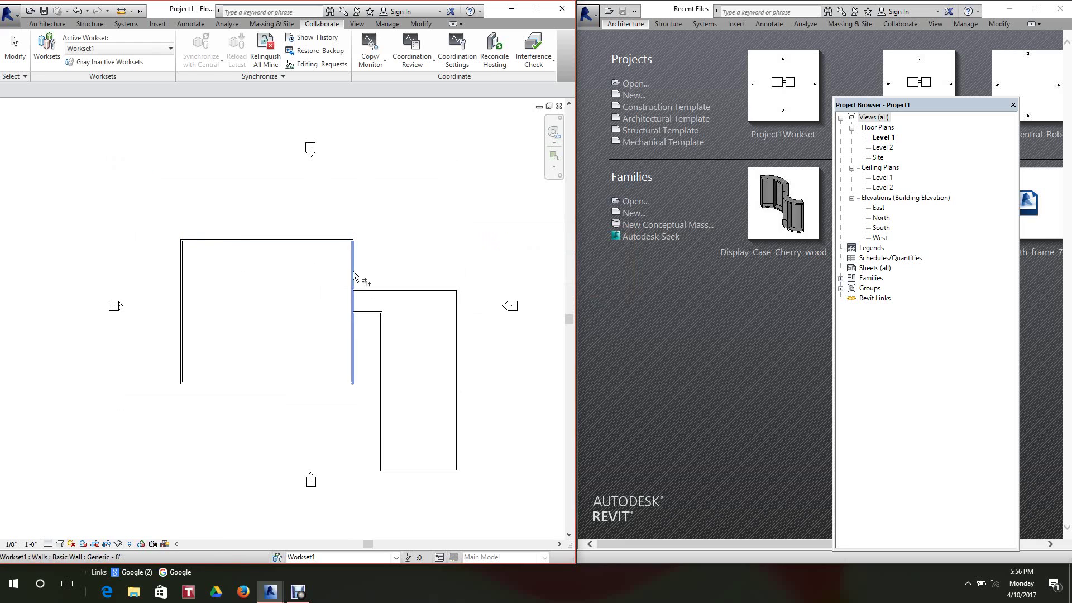
right_click(368, 232)
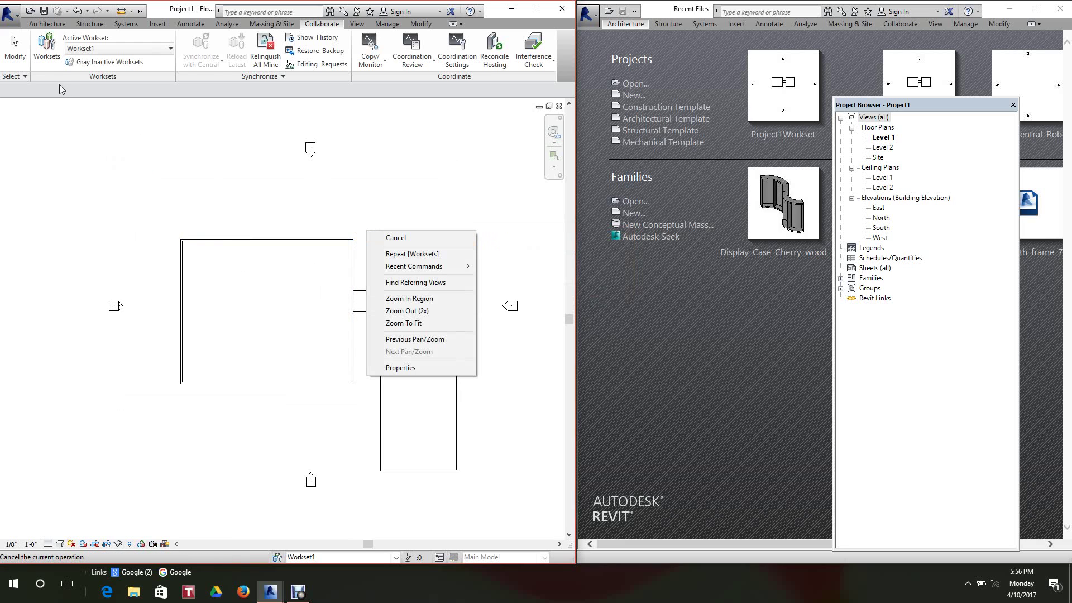
left_click(369, 235)
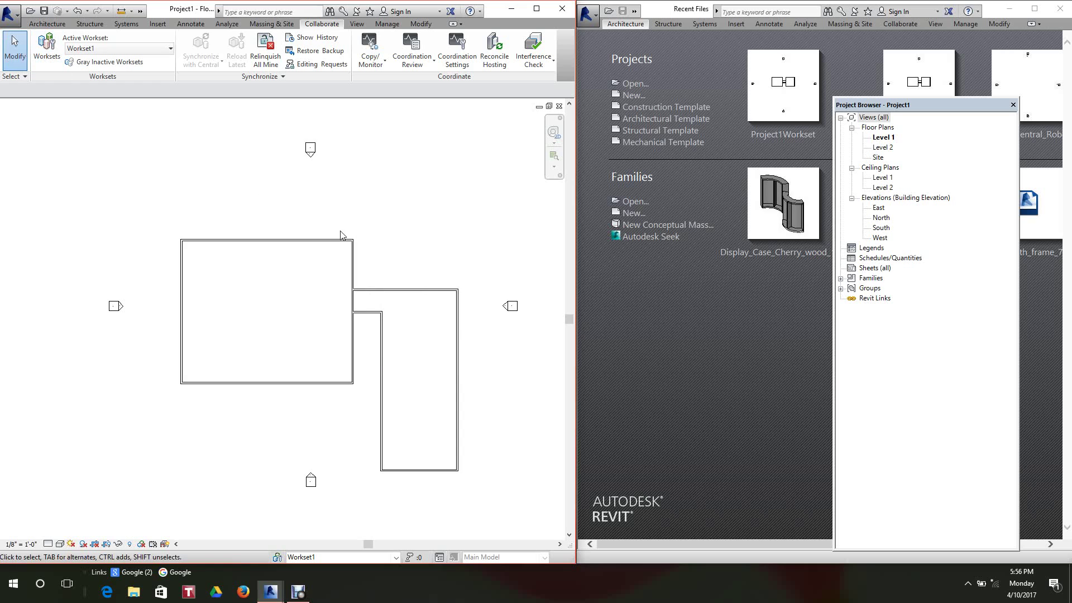
left_click_drag(343, 311, 172, 391)
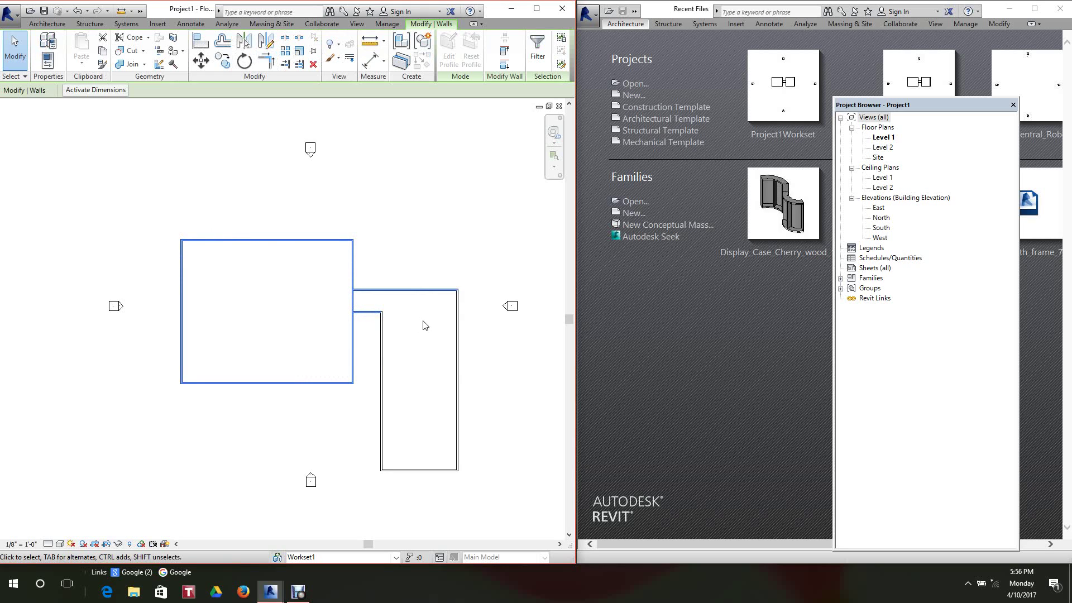
left_click(377, 315)
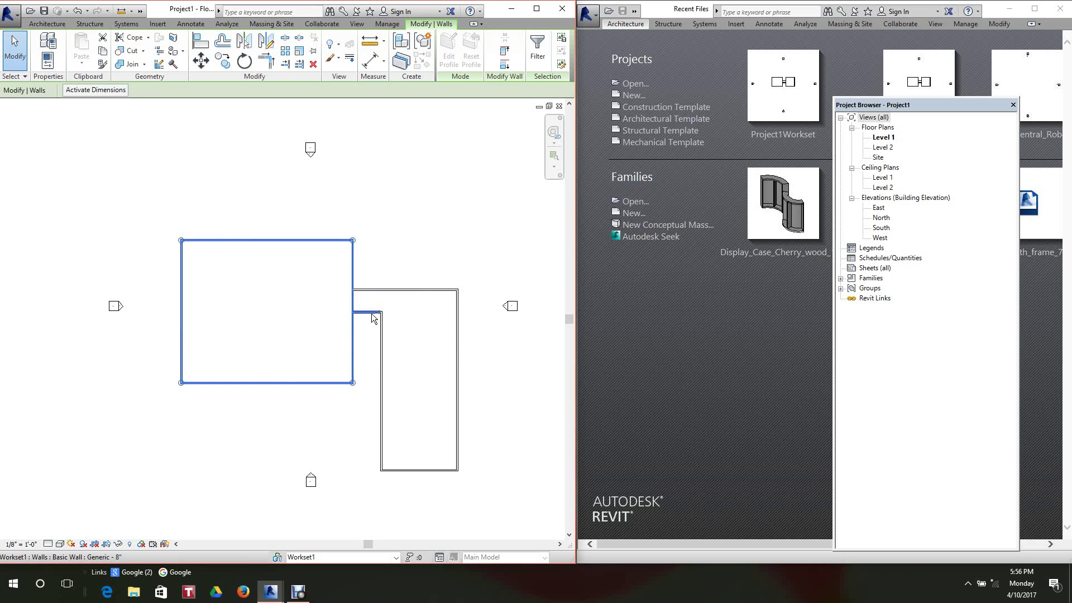
left_click(372, 314)
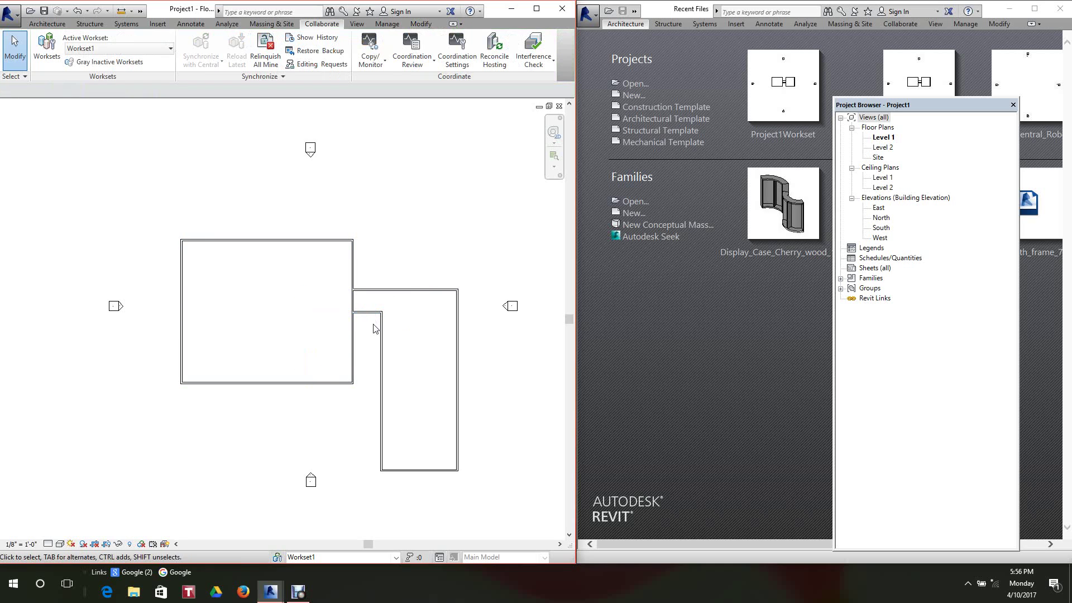
left_click(372, 323)
Show the properties of the large rectangle's four walls and assign those walls to the "building w" workset.
left_click_drag(146, 206, 364, 414)
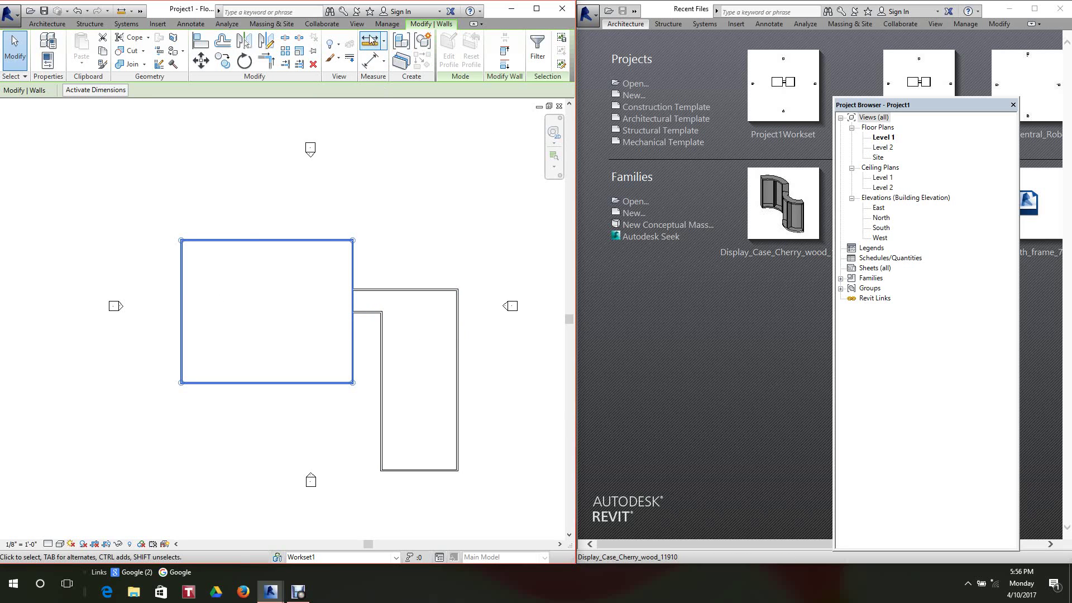
left_click(358, 25)
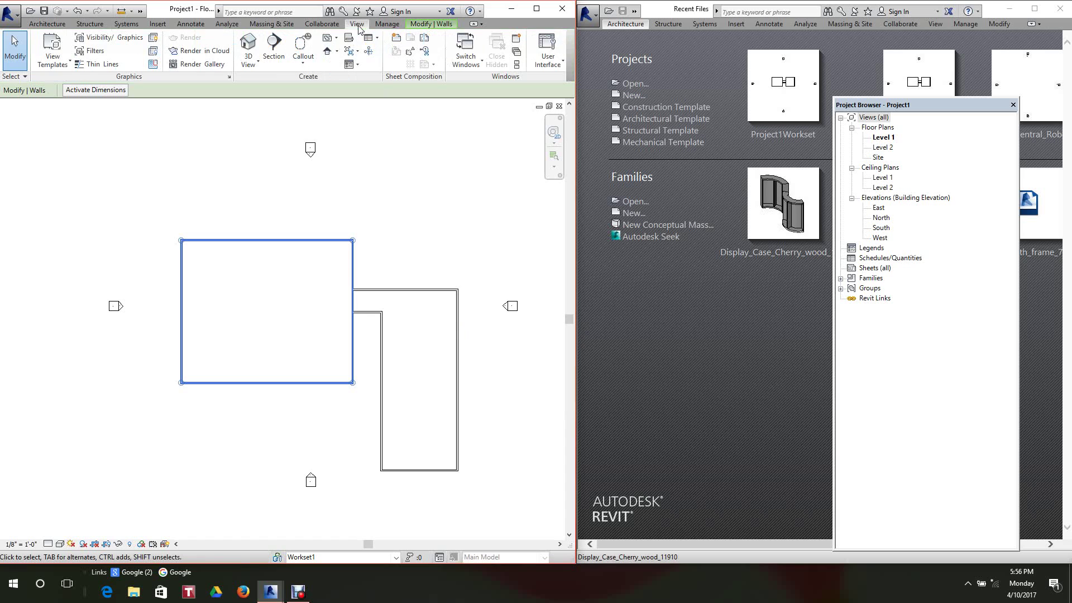
left_click(549, 63)
left_click(557, 130)
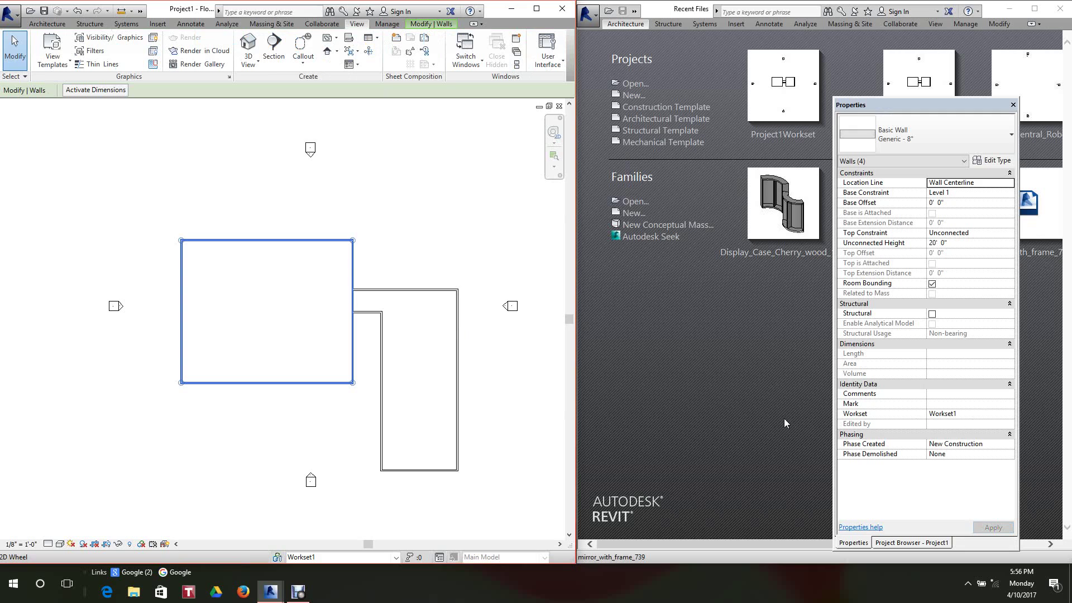
left_click(1012, 415)
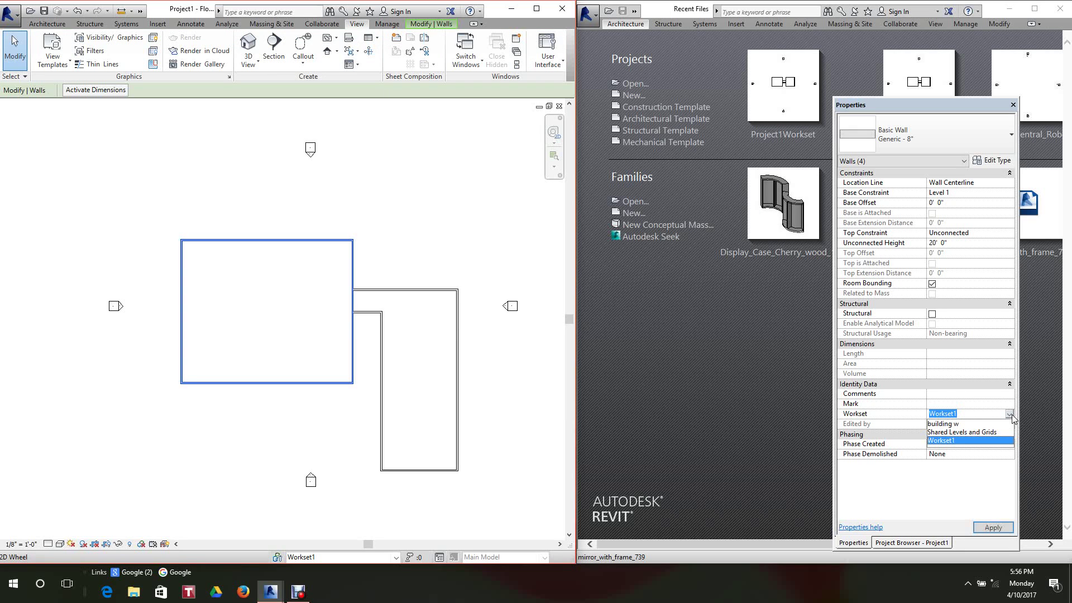
left_click(953, 427)
left_click(994, 530)
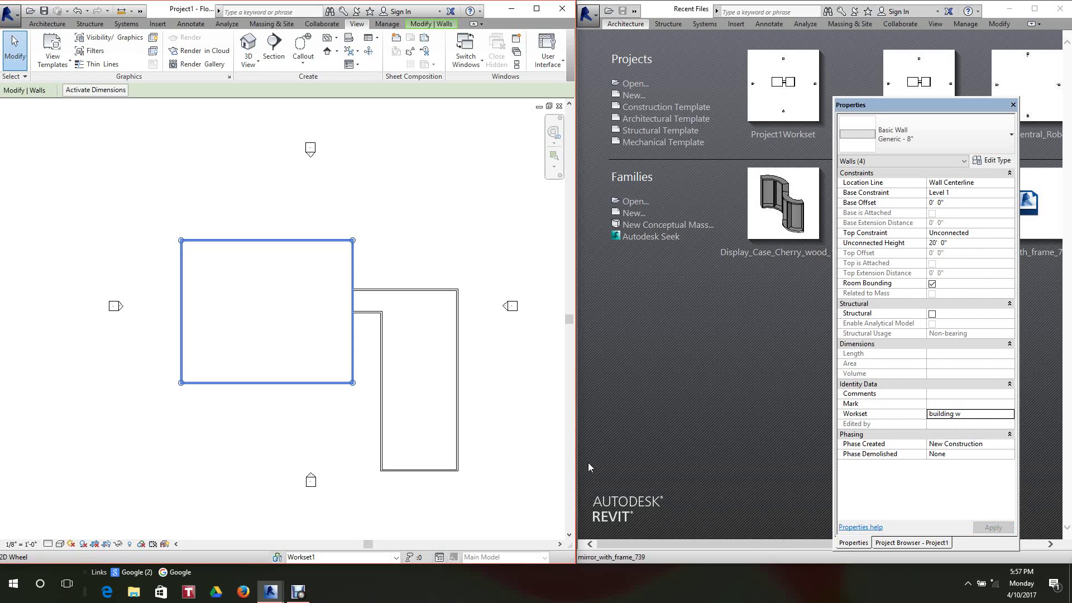
left_click(405, 236)
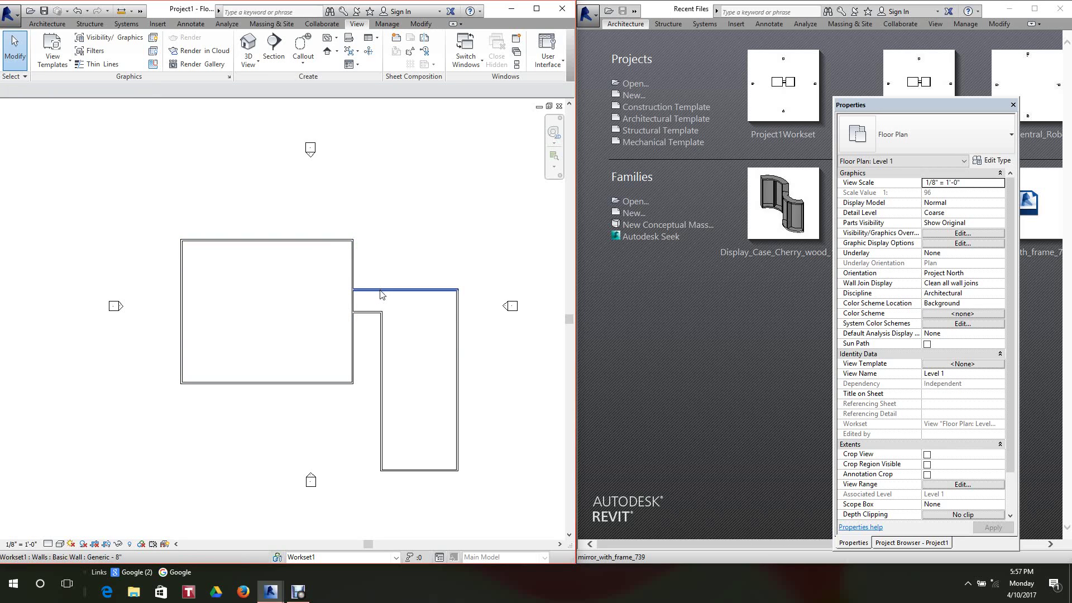
scroll(391, 263, "down", 2)
scroll(398, 255, "up", 2)
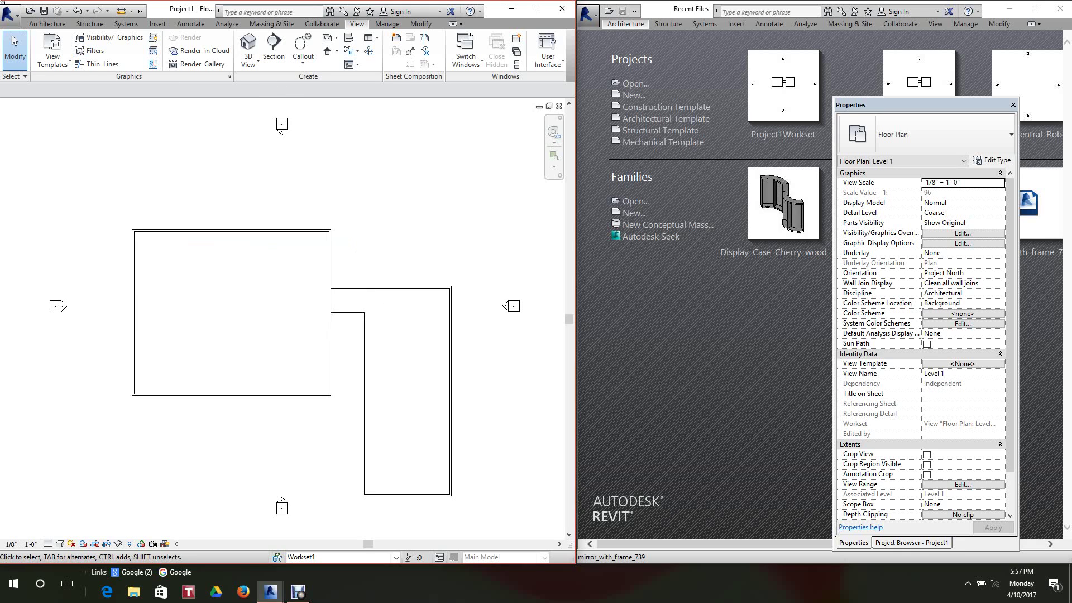
left_click(17, 19)
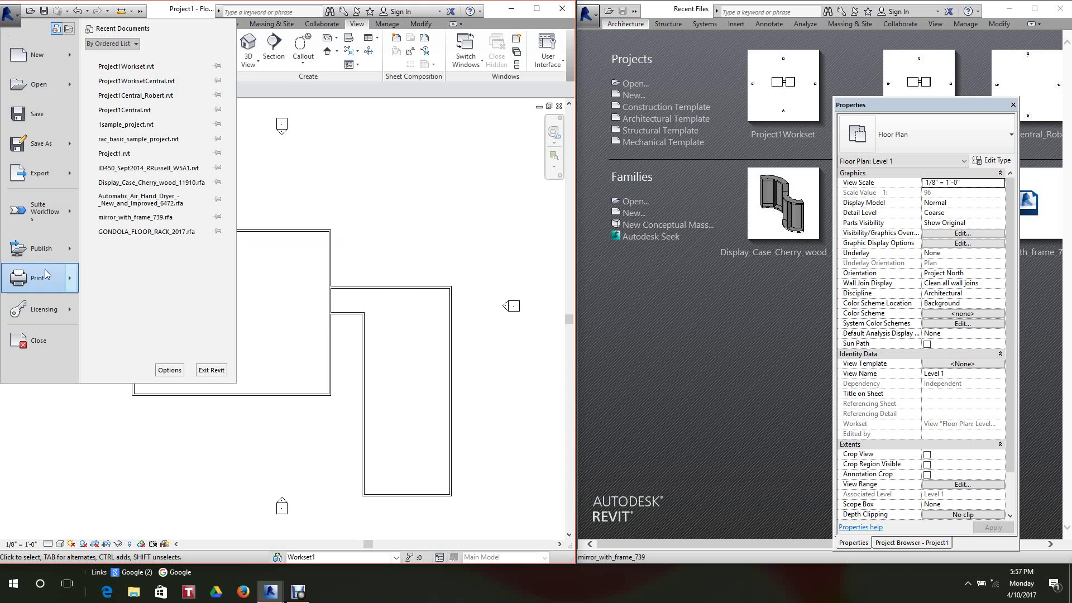
left_click(39, 120)
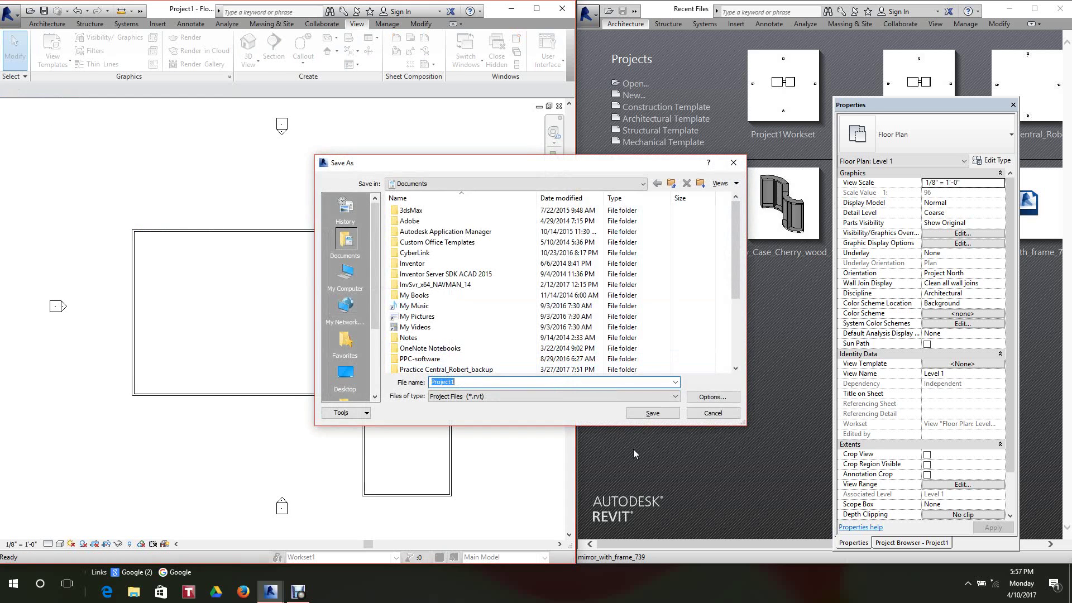
left_click(459, 381)
type("Central_Robert.rvt")
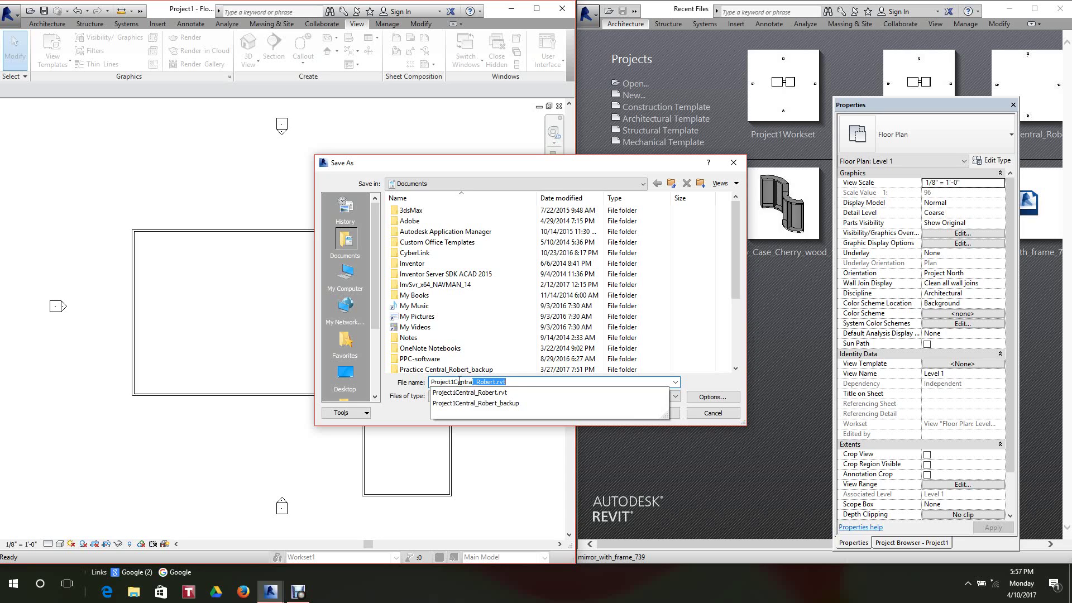
left_click(348, 373)
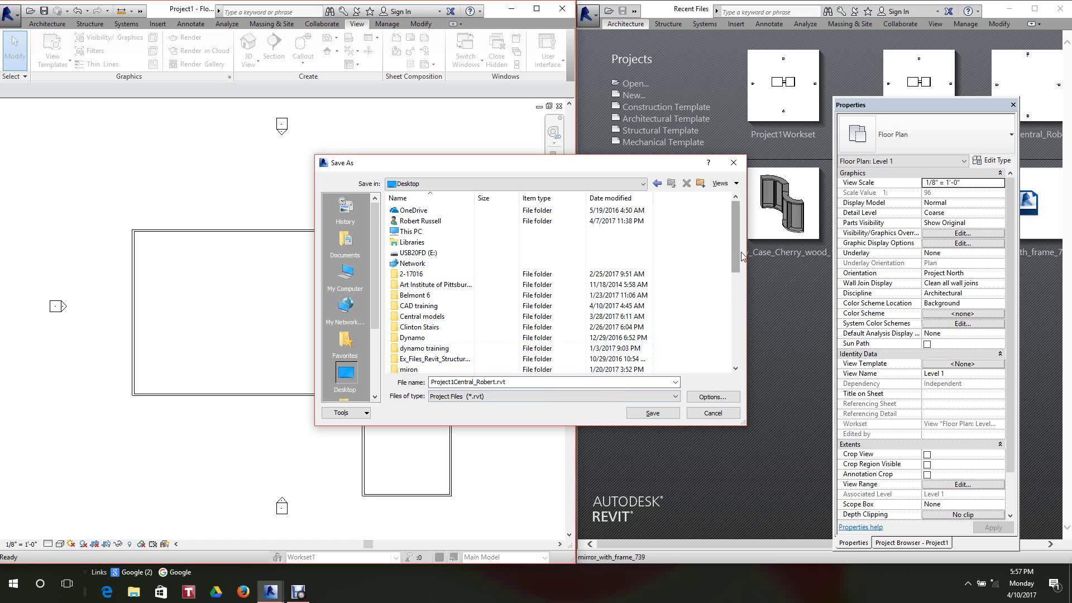
mouse_move(737, 253)
left_mouse_down()
mouse_move(732, 283)
mouse_move(724, 256)
mouse_move(724, 309)
mouse_move(717, 255)
left_mouse_up()
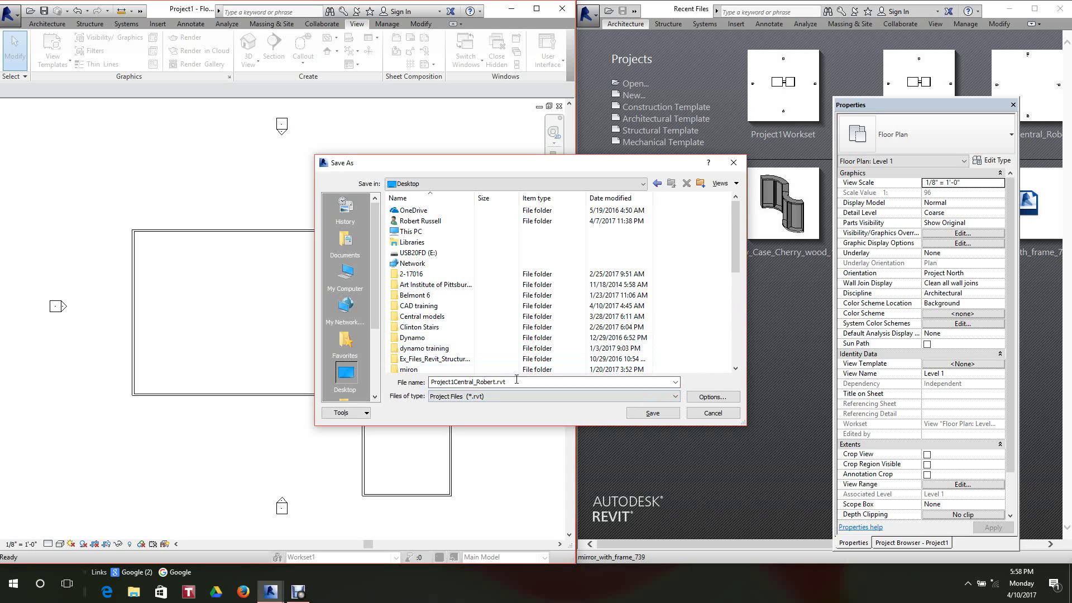
left_click(712, 414)
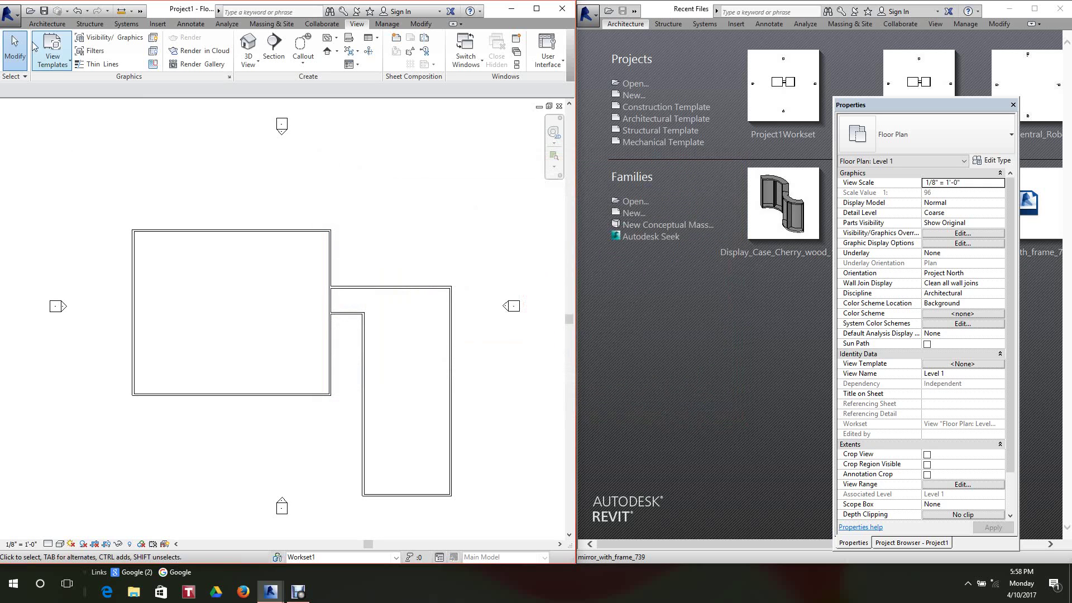
Start saving the project and accept the file save options that make it a central model, with 3 maximum backups.
left_click(13, 13)
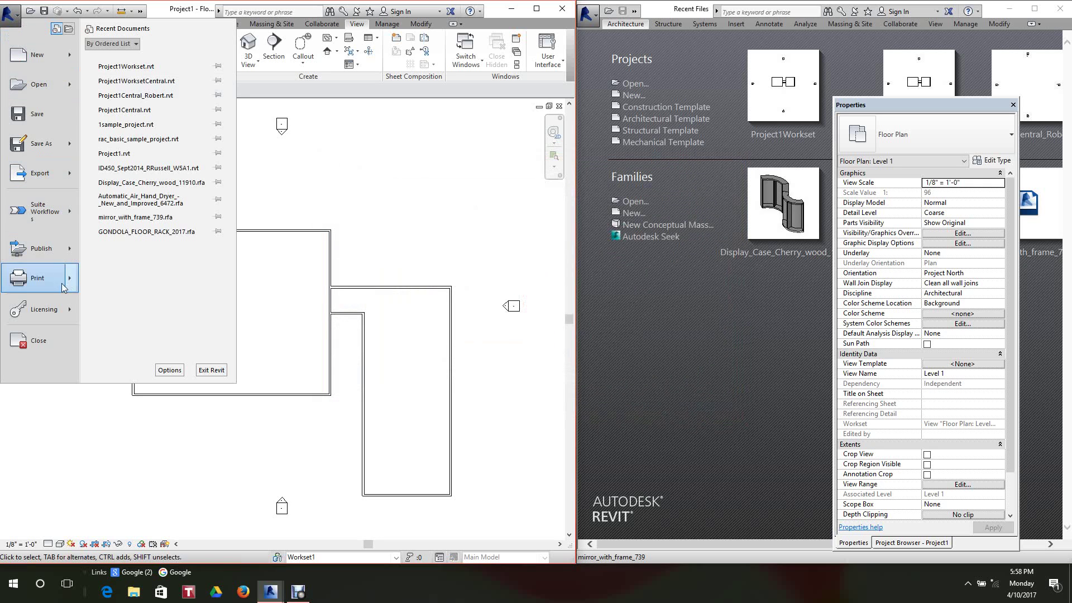
left_click(38, 119)
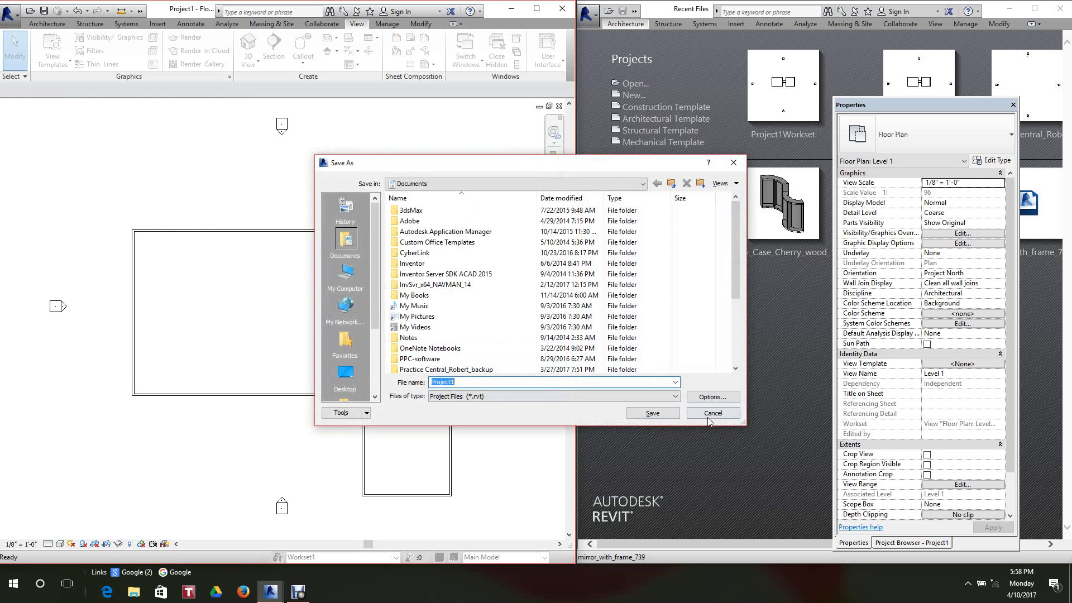
left_click(712, 397)
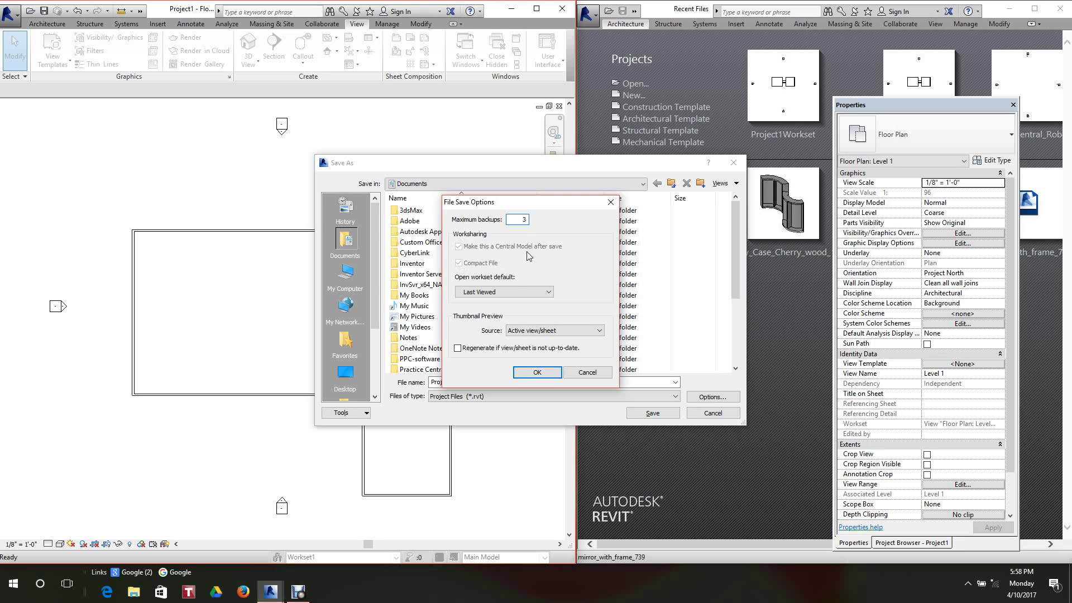
left_click(537, 373)
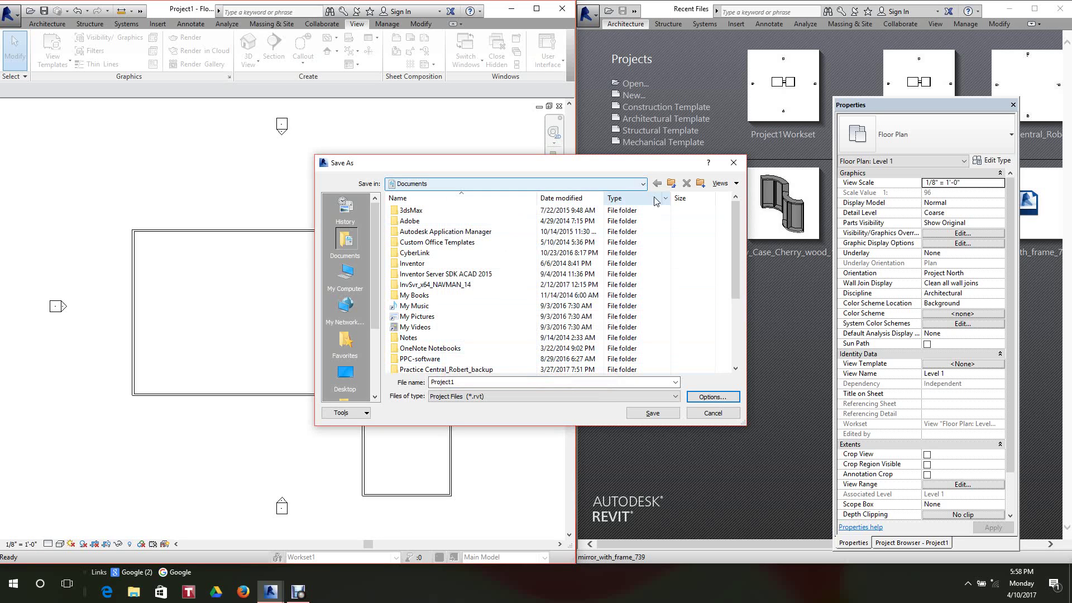
Set the file name of the central model to Project1Central.rvt.
left_click(509, 396)
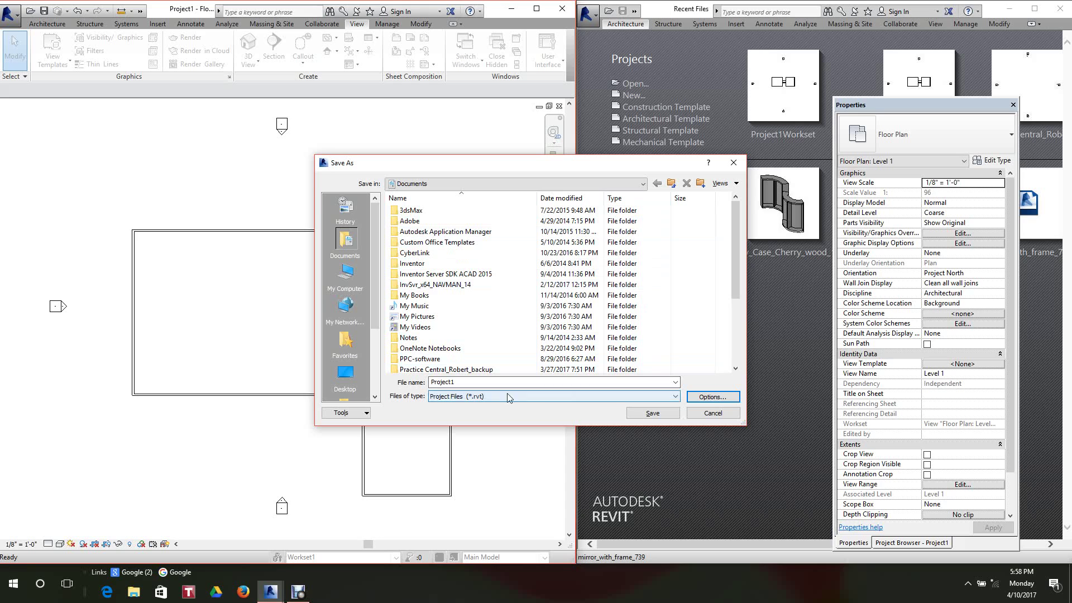
left_click(463, 385)
left_click(463, 386)
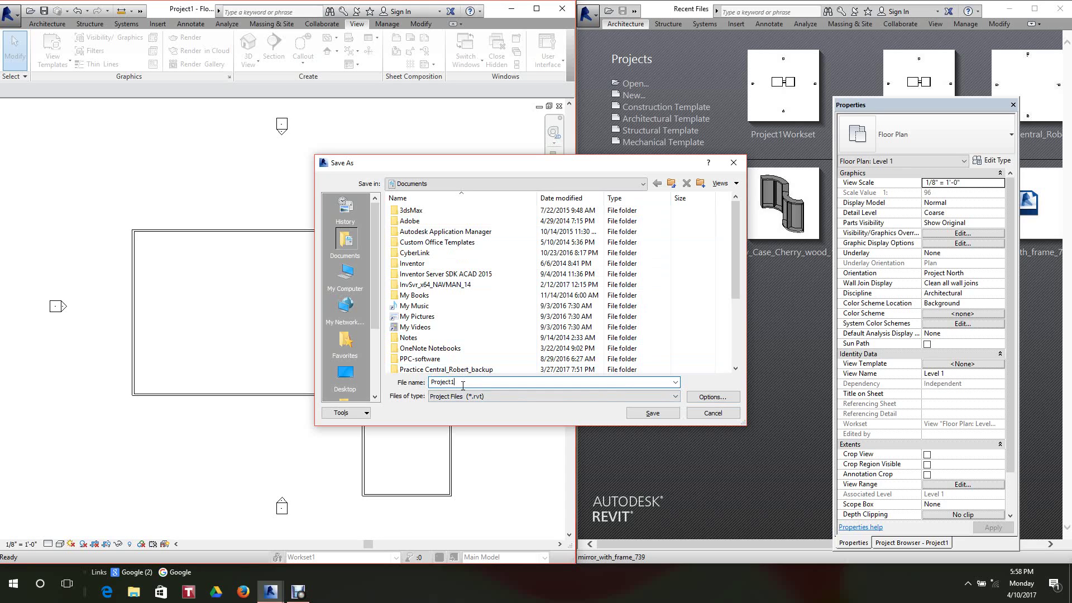
type("Ce")
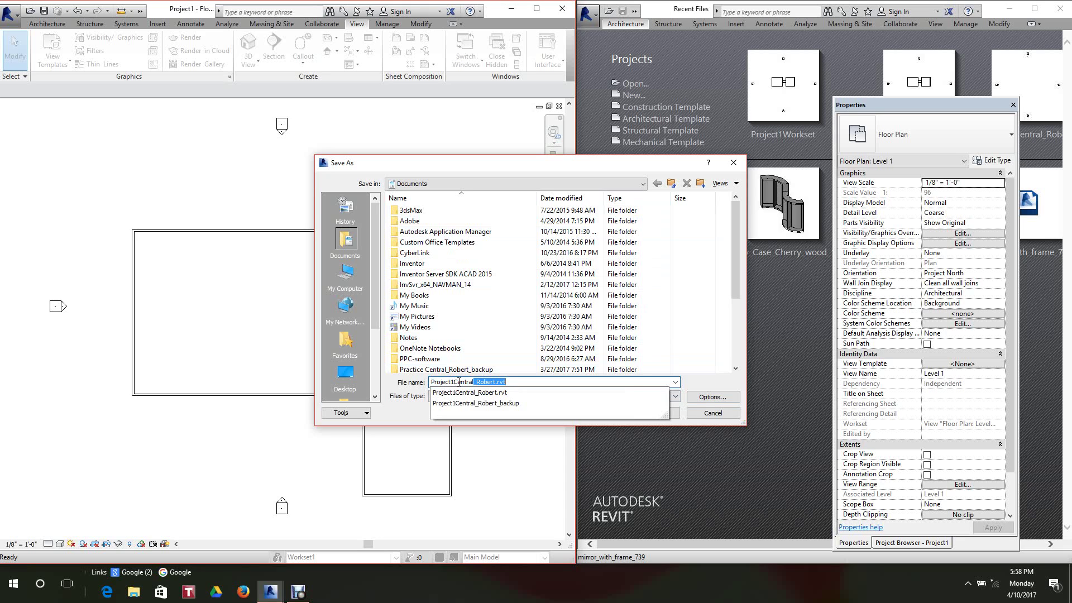
type("ntral")
left_click(507, 381)
left_click_drag(493, 383, 476, 384)
key("BackSpace")
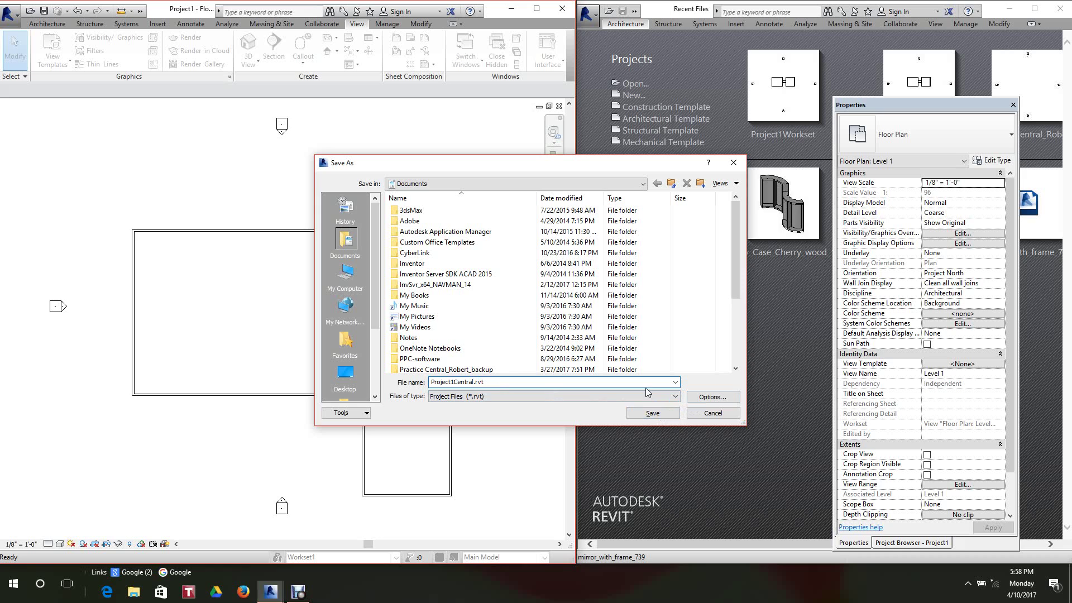
Save the central model as Project1Central3.rvt in the desktop folder Central models, and close the project.
left_click(347, 375)
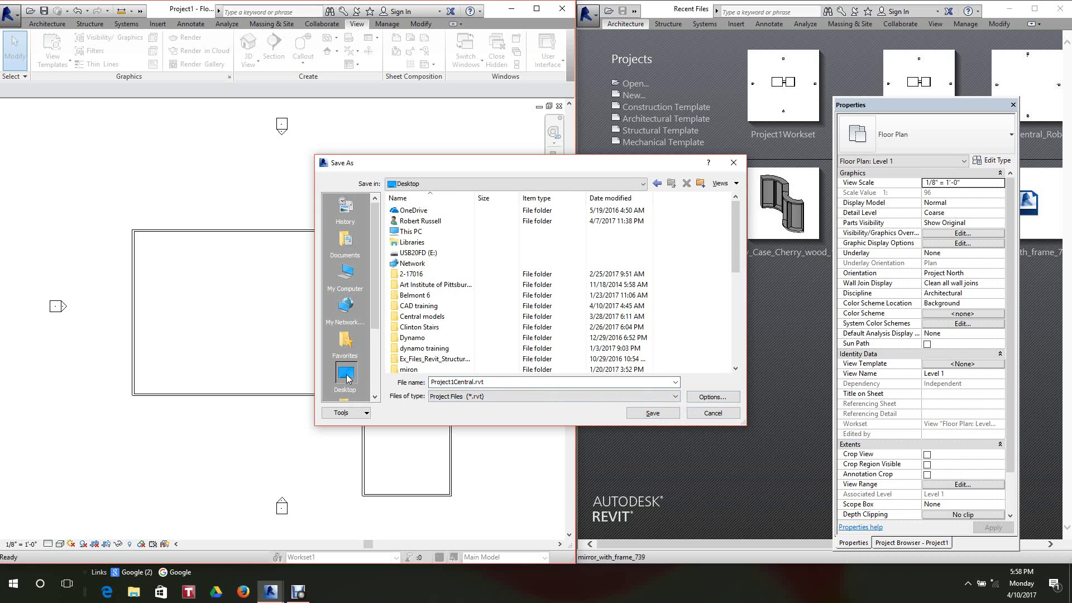
double_click(438, 316)
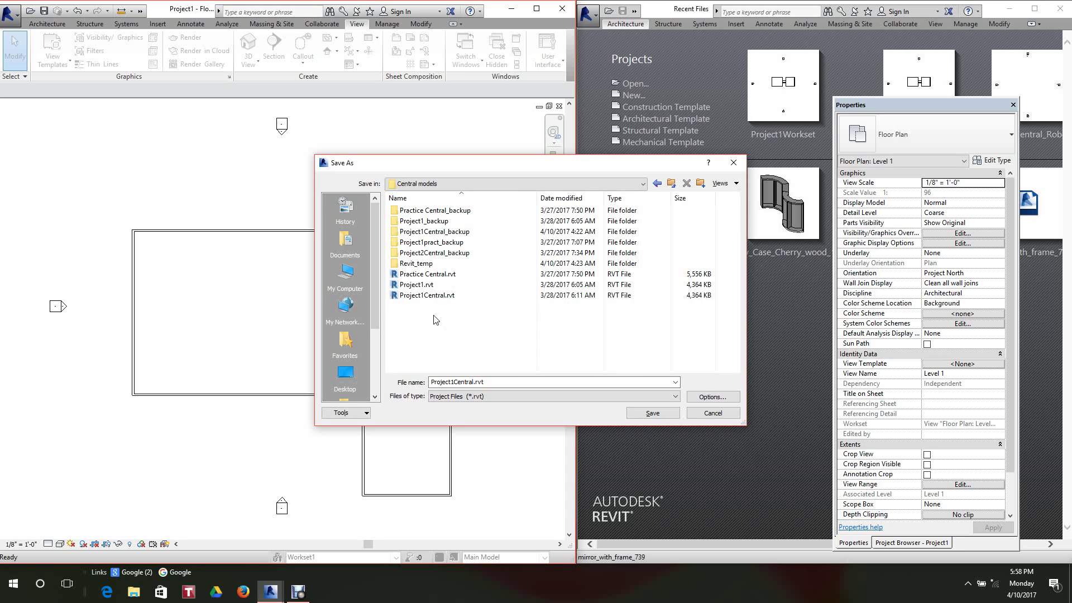
double_click(474, 383)
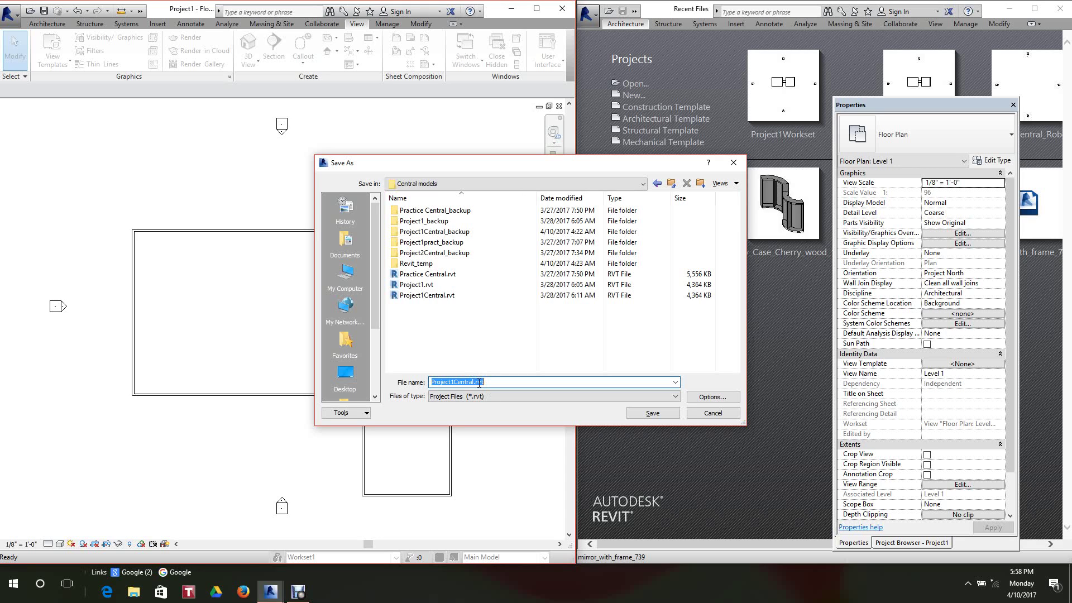
left_click(475, 382)
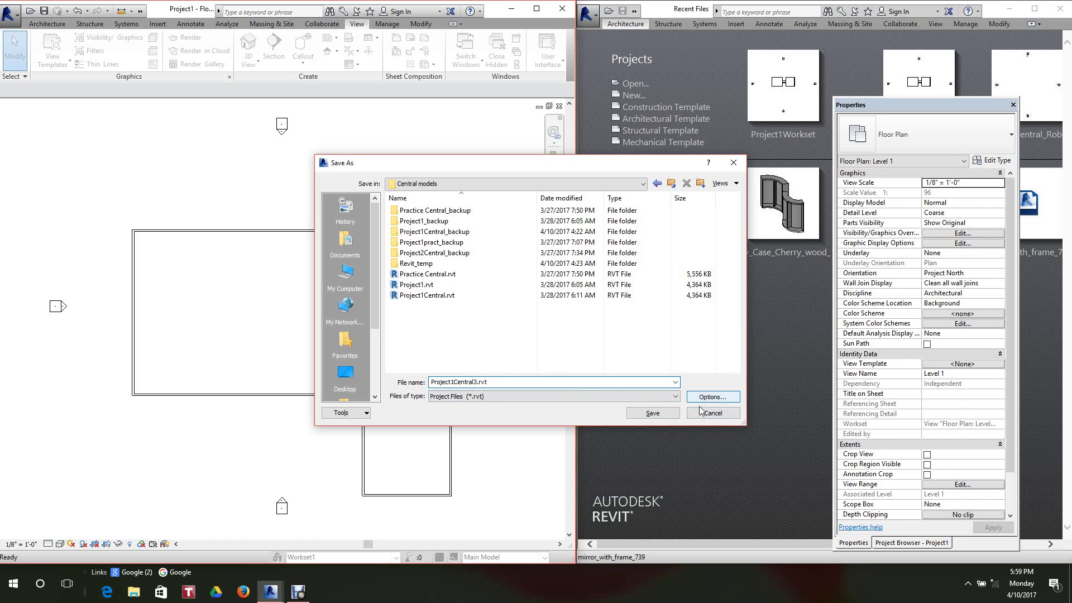
left_click(653, 414)
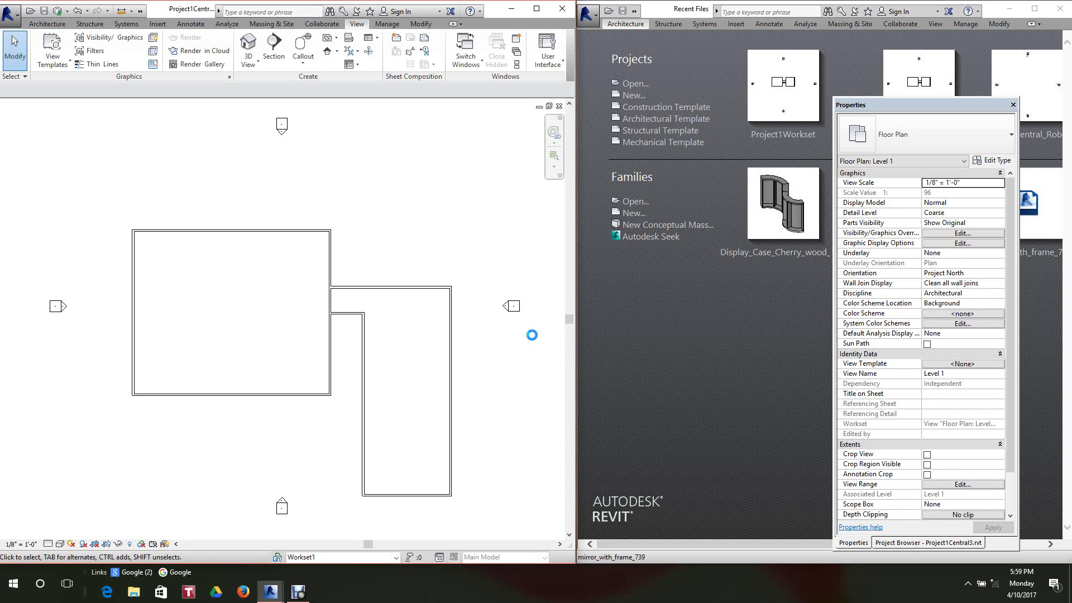
scroll(530, 330, "down", 3)
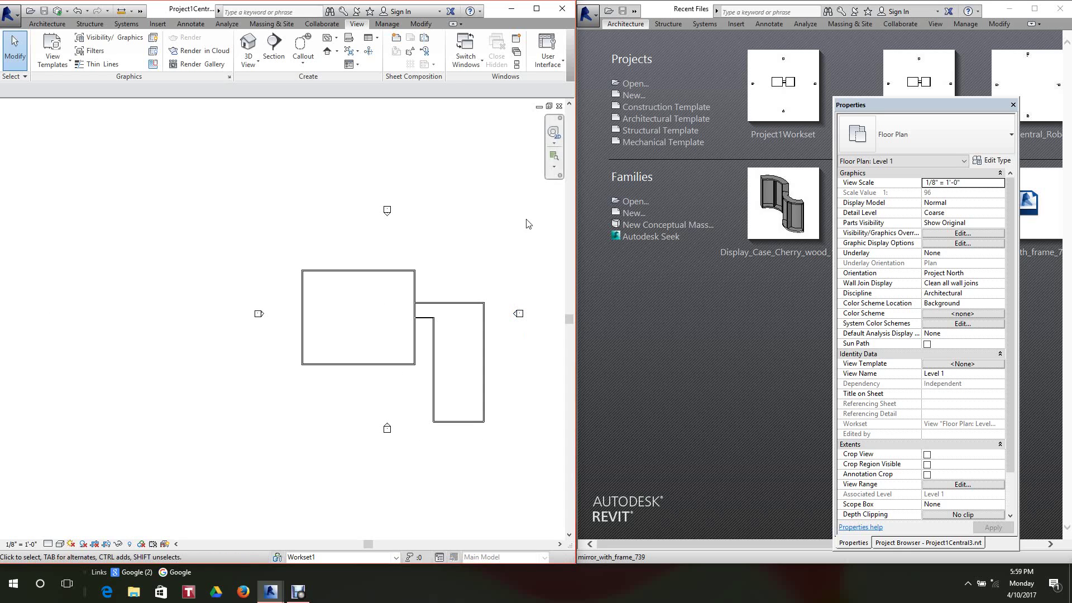
left_click(559, 106)
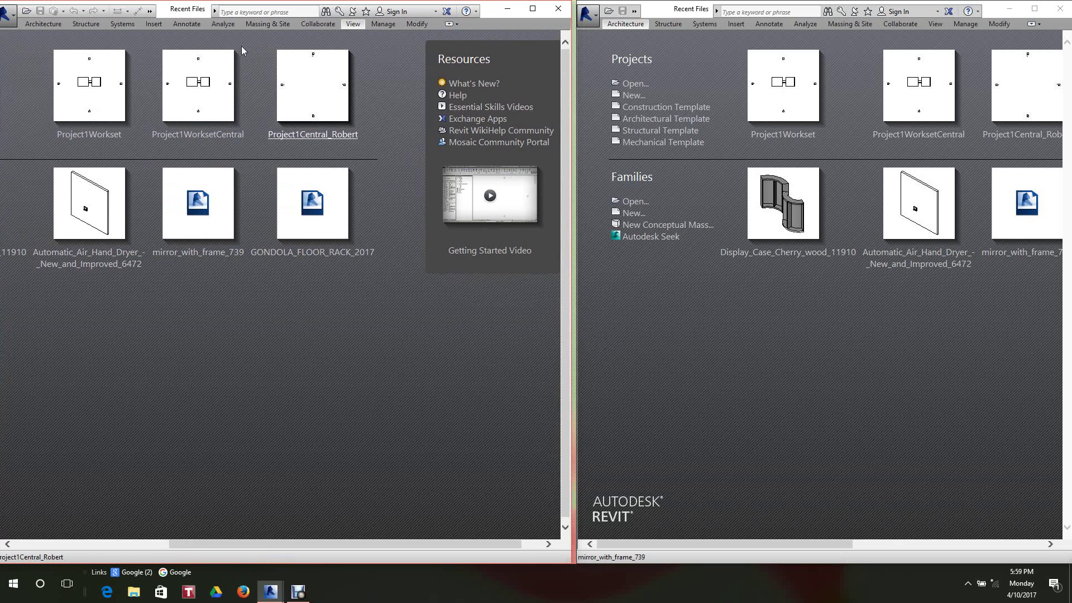
Open Project1Central3.rvt from the Central models folder in the first session, with Create New Local enabled.
left_click(13, 16)
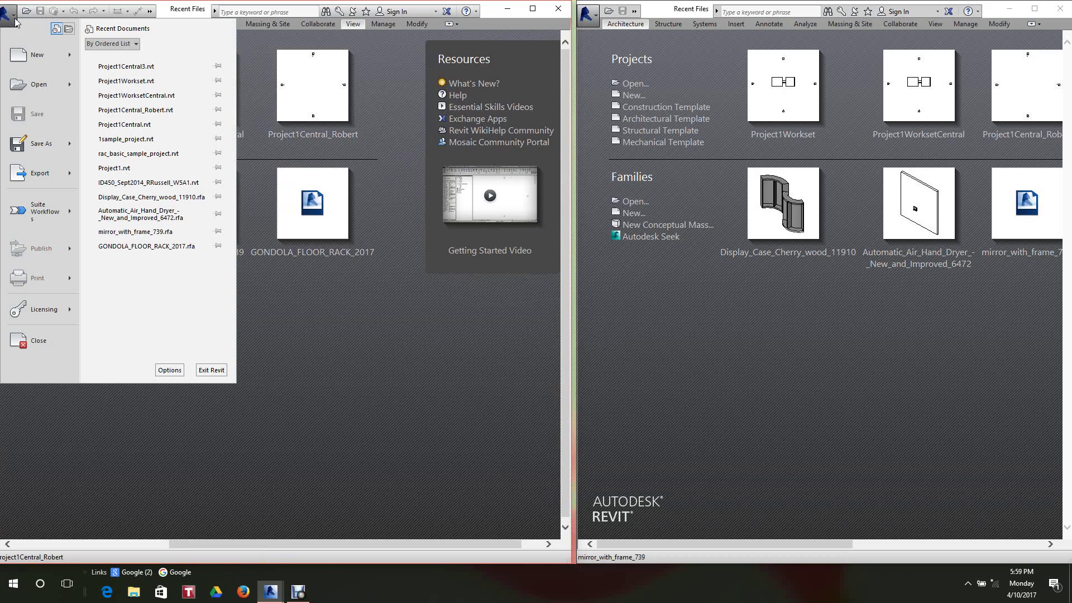
left_click(39, 88)
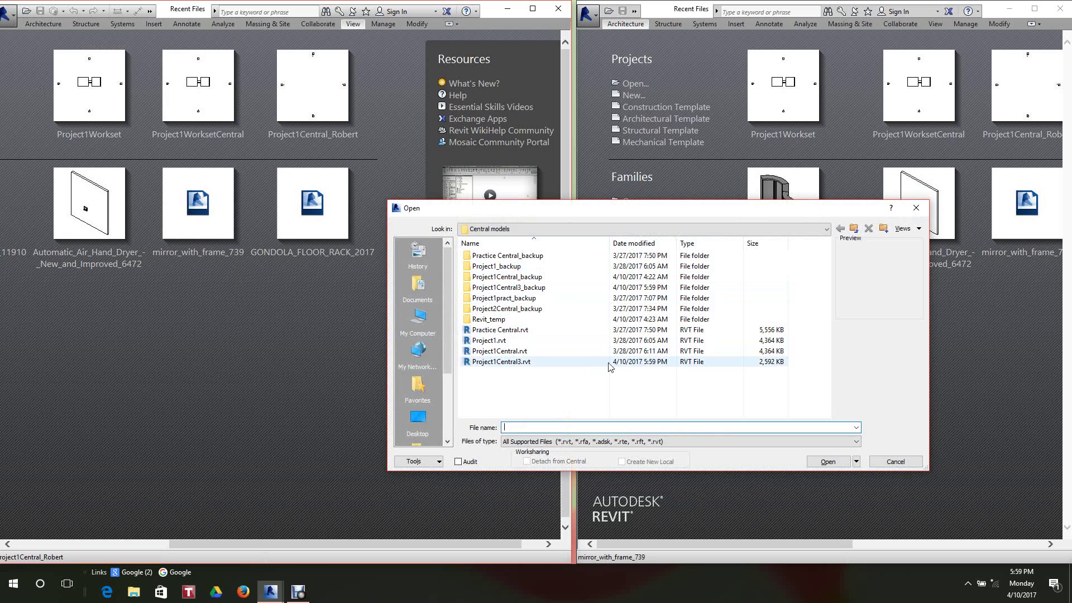
left_click(854, 229)
double_click(502, 361)
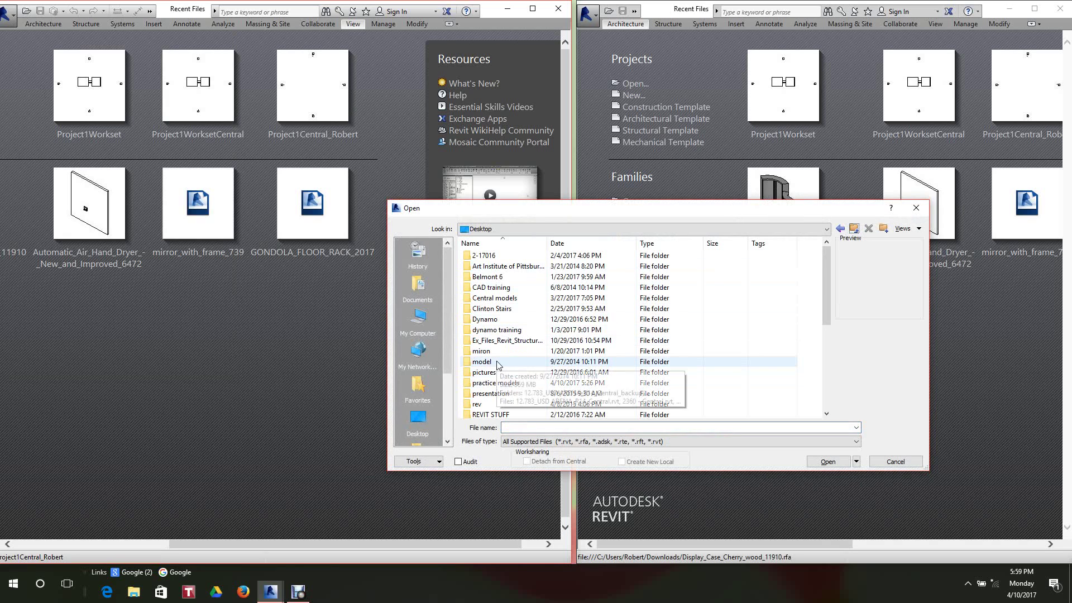
left_click(854, 228)
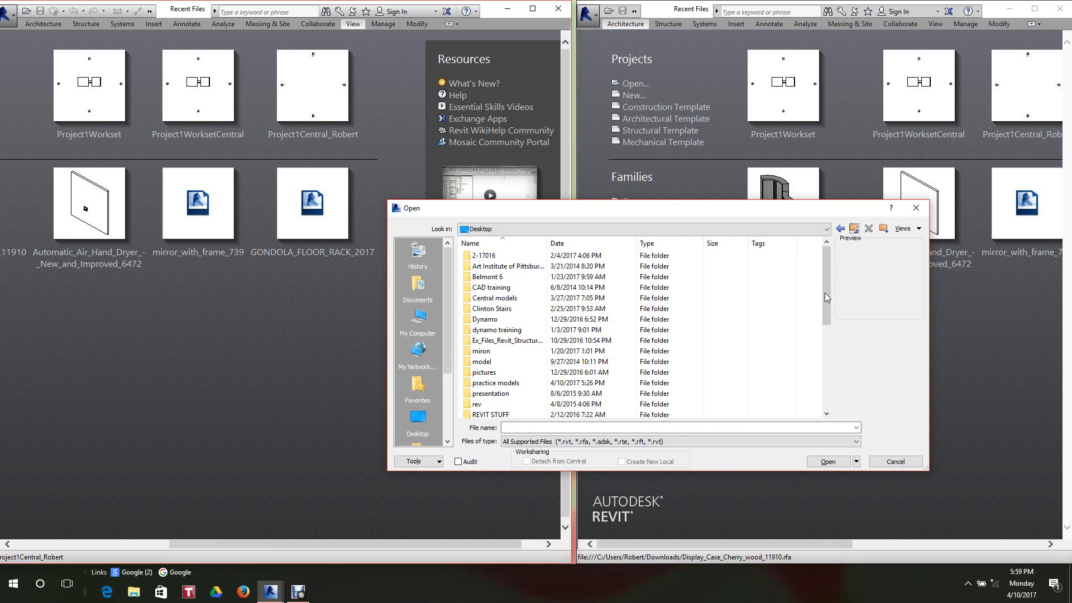
left_click_drag(826, 293, 833, 314)
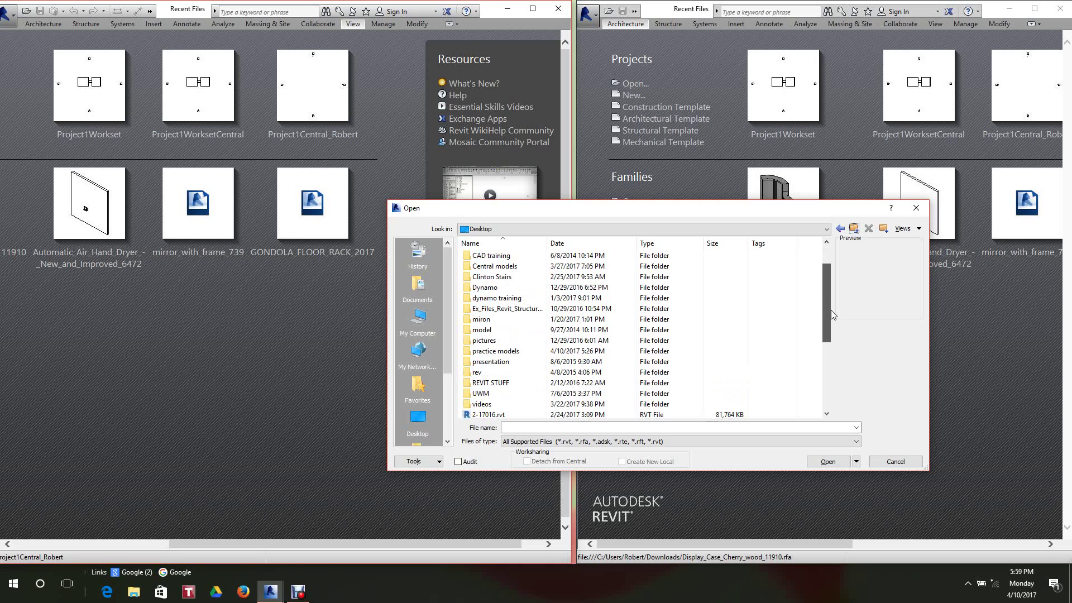
double_click(502, 267)
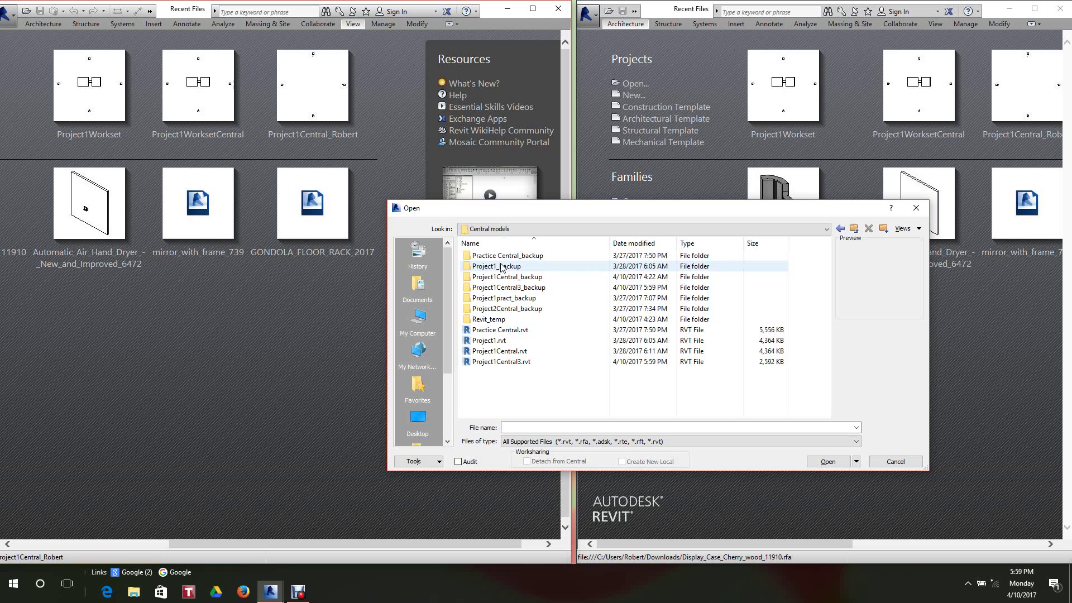
left_click(506, 362)
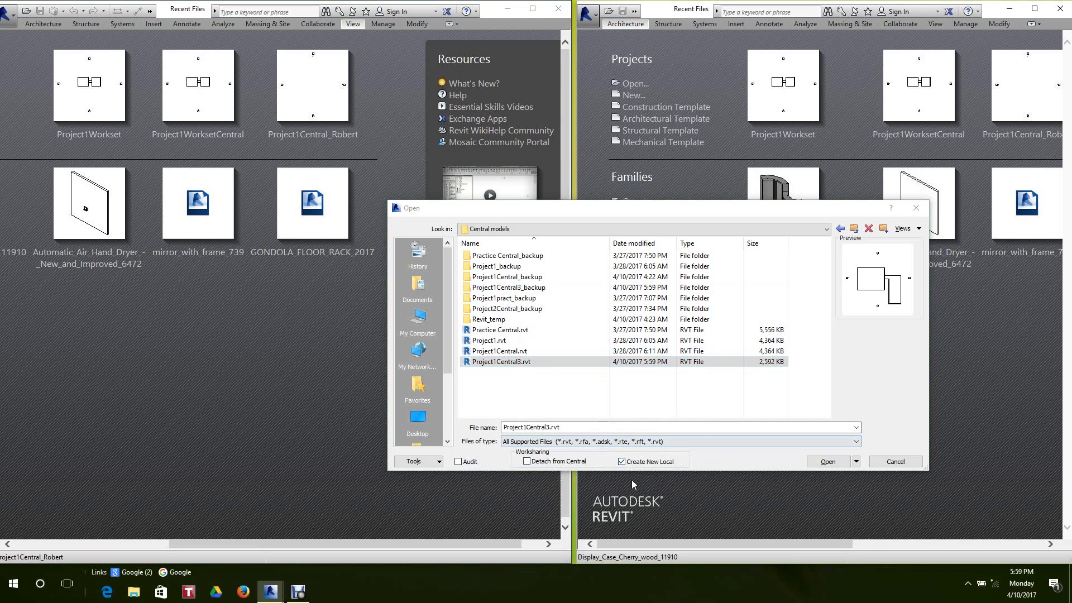
left_click(828, 463)
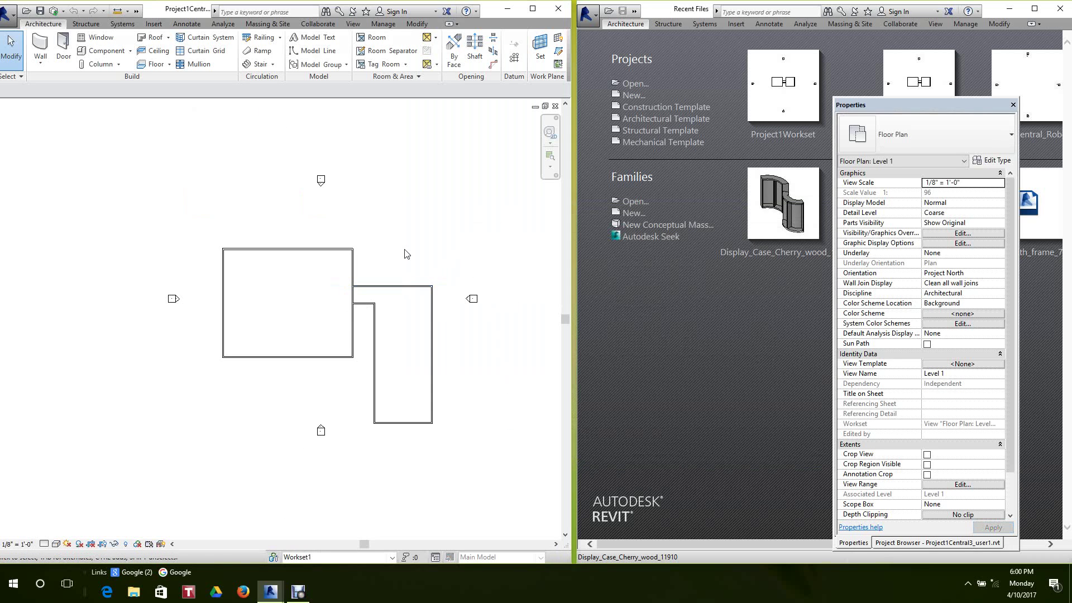
Fit the Level 1 plan in the first session and arrange its window so both sessions are visible side by side.
scroll(430, 205, "down", 1)
middle_click(429, 205)
middle_click(429, 204)
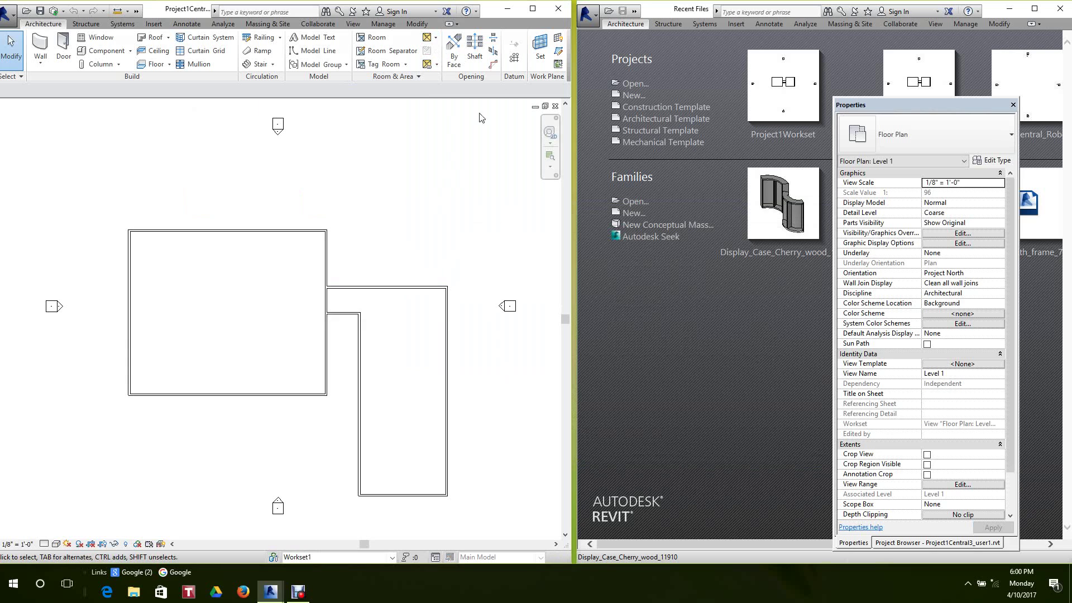
left_click(533, 9)
middle_click_drag(519, 137, 619, 158)
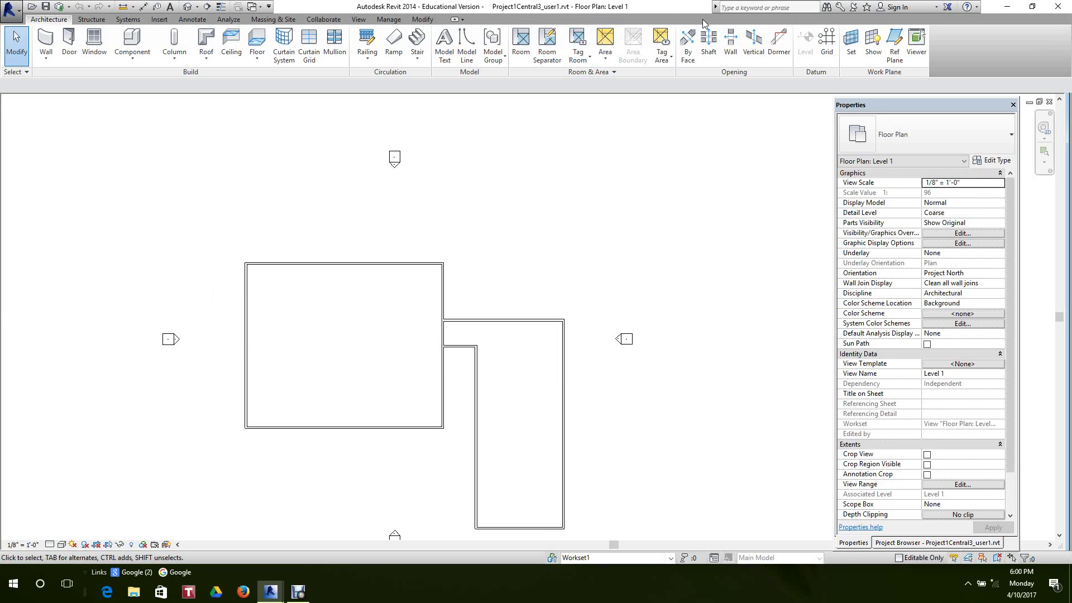
left_click(1033, 7)
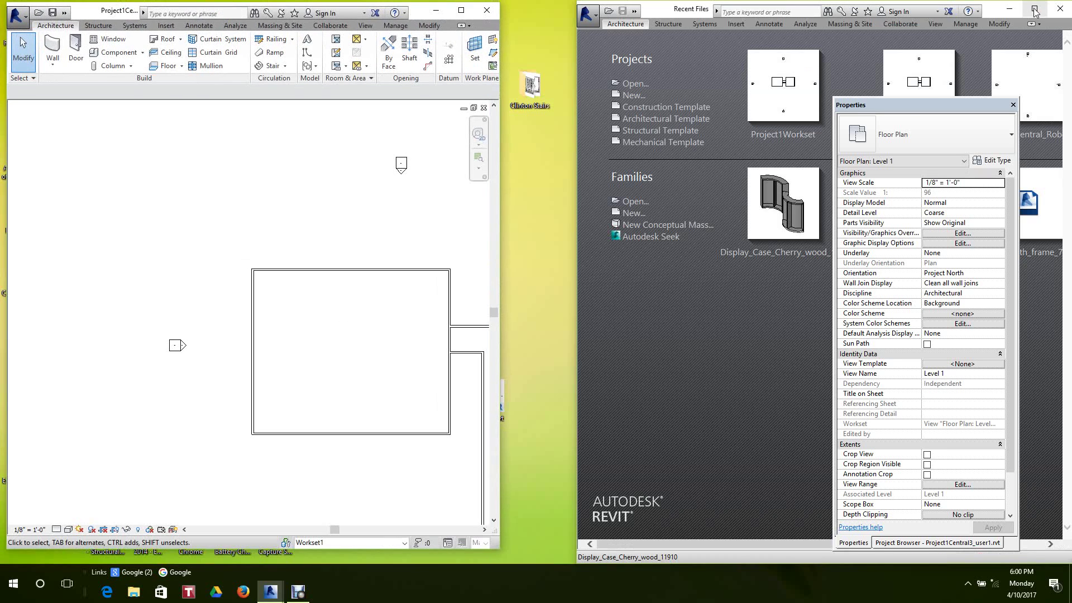
Open Project1Central3.rvt from the desktop folder Central models in the second session, with Create New Local enabled.
left_click(667, 13)
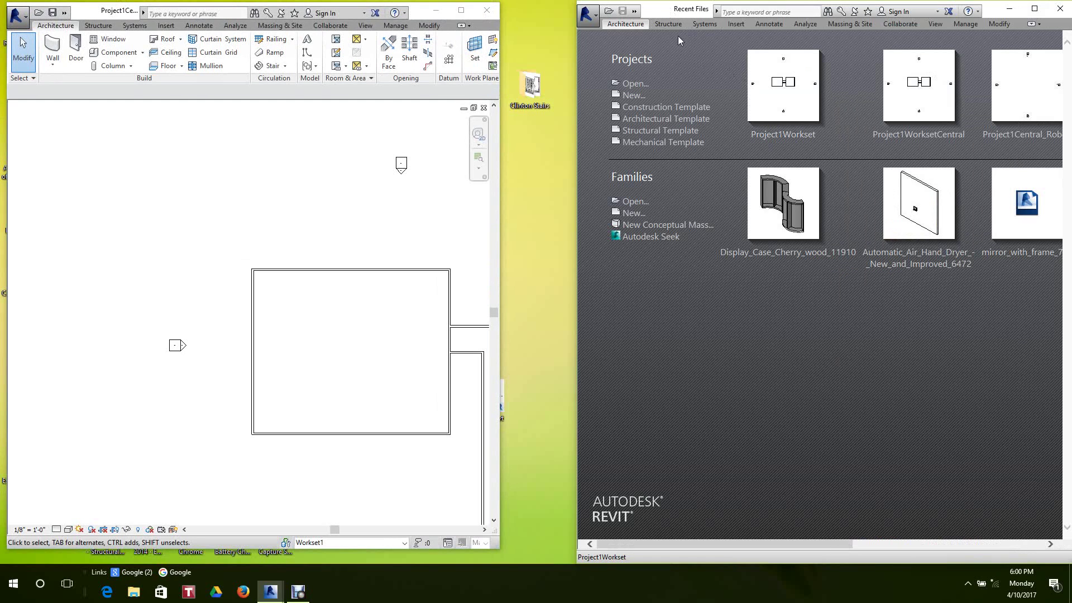
left_click(635, 83)
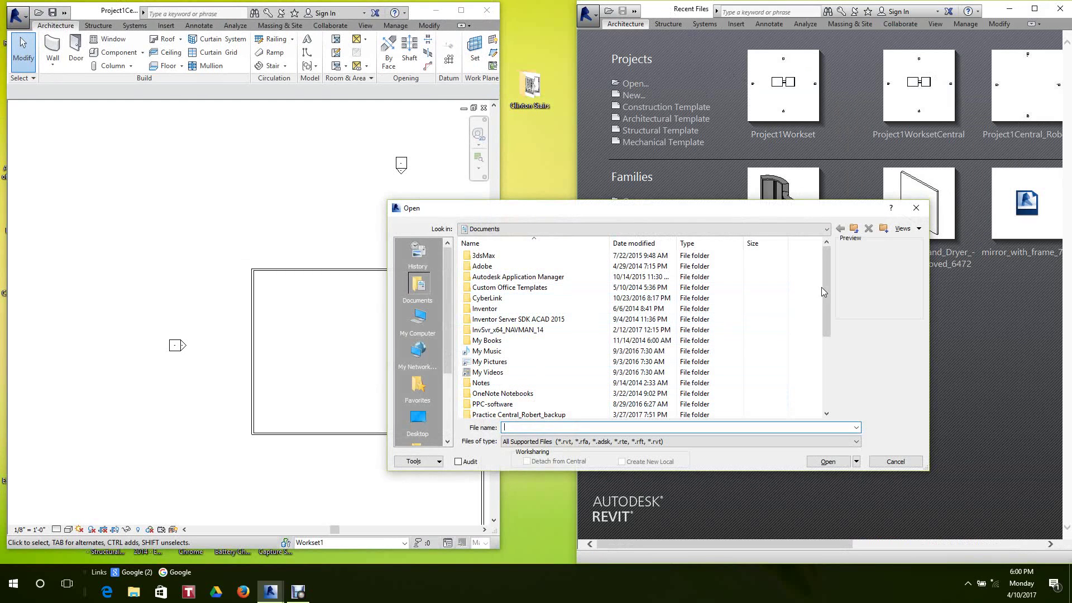
left_click_drag(825, 287, 750, 192)
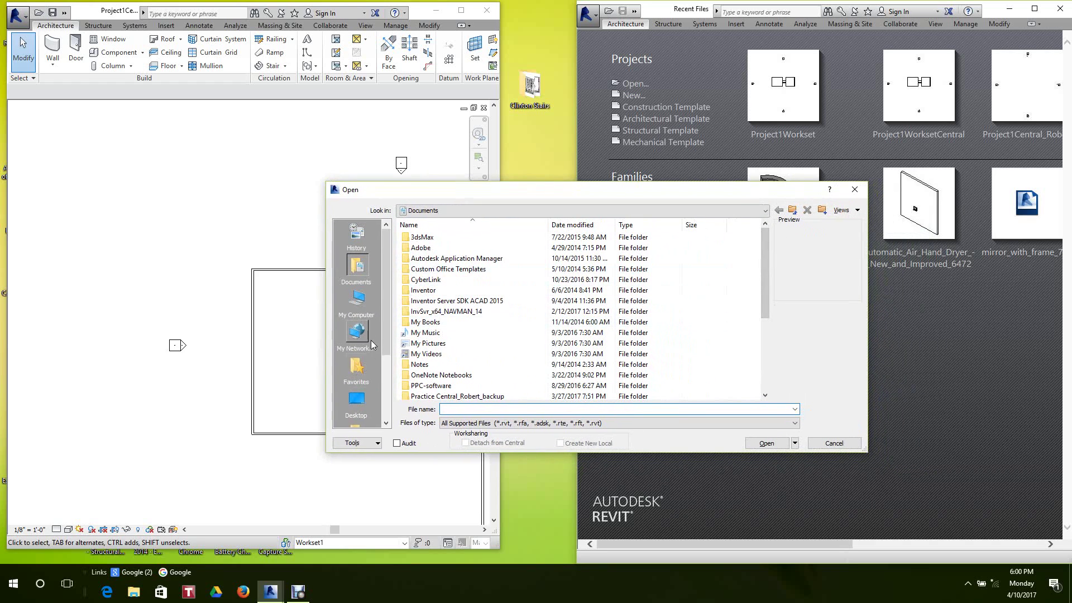
left_click_drag(384, 329, 384, 364)
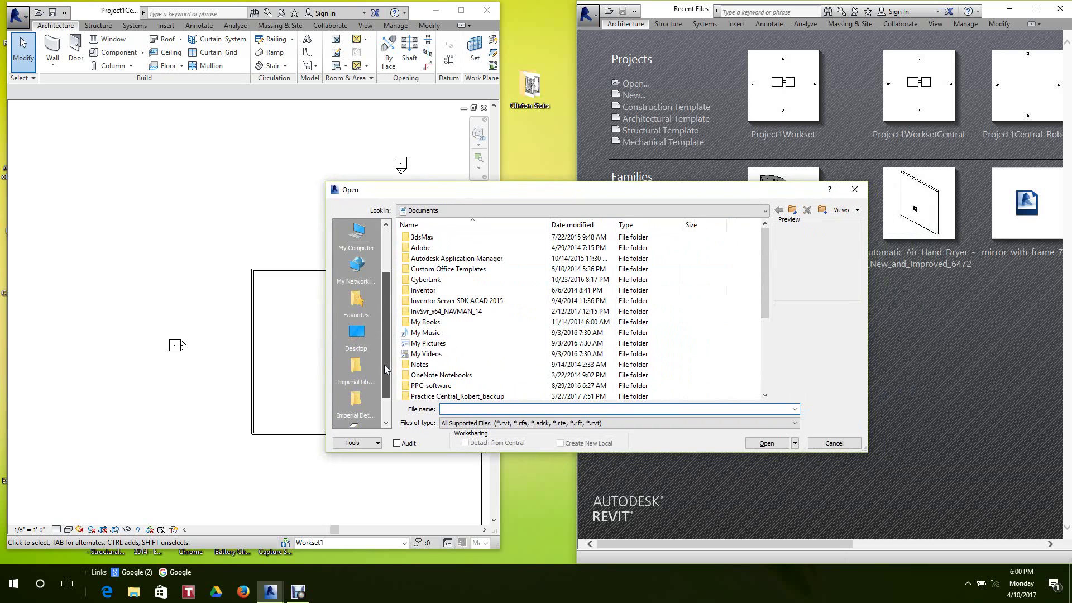
left_click(356, 335)
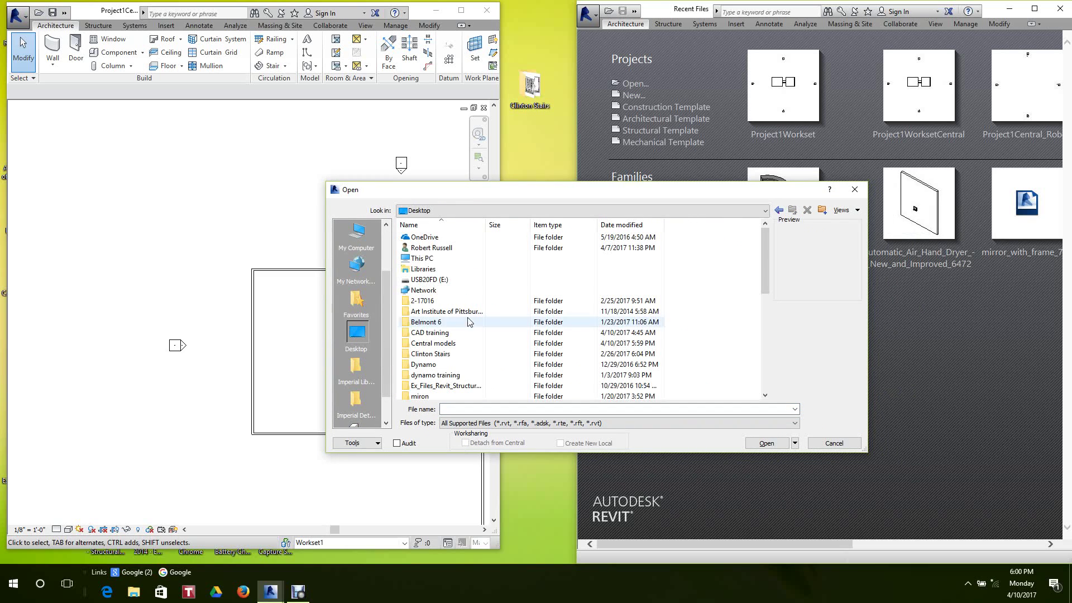
double_click(441, 343)
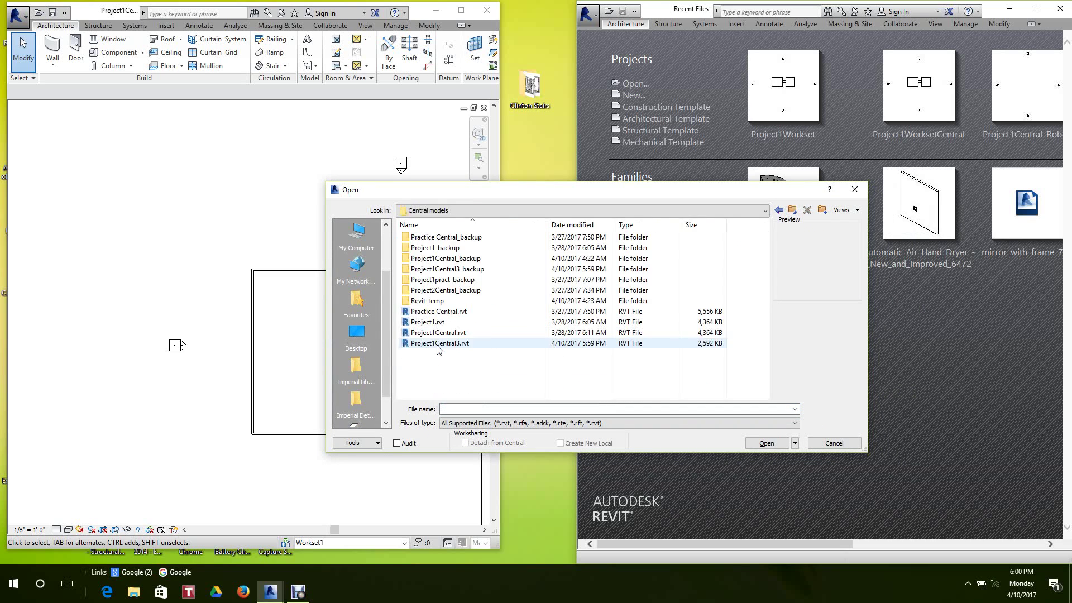
left_click(452, 344)
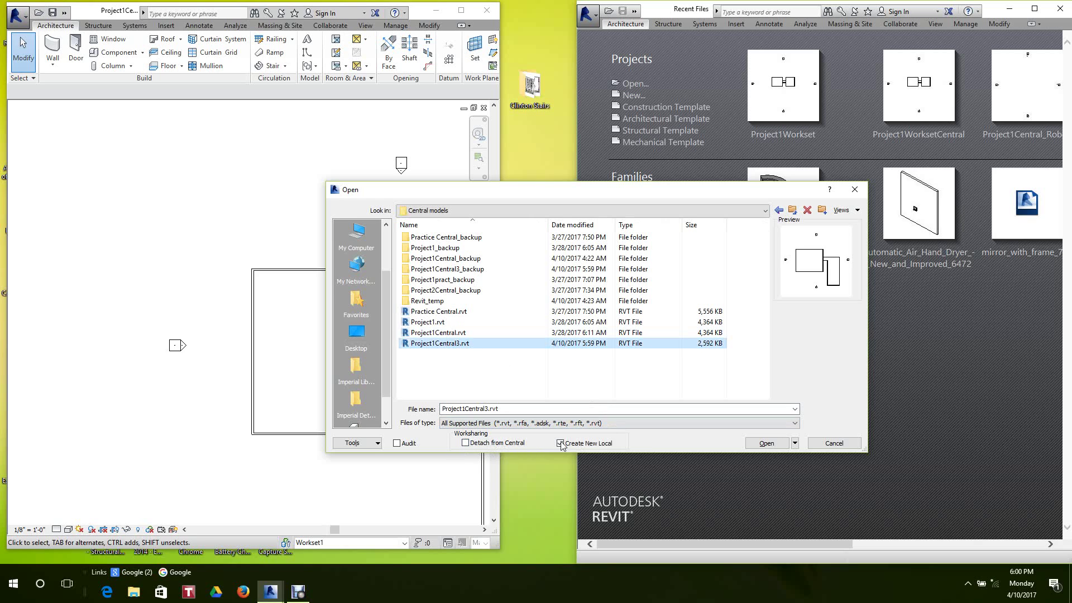
left_click(767, 443)
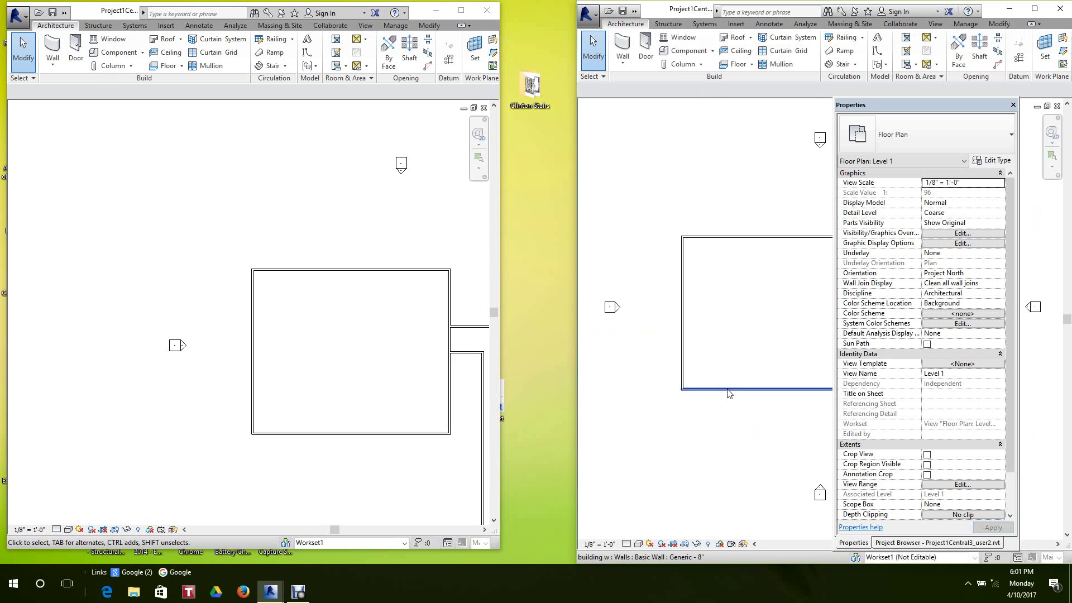
Widen both session windows toward each other and zoom out each Level 1 plan to show more of the building.
left_click(356, 221)
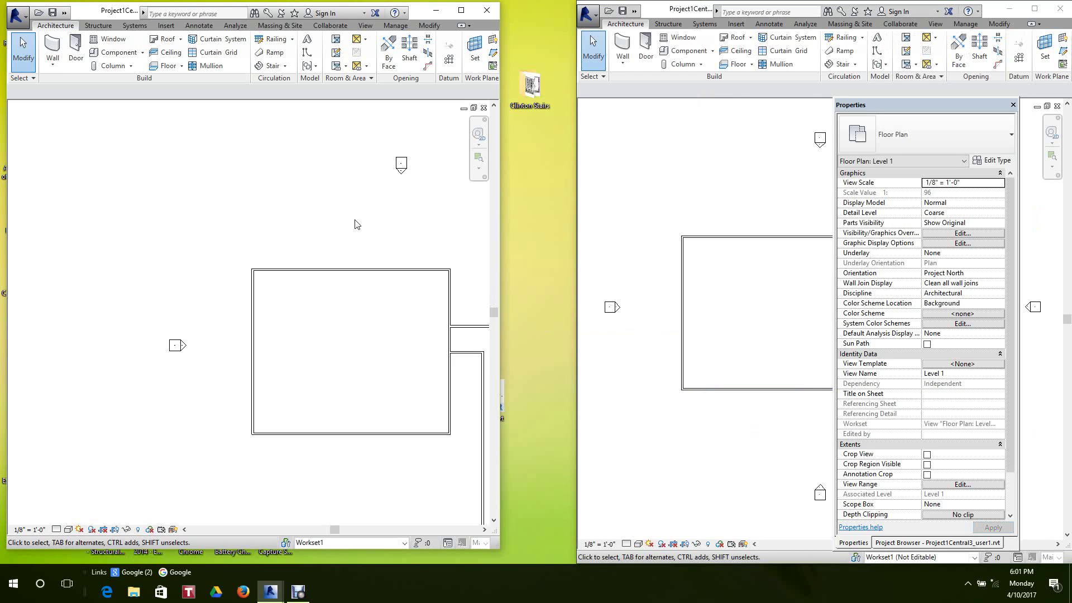
scroll(356, 224, "down", 2)
middle_click(356, 224)
middle_click(356, 224)
left_click(678, 171)
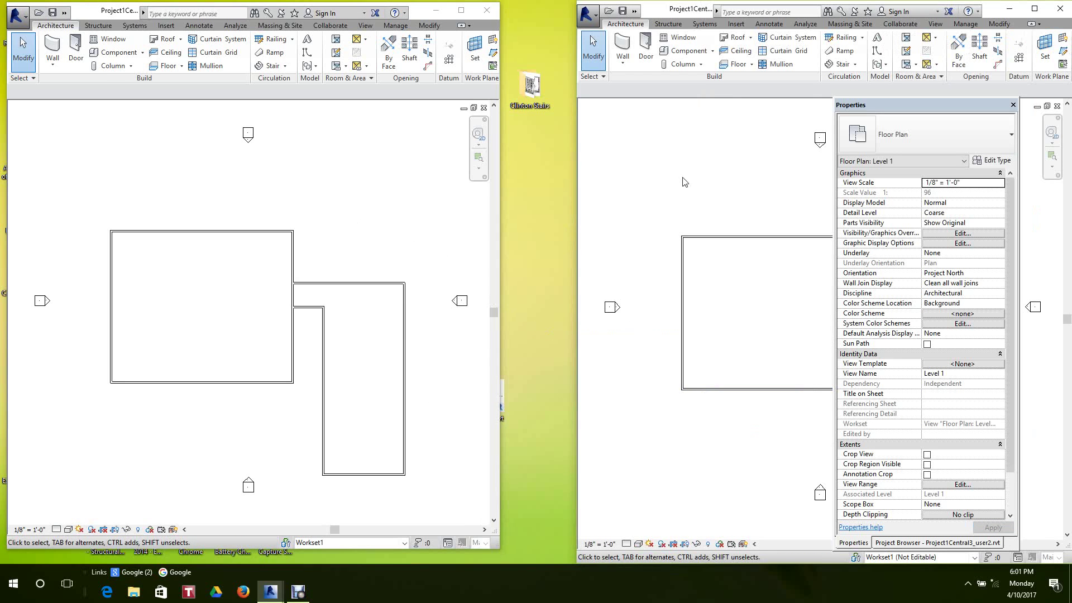
left_click_drag(501, 203, 546, 204)
scroll(441, 257, "down", 2)
middle_click(441, 256)
middle_click(441, 256)
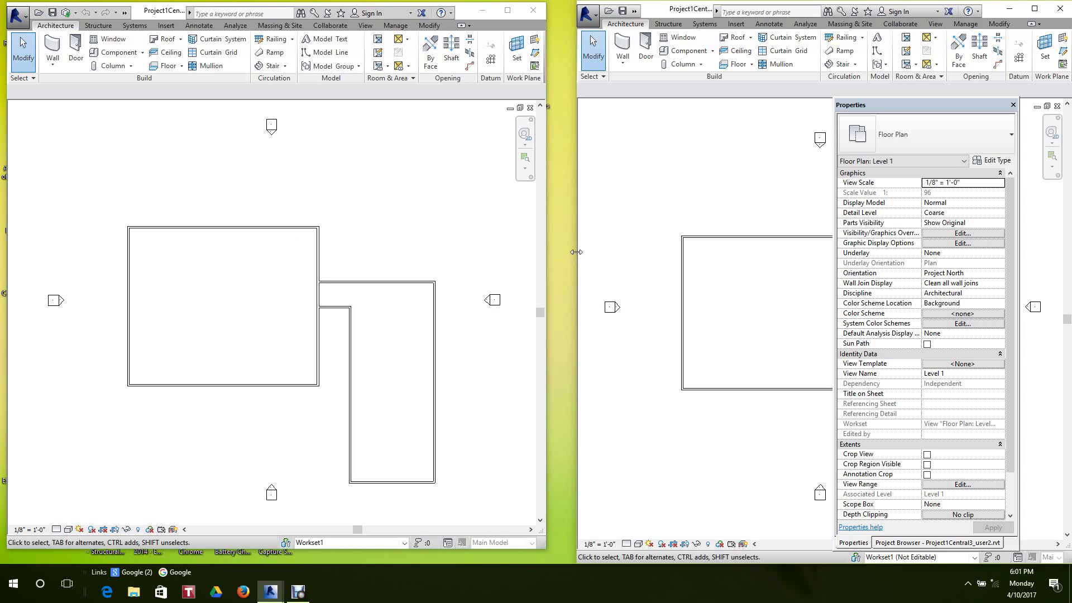
left_click_drag(573, 251, 553, 251)
scroll(615, 256, "down", 2)
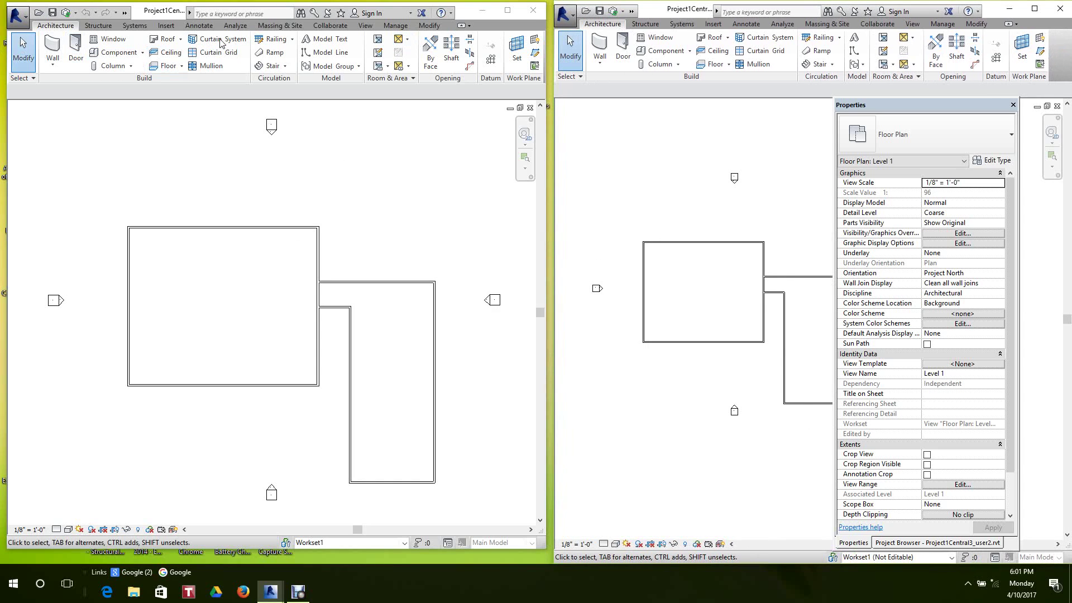
Check the editable status and owner of the worksets in the user1 session, and leave the list without changes.
left_click(323, 26)
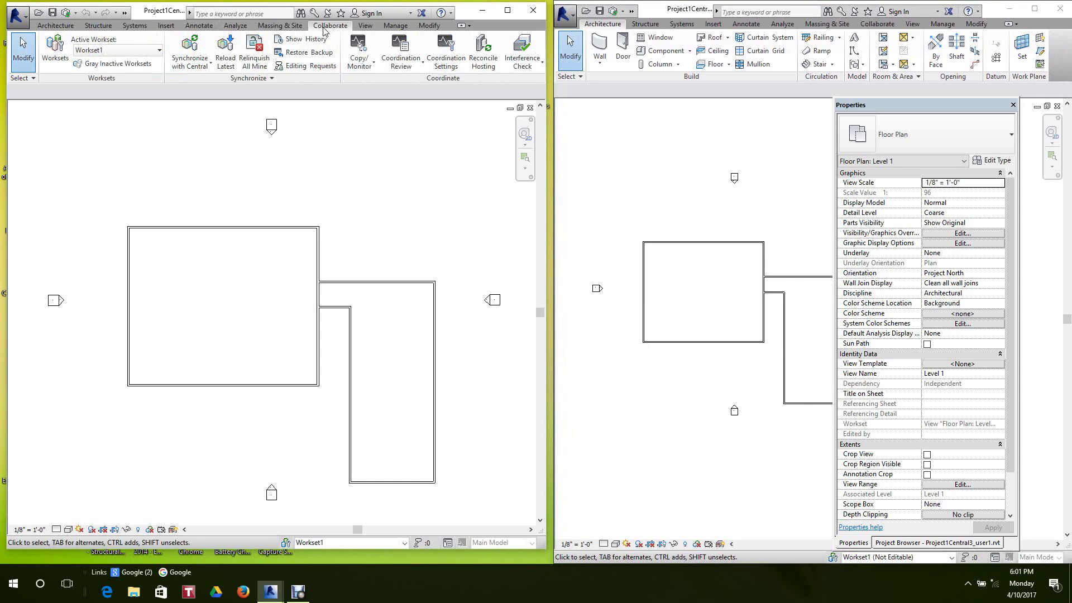
left_click(55, 49)
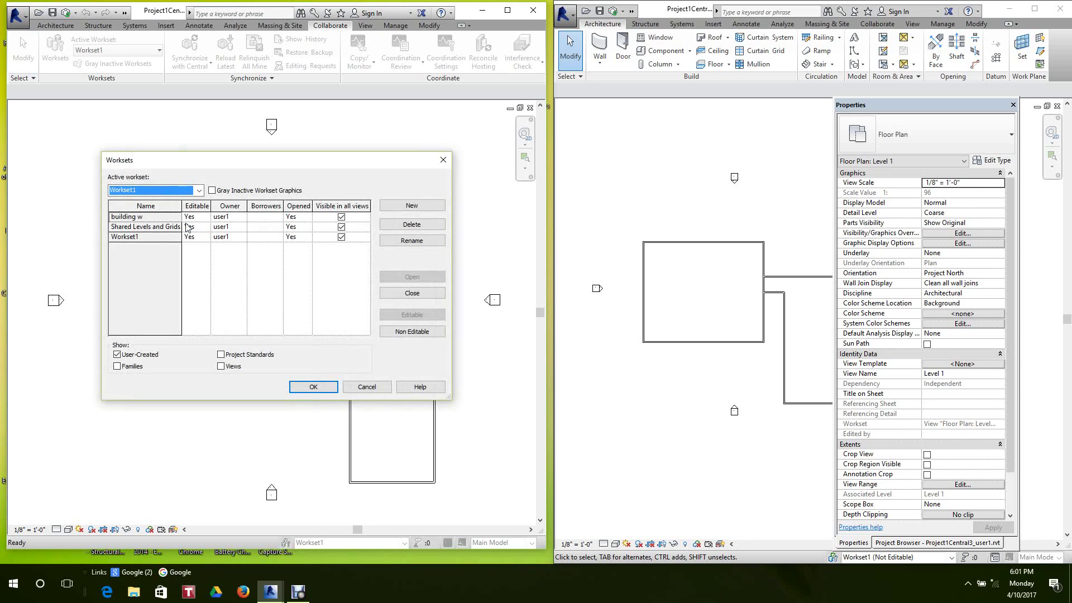
left_click(366, 387)
Show the worksets in the user2 session to check their editable status and owner.
left_click(623, 208)
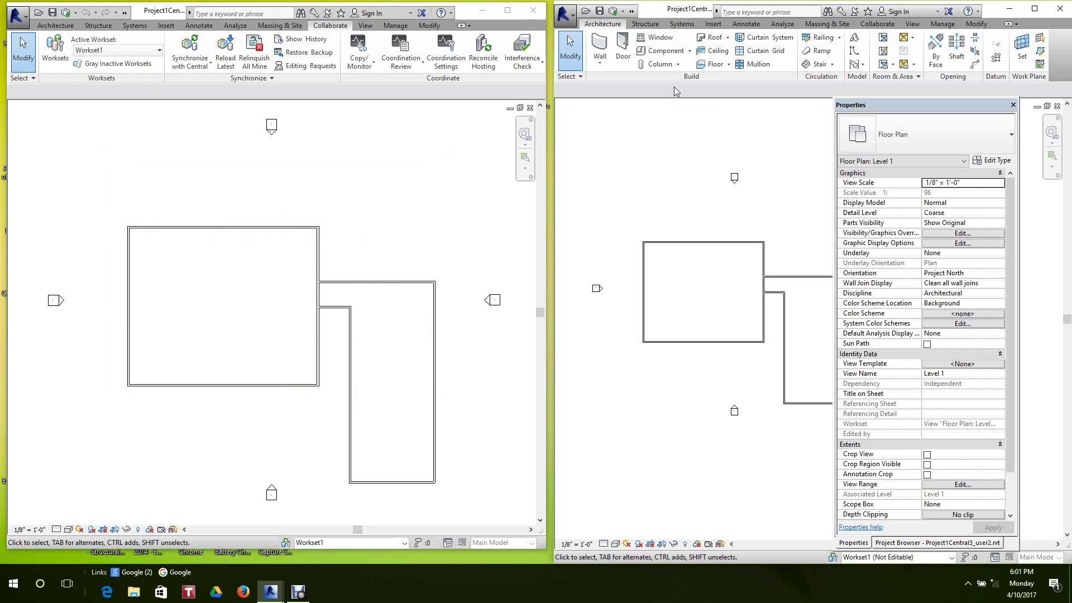
left_click(874, 25)
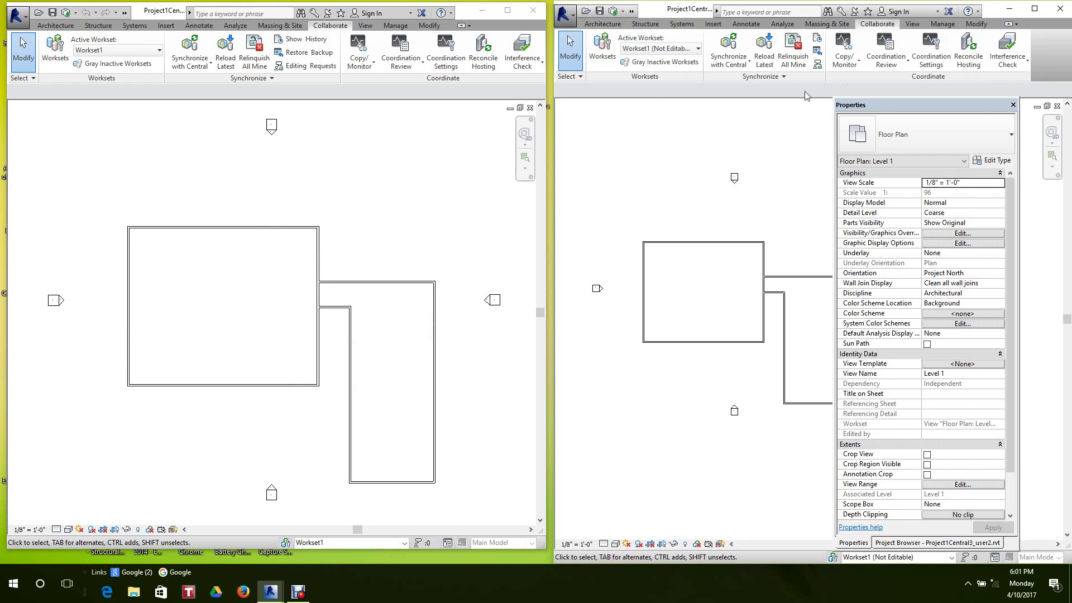
left_click(609, 50)
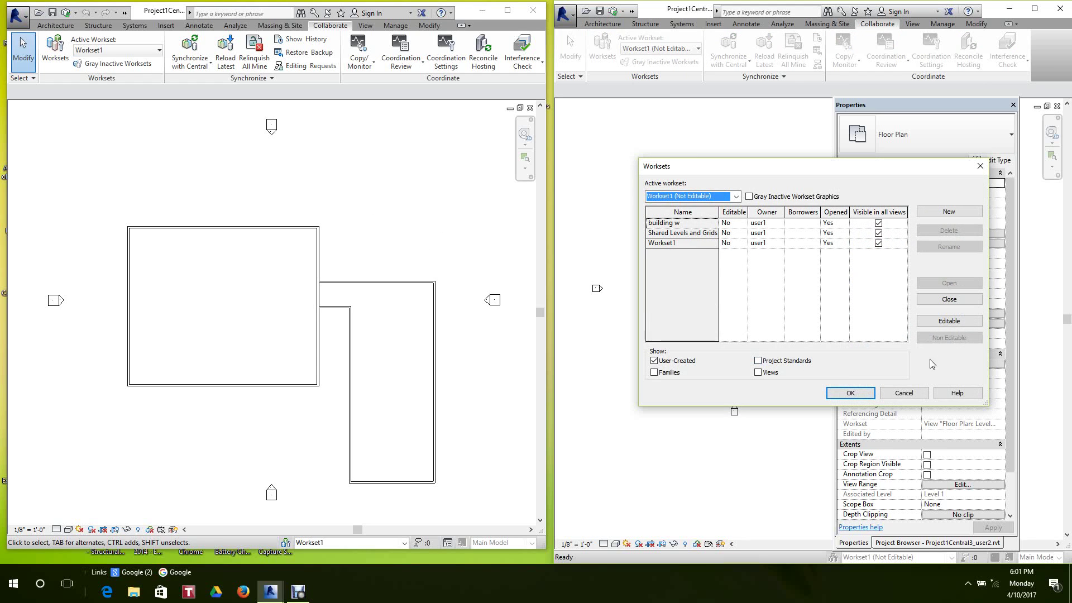
Make Workset1 and Shared Levels and Grids non-editable in the user1 session.
left_click(904, 394)
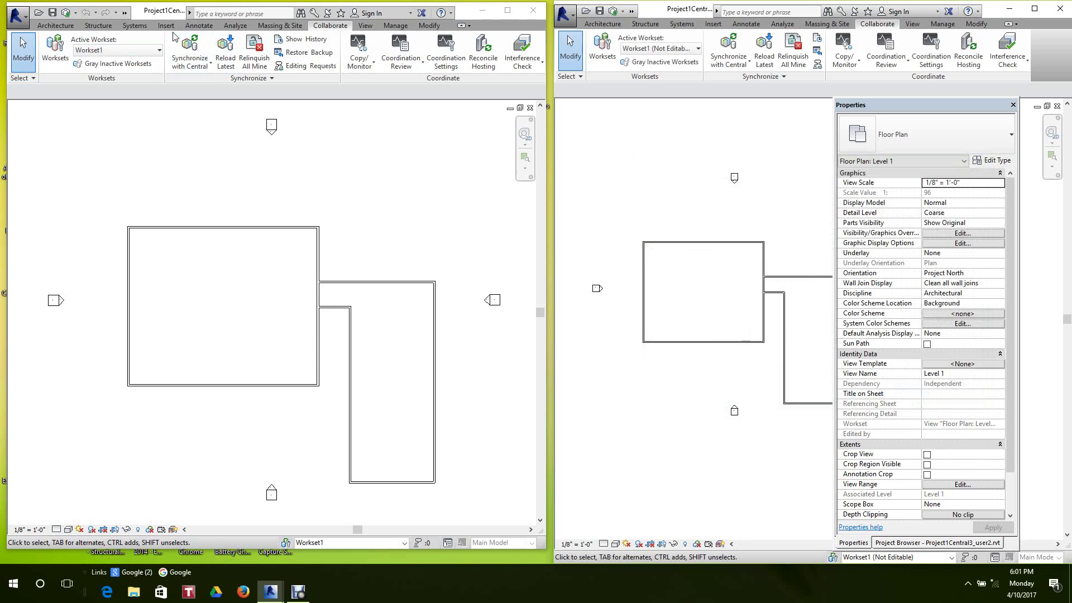
left_click(62, 49)
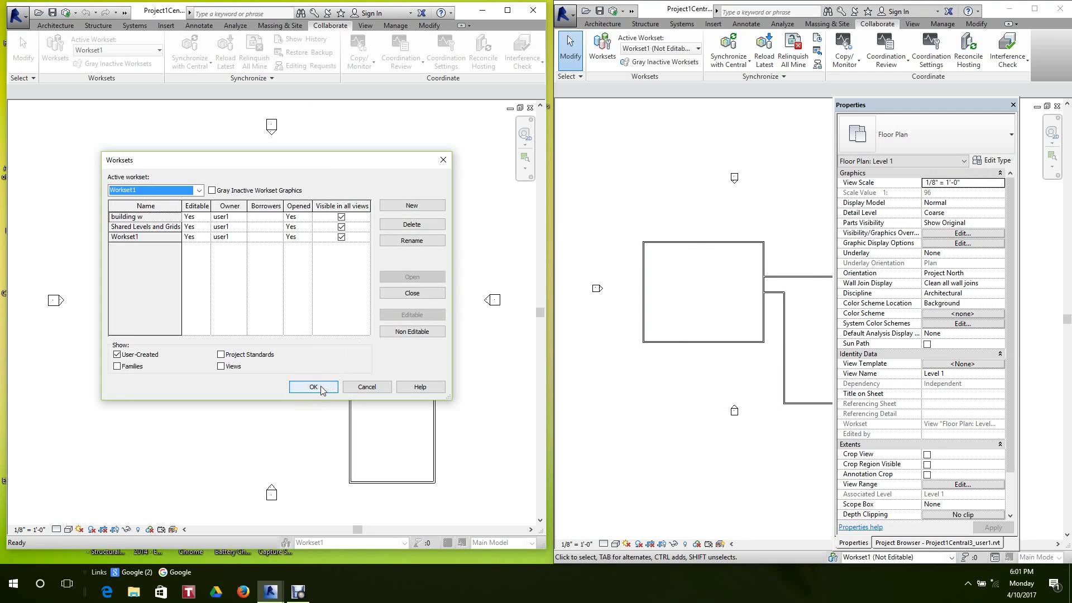
left_click(241, 241)
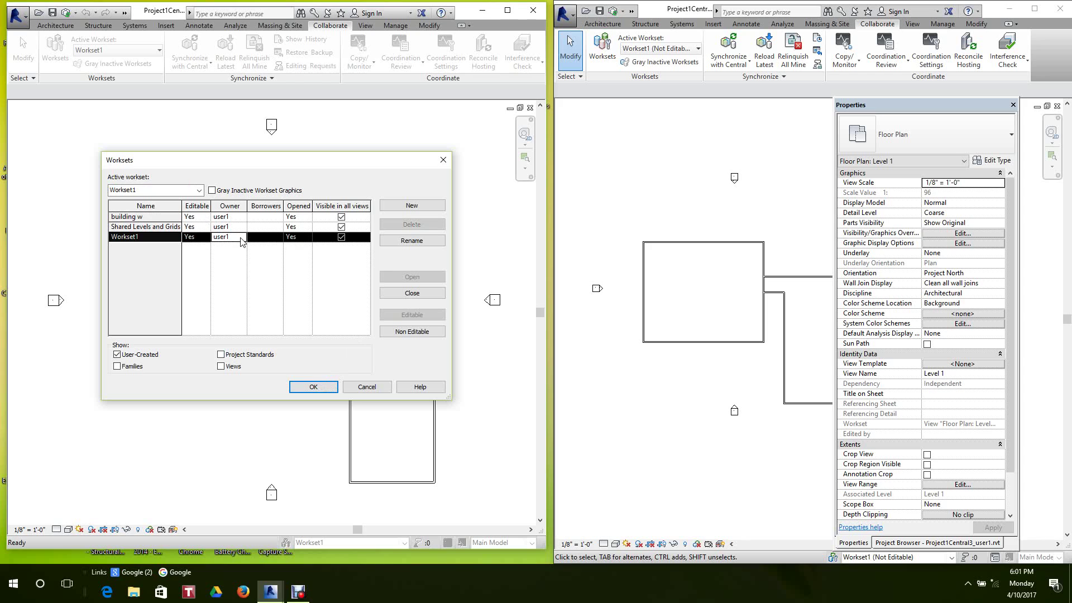
left_click(207, 239)
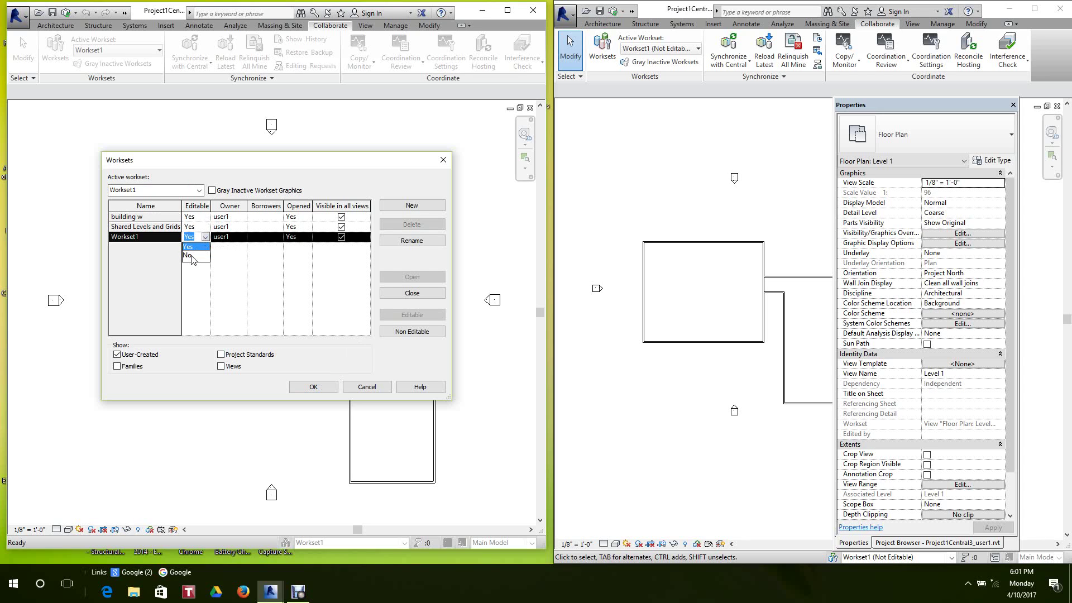
left_click(190, 256)
left_click(196, 226)
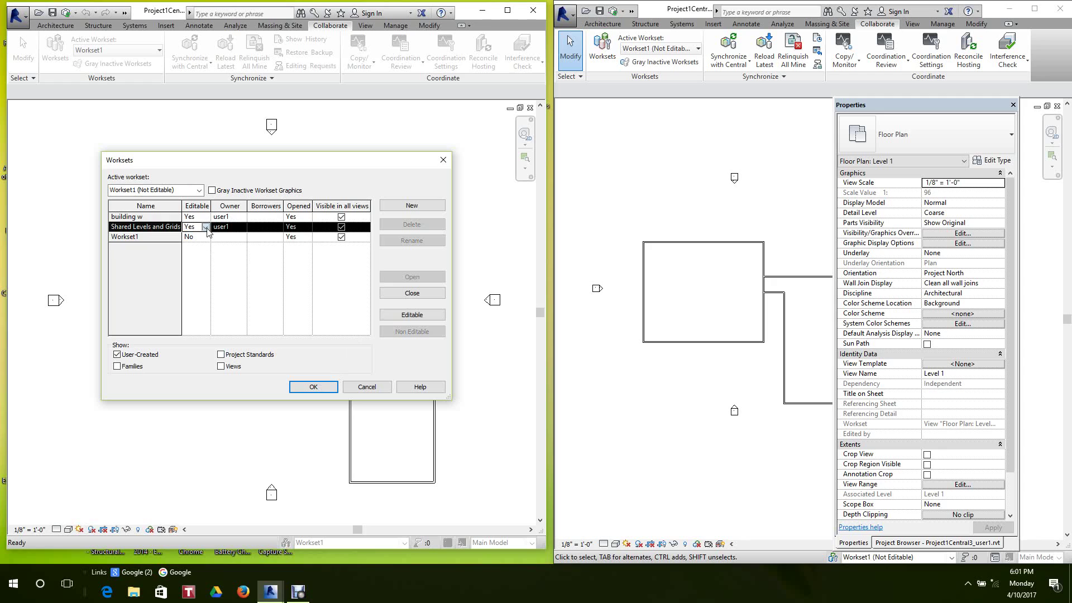
left_click(206, 227)
left_click(194, 246)
left_click(314, 387)
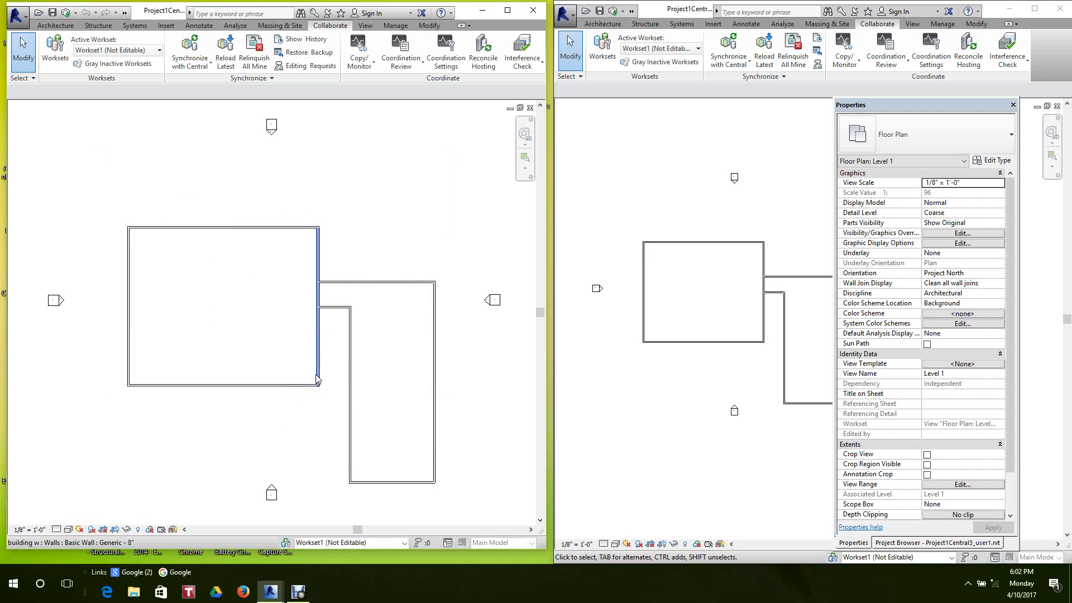
Recheck the editable status and owner of each workset in both the user1 and user2 sessions.
left_click(317, 379)
key("Escape")
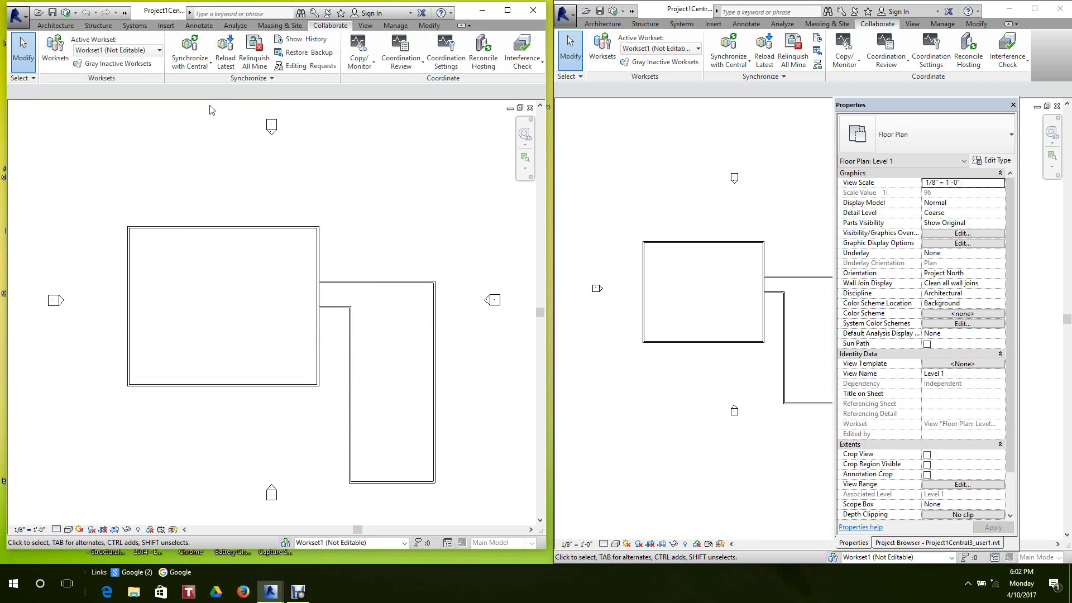
left_click(55, 50)
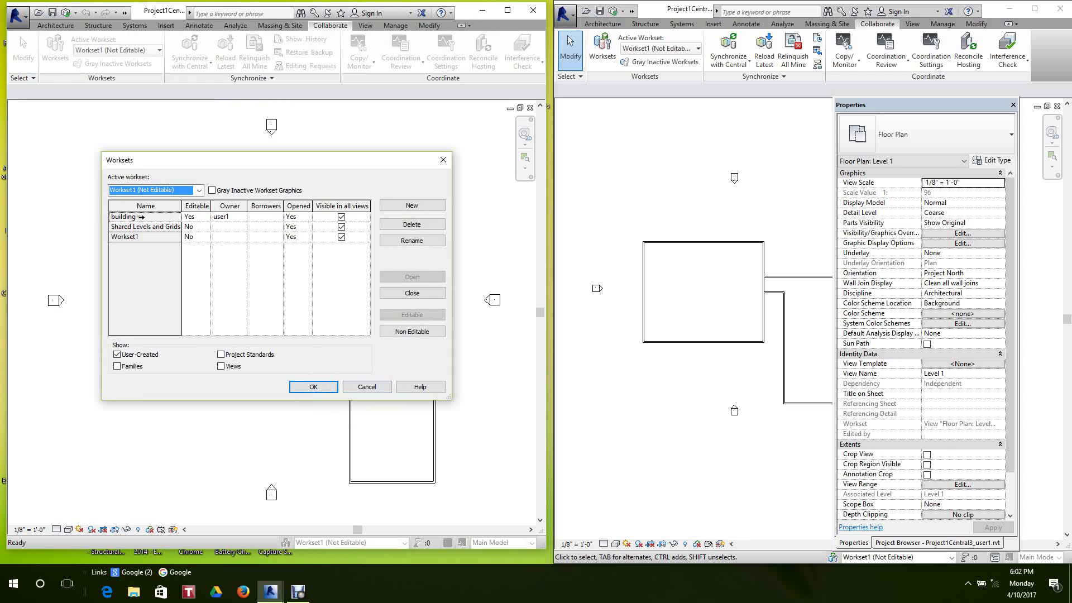
left_click(318, 392)
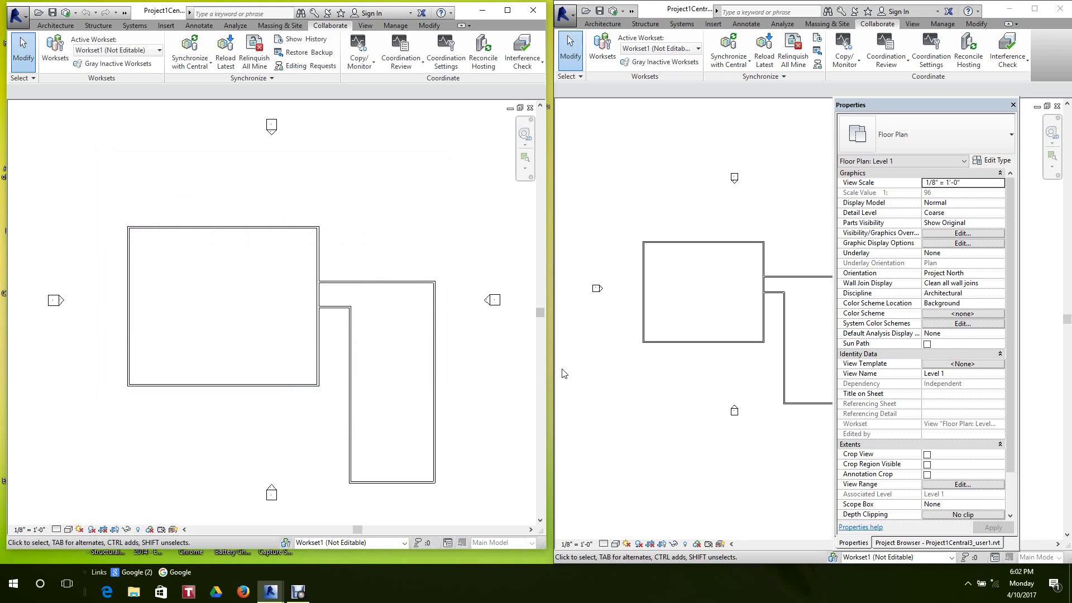
scroll(641, 379, "up", 5)
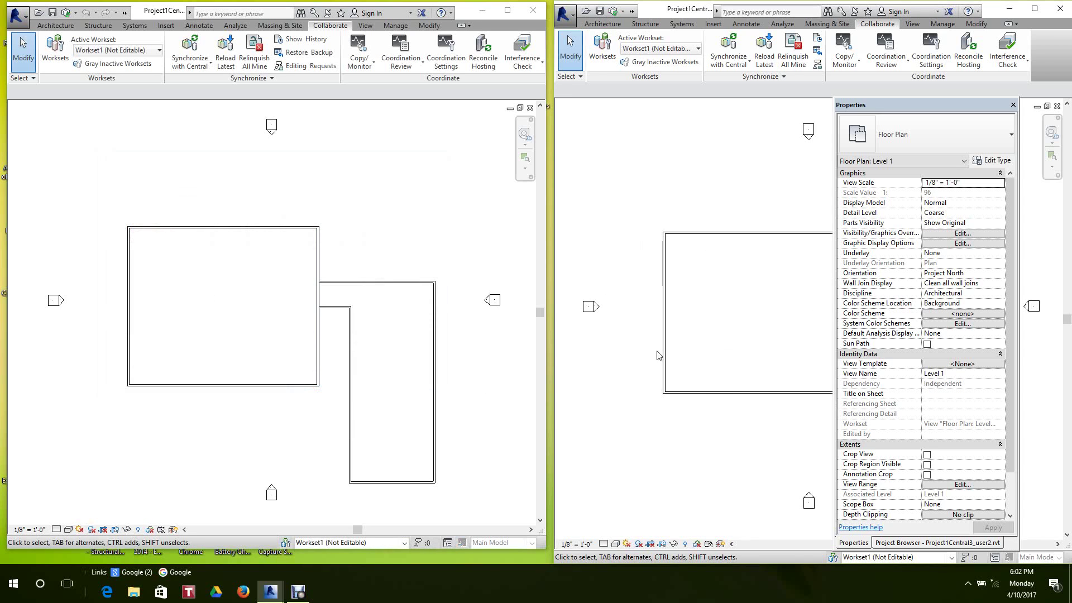
left_click(612, 53)
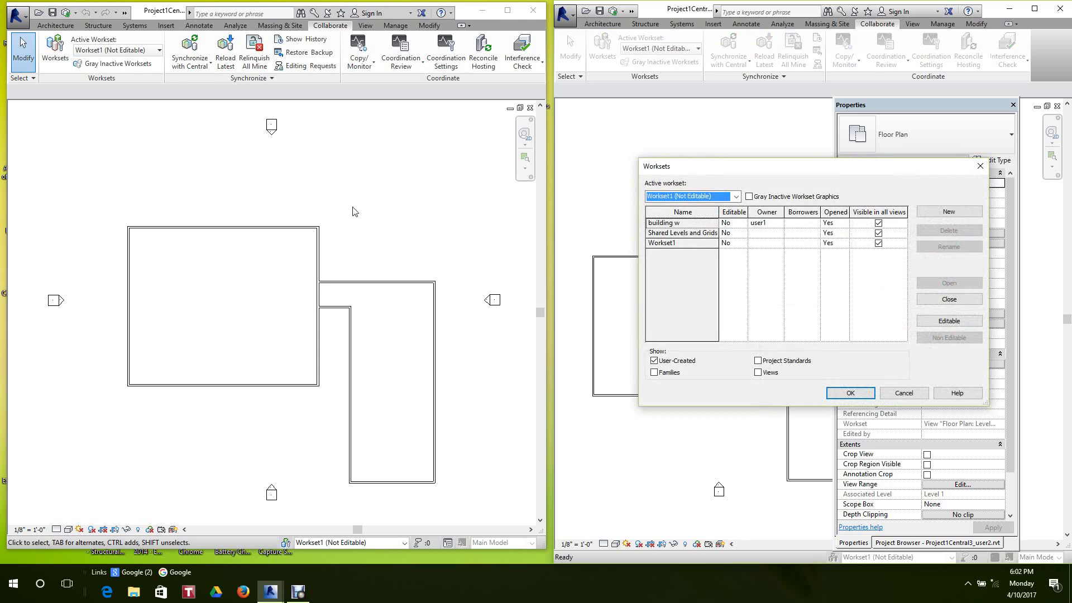
Synchronize the user1 session with the central model Project1Central3.rvt and save its local file.
left_click(394, 220)
scroll(394, 221, "down", 3)
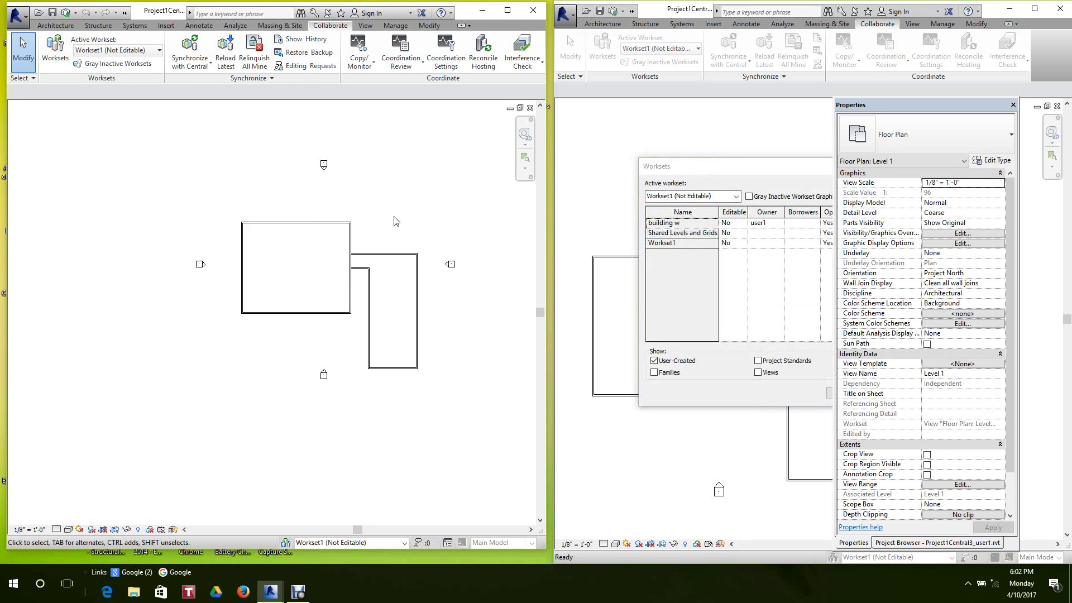
scroll(394, 220, "up", 3)
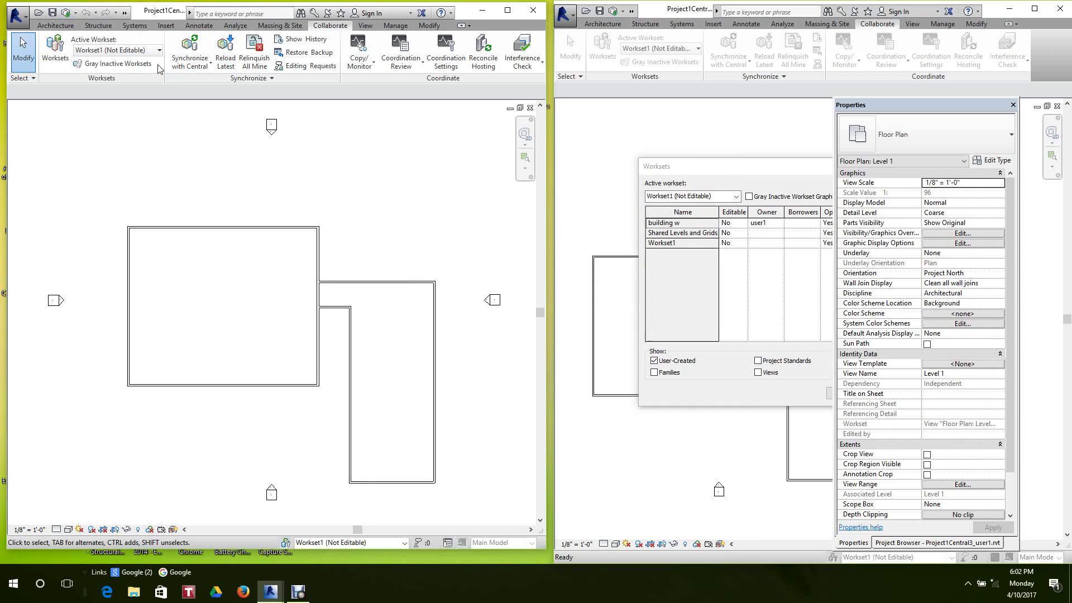
left_click(188, 51)
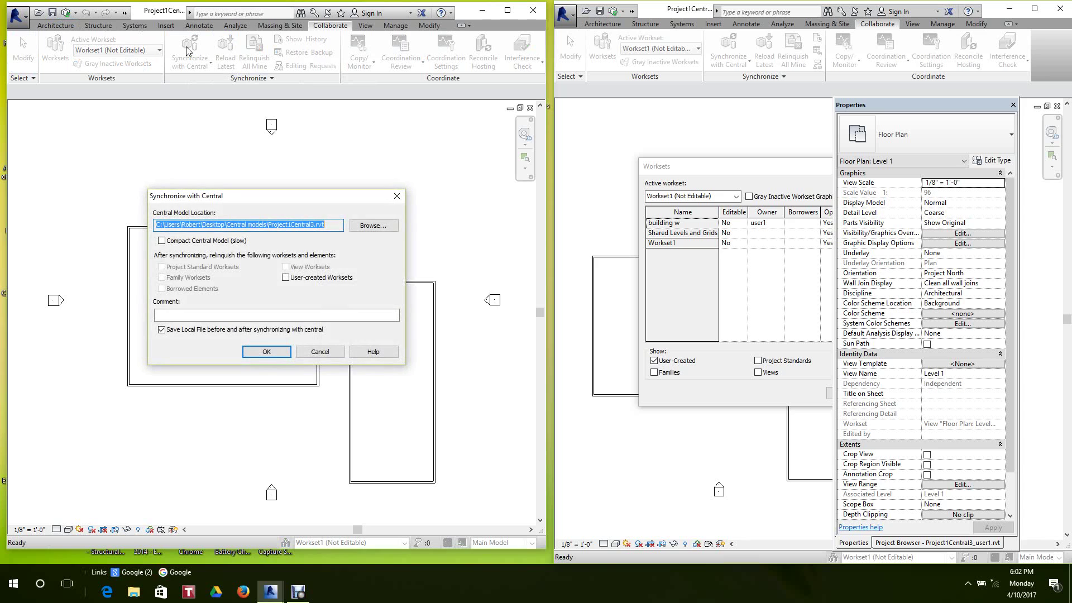
left_click(266, 352)
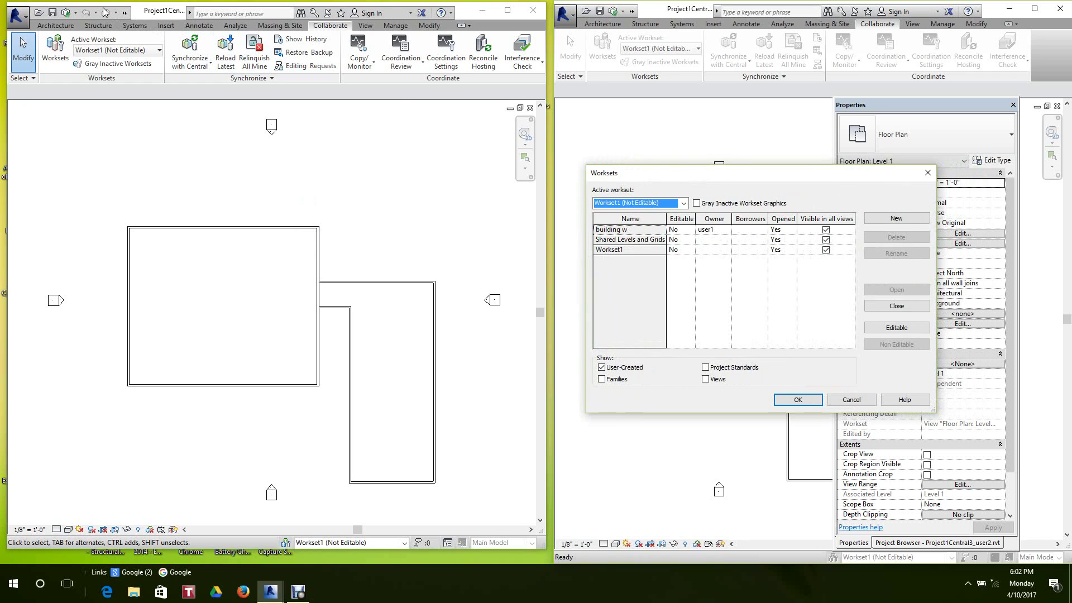
left_click(53, 13)
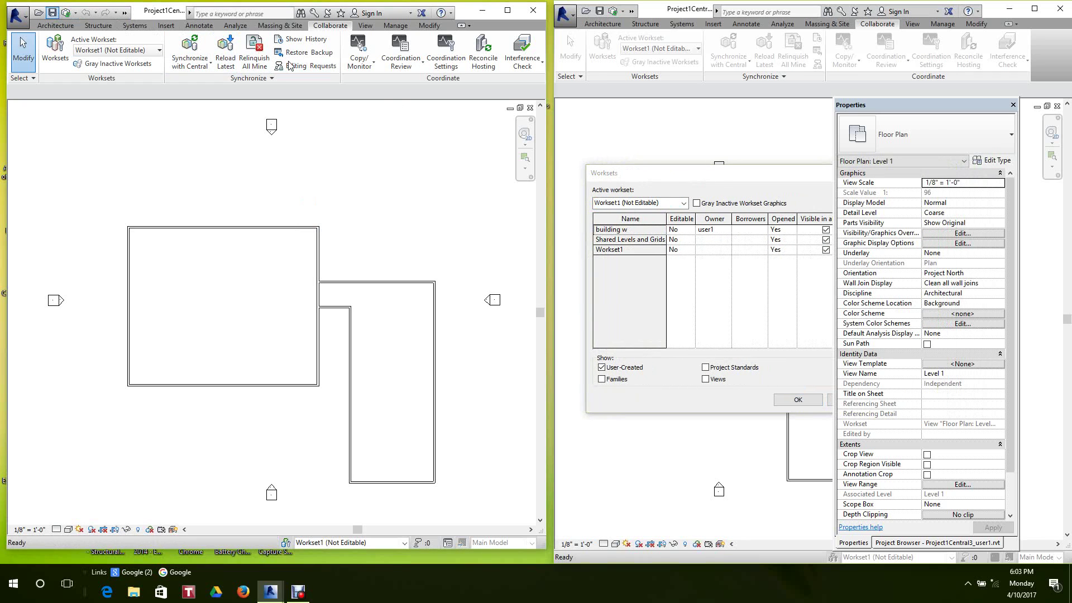
Leave the worksets list in the user2 session and fit the whole building into its Level 1 plan view.
left_click(798, 400)
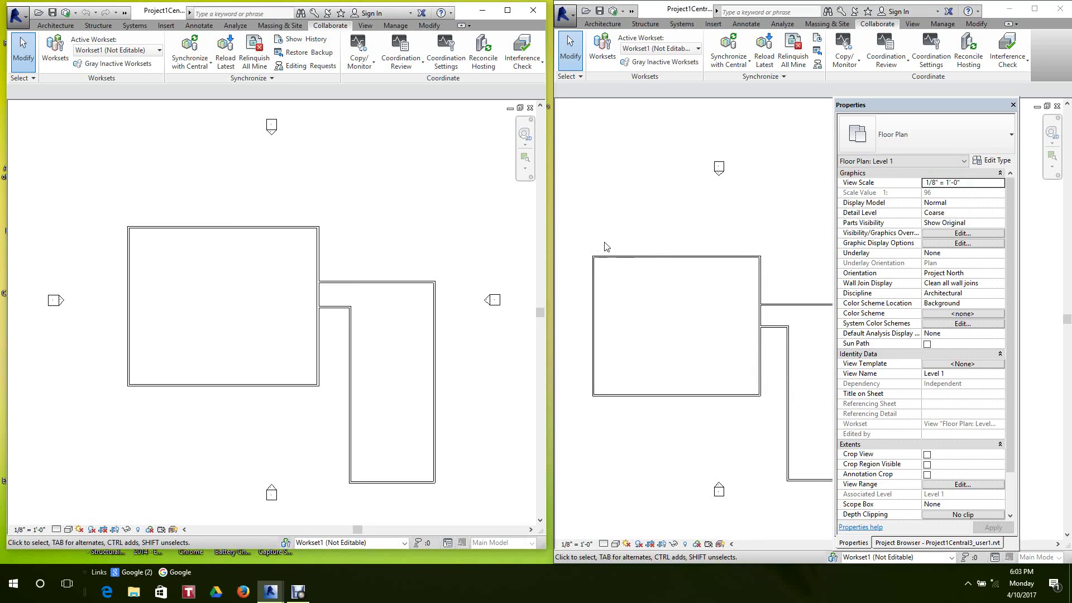
scroll(624, 238, "down", 2)
scroll(686, 246, "up", 4)
middle_click_drag(623, 234, 585, 237)
scroll(687, 245, "up", 1)
scroll(676, 252, "down", 3)
middle_click_drag(676, 252, 661, 252)
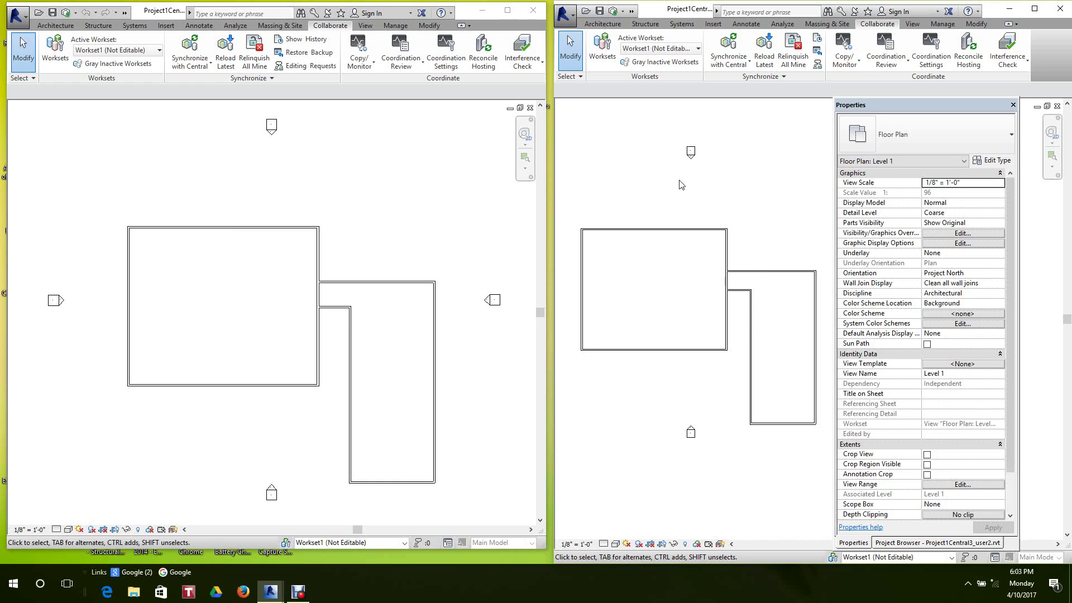
left_click(698, 49)
left_click(699, 49)
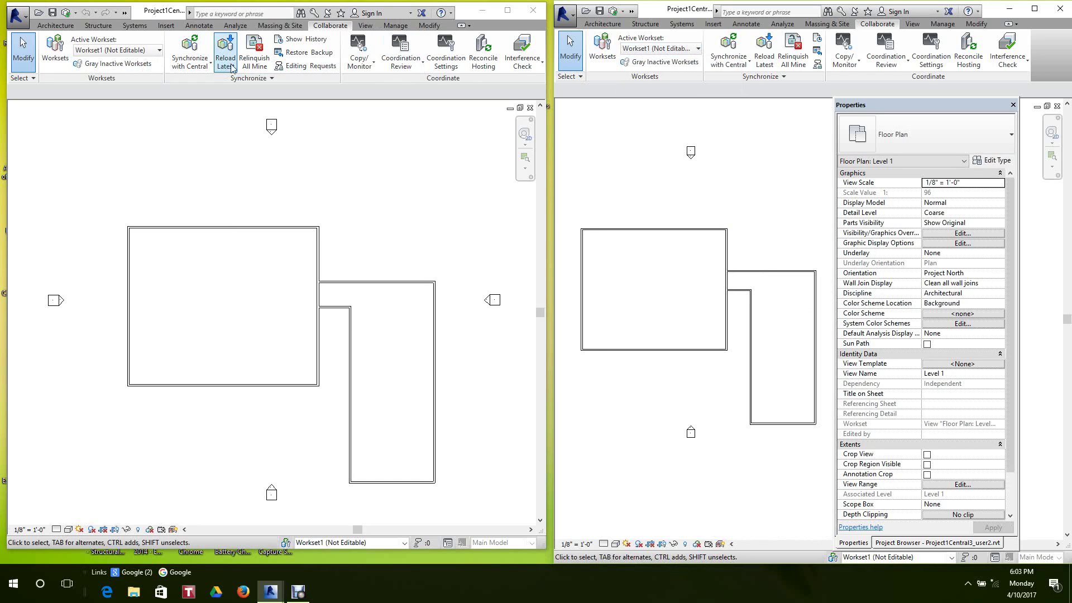
Relinquish everything owned by user1 and check the worksets' owner and editable status, leaving the list without changes.
left_click(257, 64)
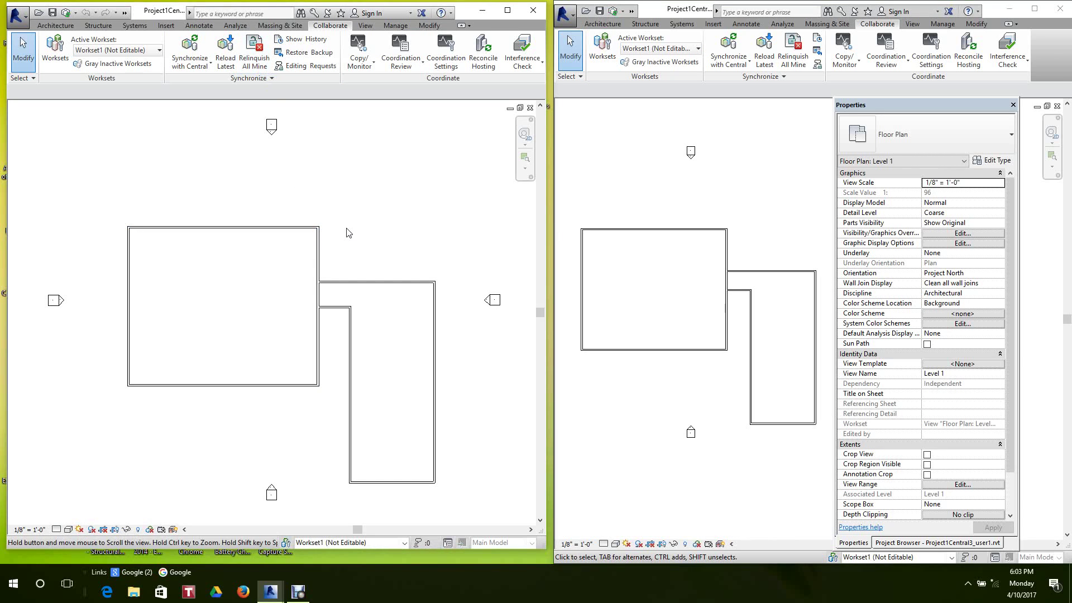
left_click(55, 49)
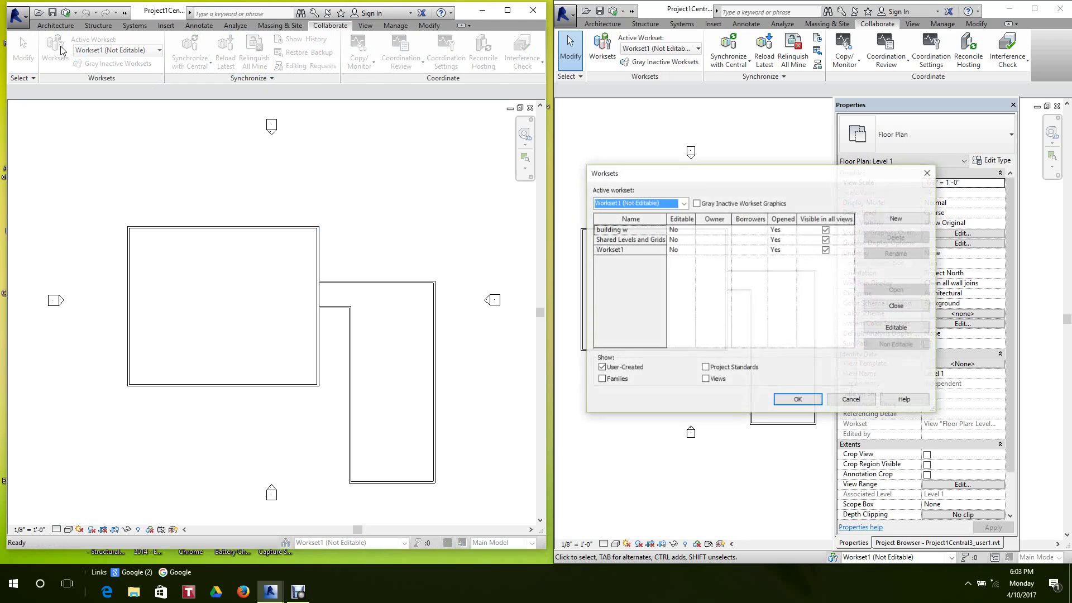
left_click_drag(721, 184, 293, 148)
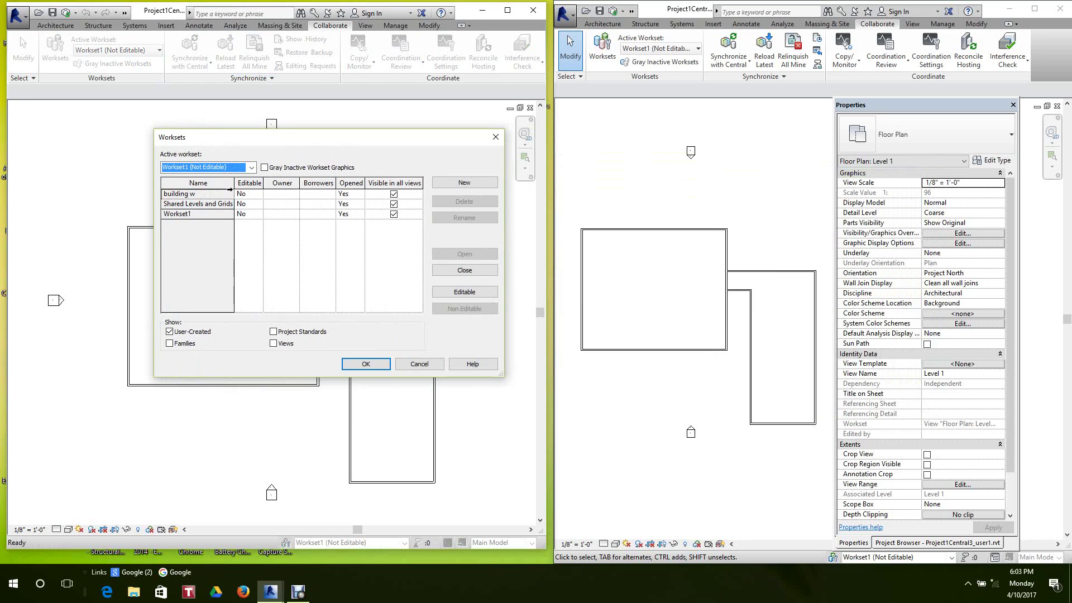
left_click(419, 364)
Review the active workset choices and their editable status in the user2 session, without switching to another workset.
left_click(628, 204)
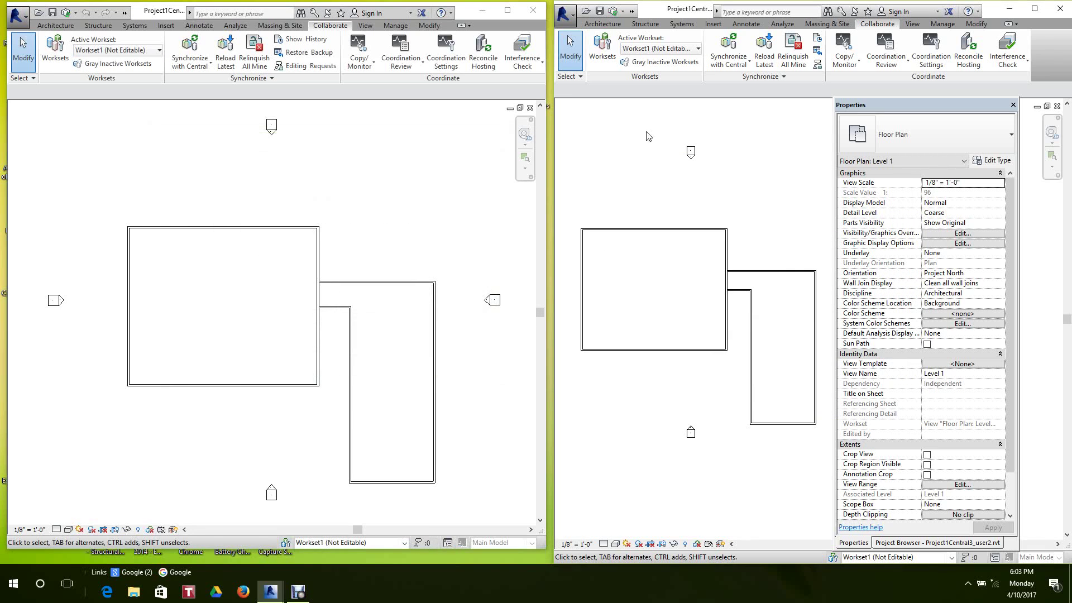
left_click(698, 52)
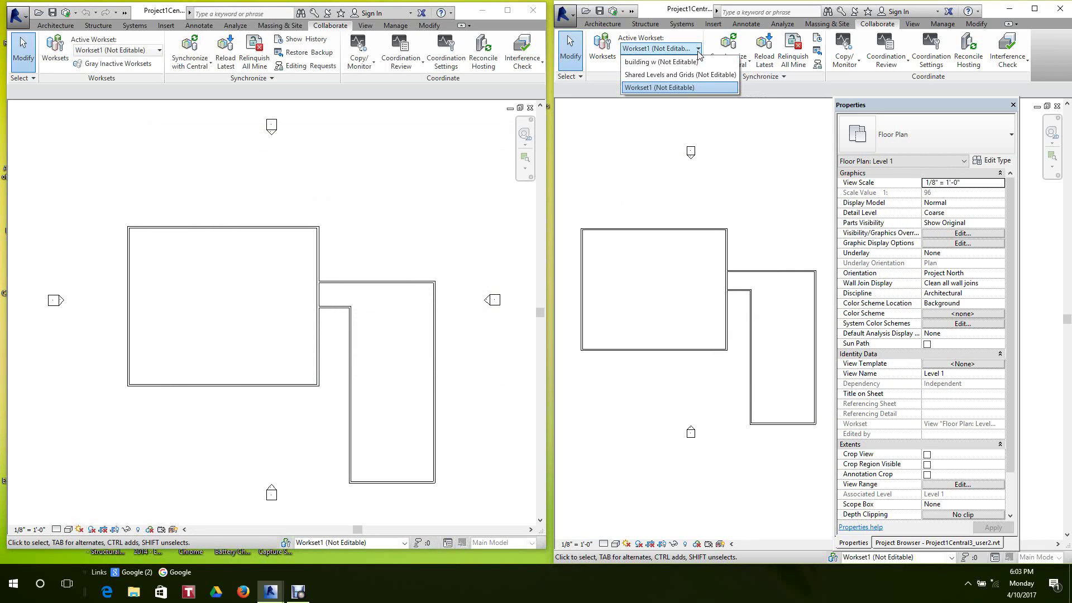
left_click(698, 52)
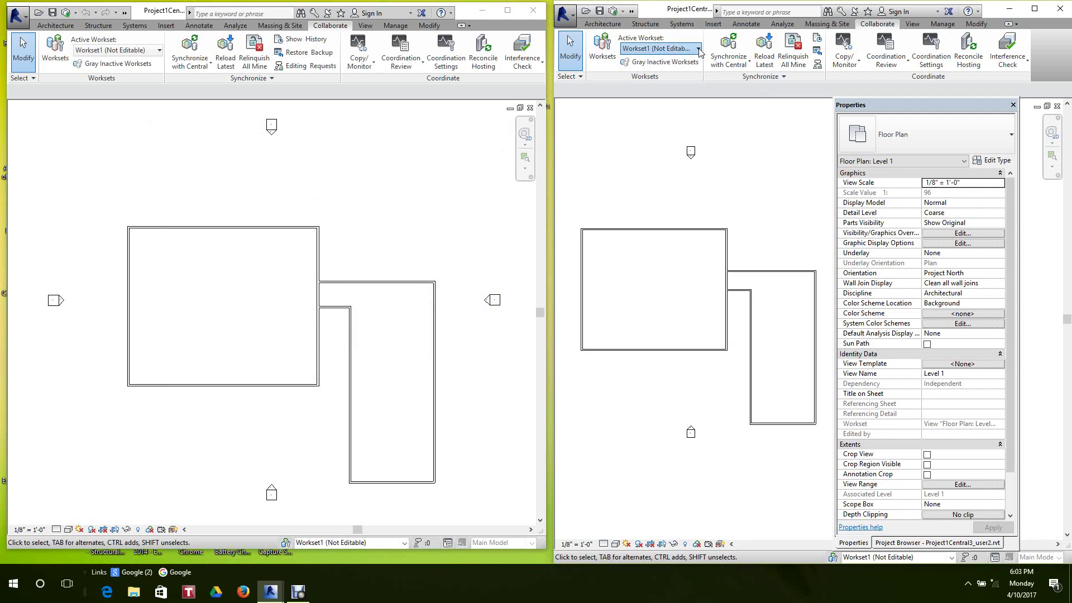
left_click(698, 51)
left_click(699, 51)
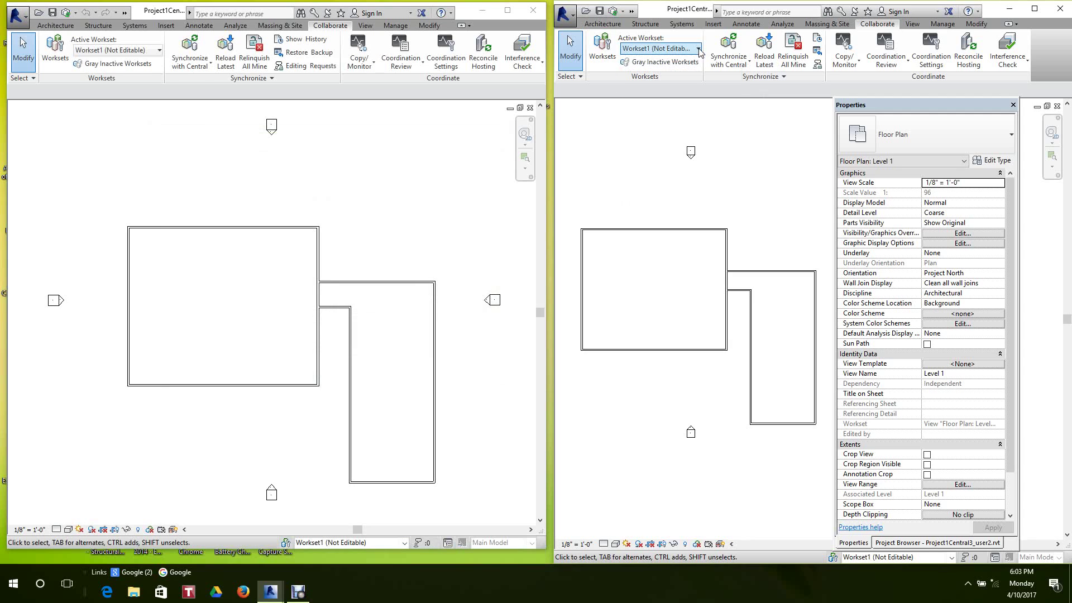
Make Workset1 editable in the user2 session.
left_click(604, 46)
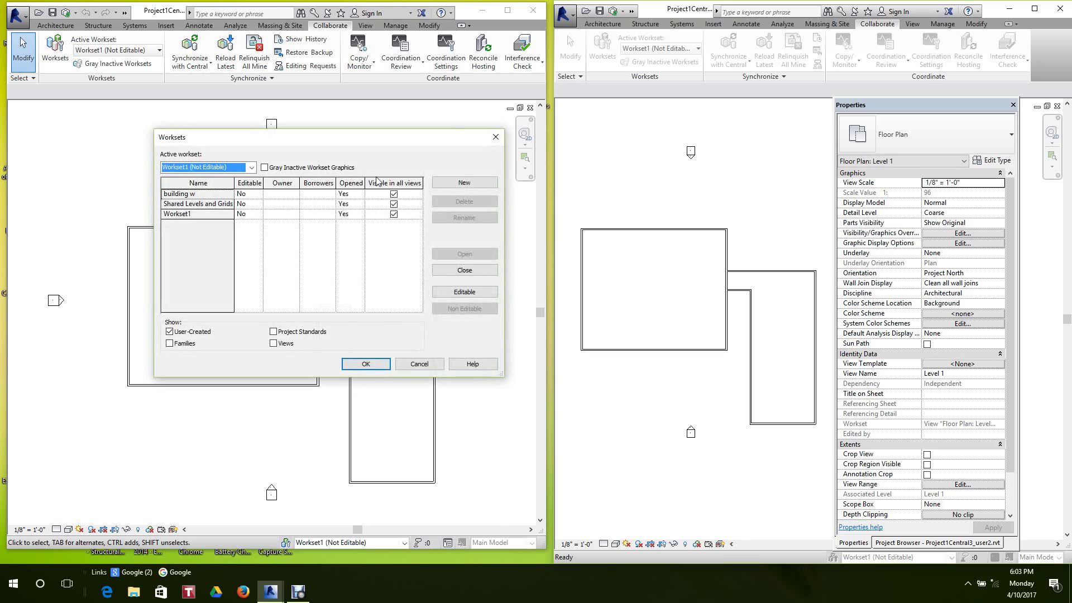
left_click(260, 219)
left_click(260, 220)
left_click(251, 225)
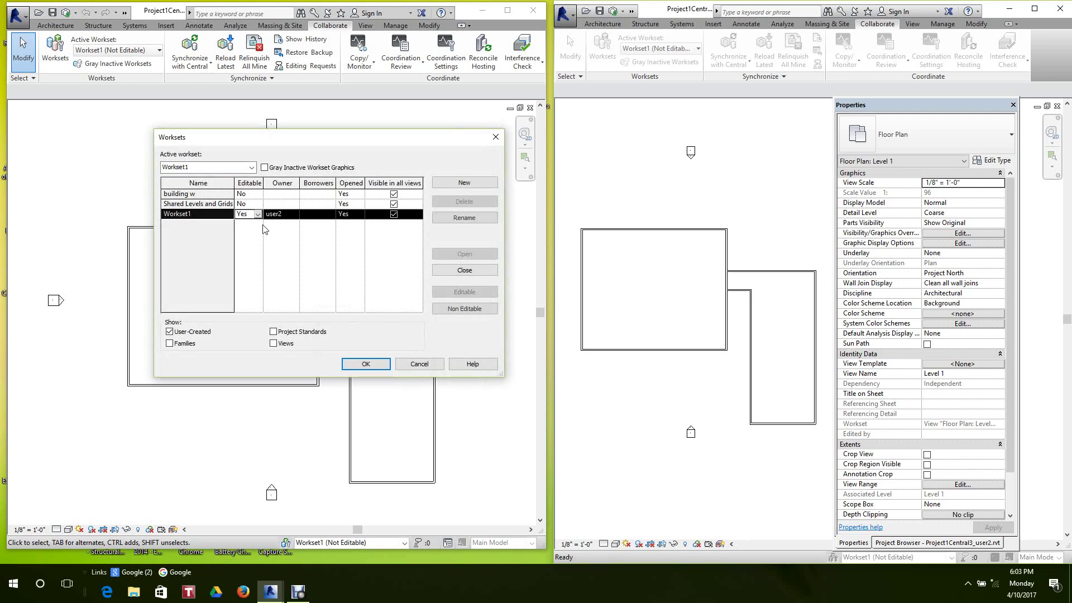
left_click(674, 329)
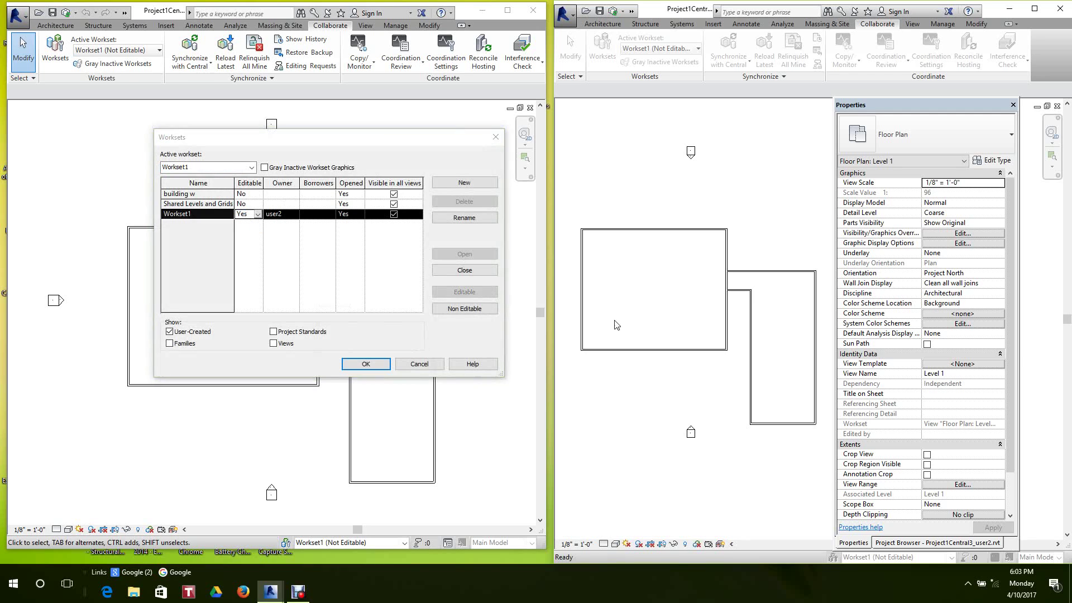
left_click(371, 366)
Assign the five walls of the building's narrow wing to Workset1 in the user2 session and clear the selection.
middle_click_drag(543, 326, 507, 304)
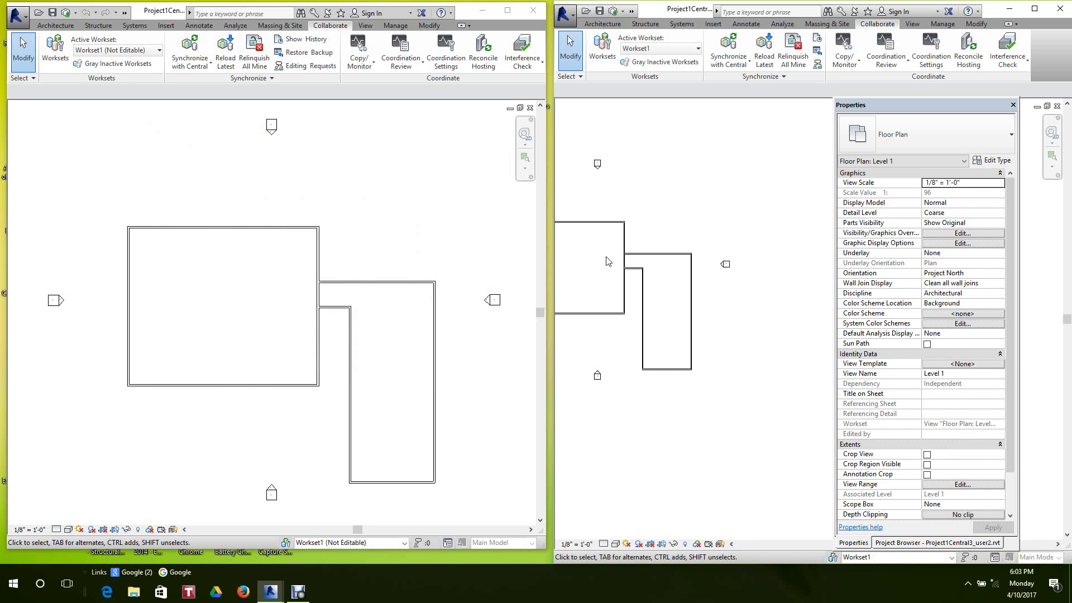
left_click_drag(716, 236, 635, 390)
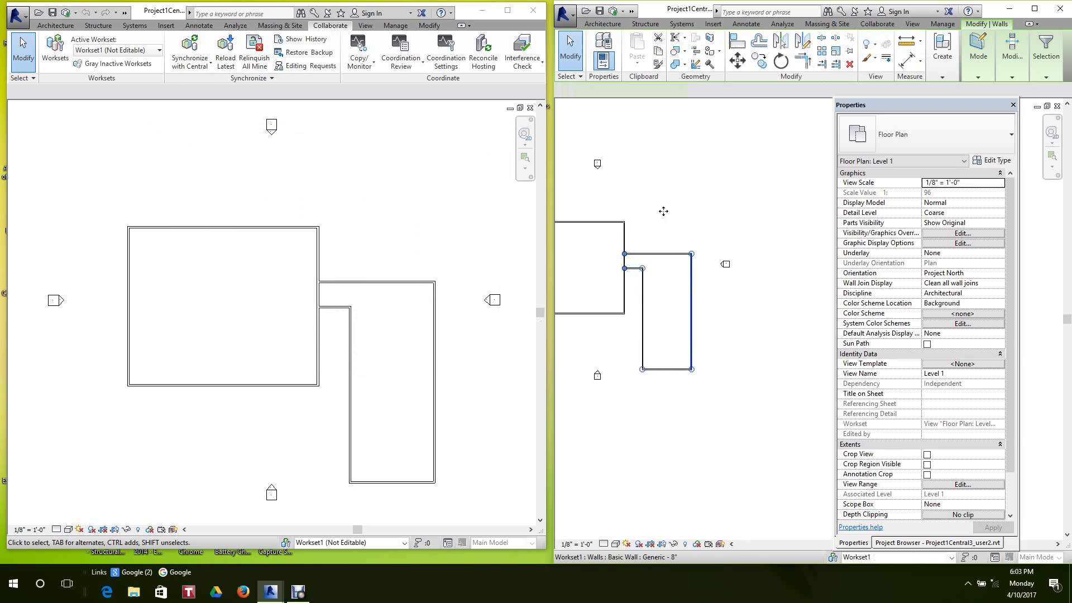
left_click(1013, 416)
left_click(1008, 414)
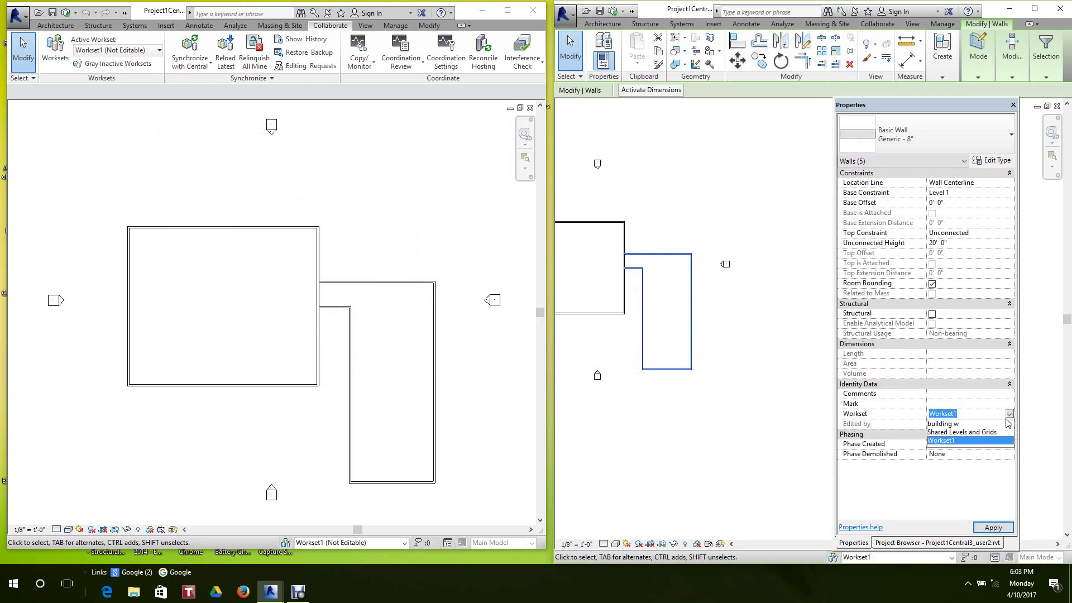
left_click(952, 441)
left_click(993, 528)
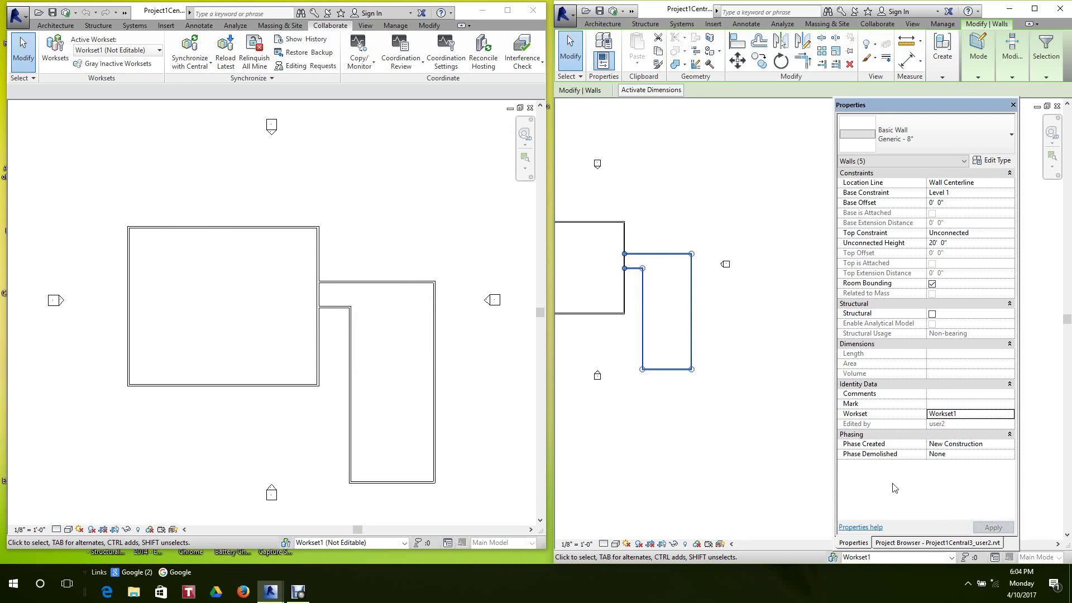
left_click(790, 418)
scroll(765, 395, "down", 2)
scroll(671, 328, "up", 5)
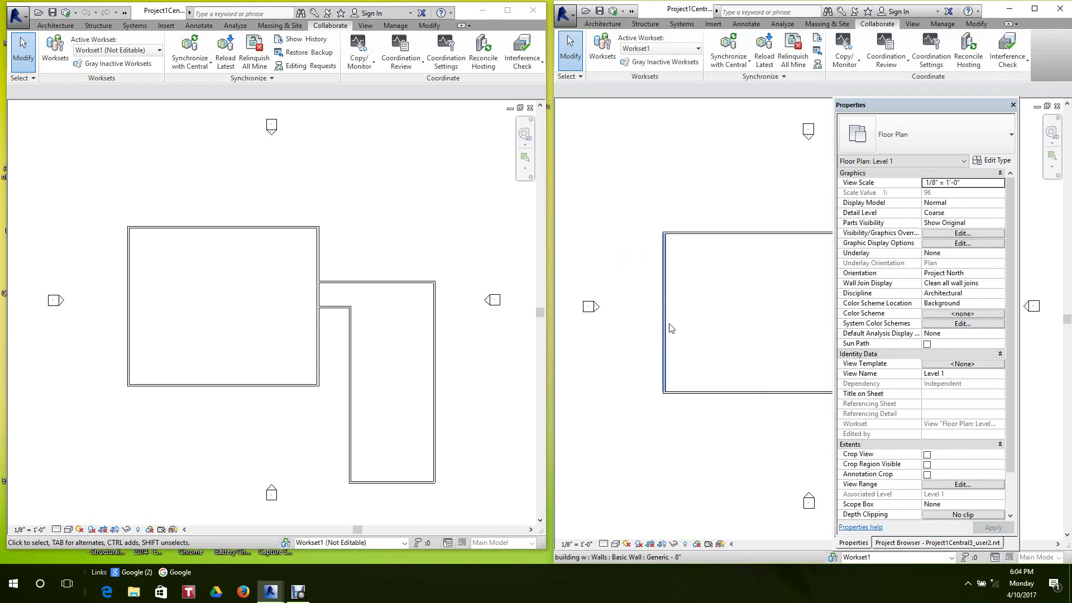
scroll(647, 227, "down", 4)
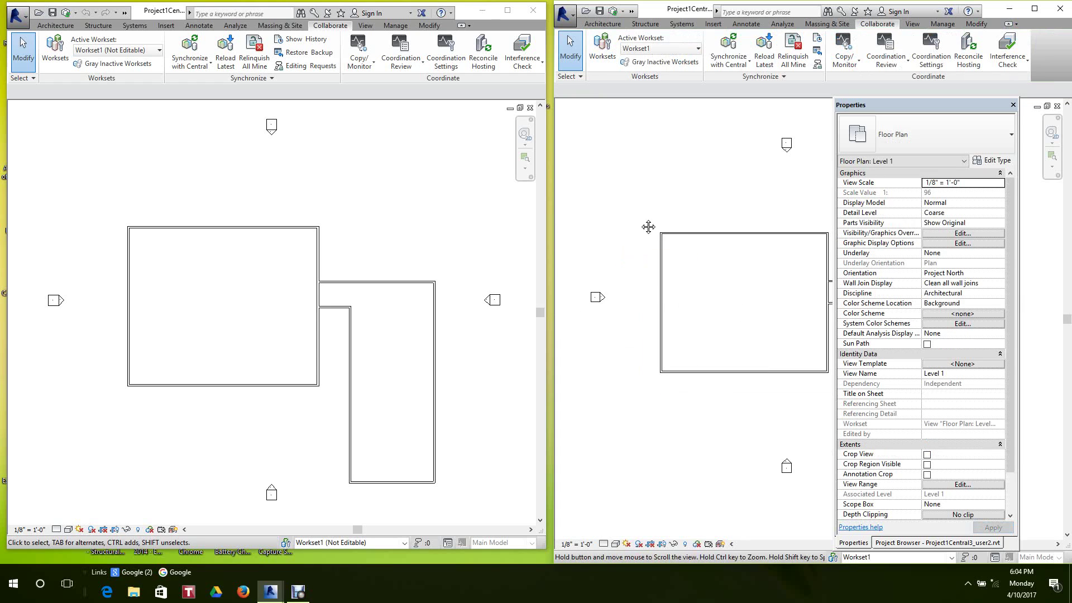
Check the owner and editable status of the worksets in the user2 session, leaving them without changes.
scroll(638, 220, "up", 4)
middle_click_drag(659, 237, 599, 231)
scroll(634, 215, "down", 2)
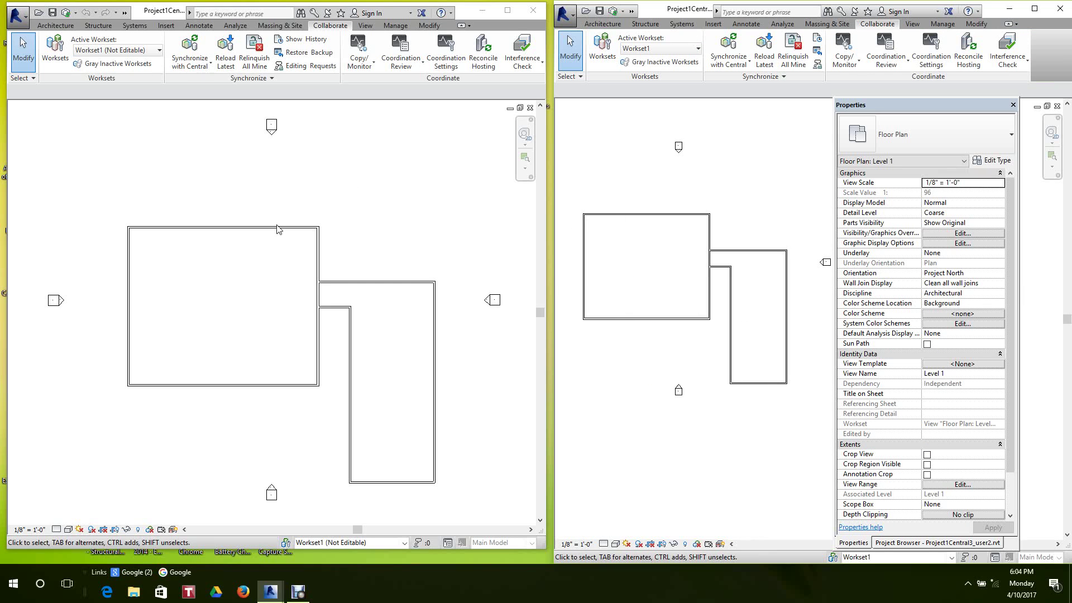
left_click(275, 205)
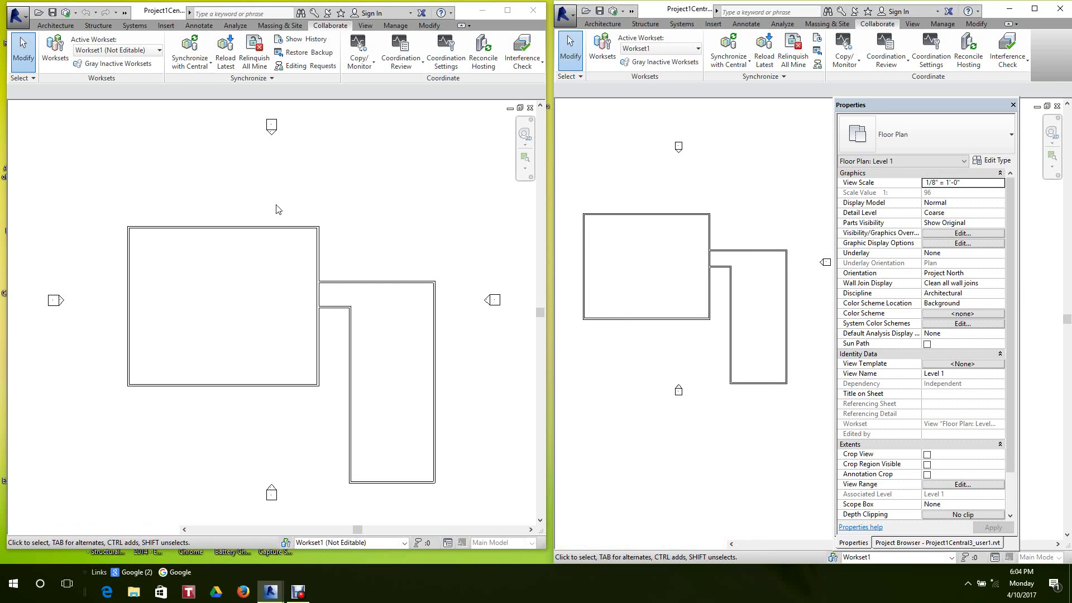
left_click(602, 49)
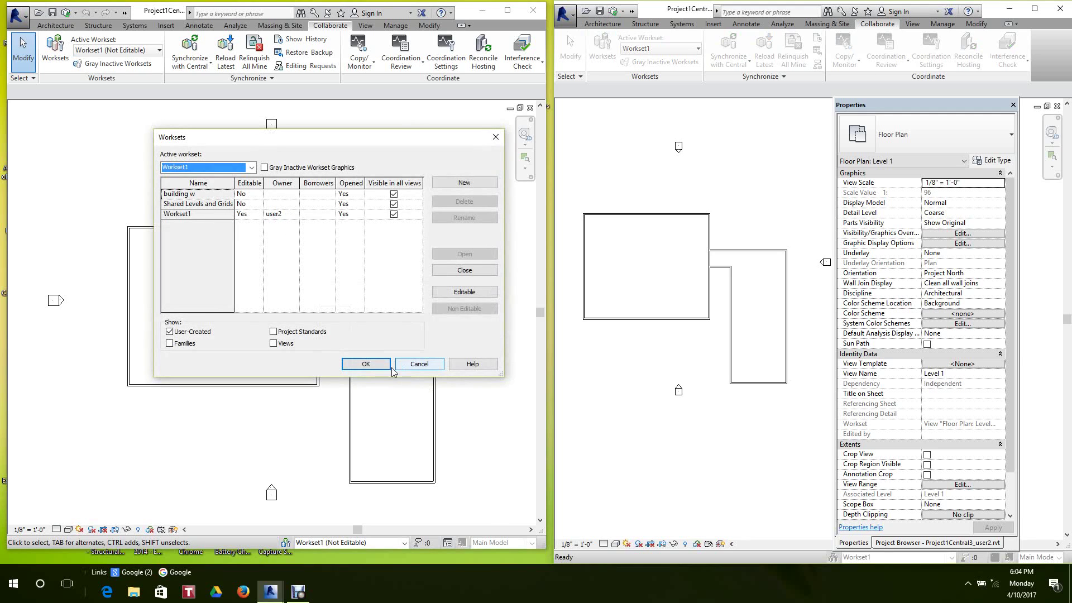
left_click(364, 364)
Make the "building w" workset editable in the user1 session.
left_click(324, 205)
scroll(323, 205, "down", 3)
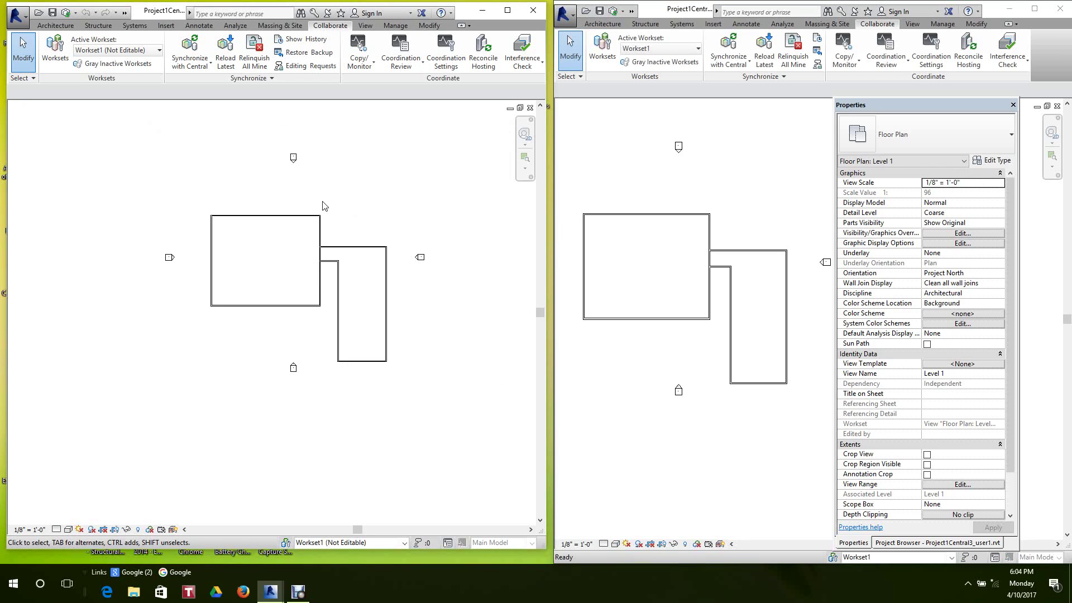
scroll(322, 205, "up", 3)
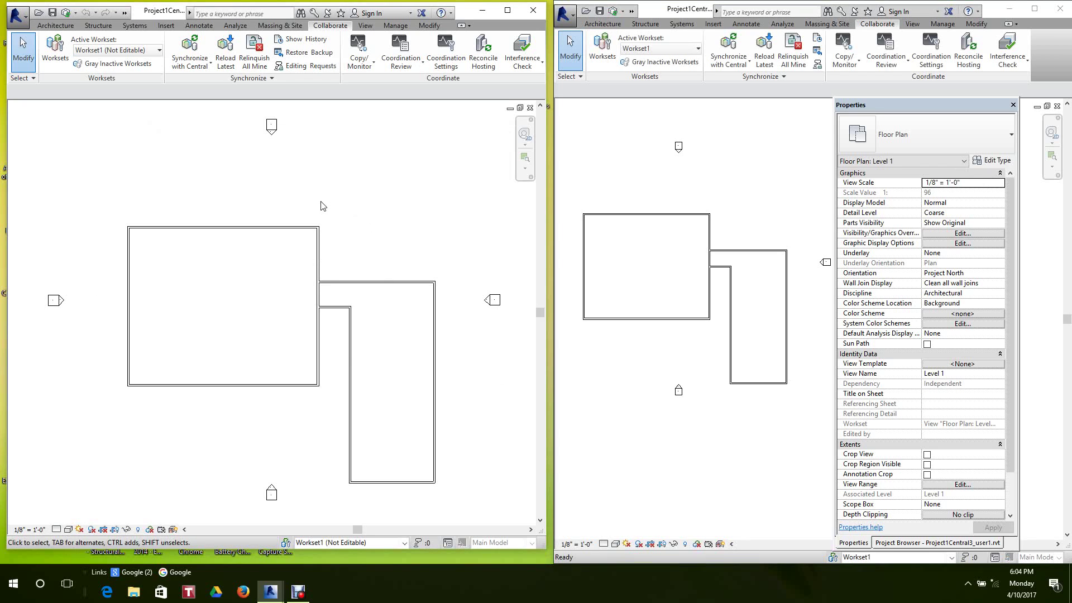
left_click(62, 50)
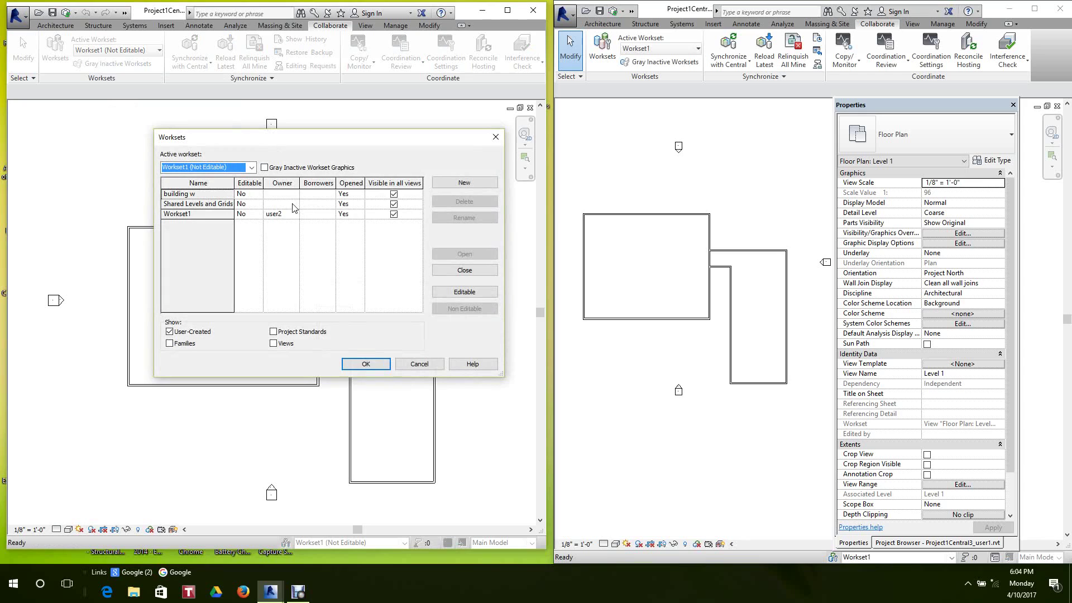
left_click(258, 196)
left_click(248, 204)
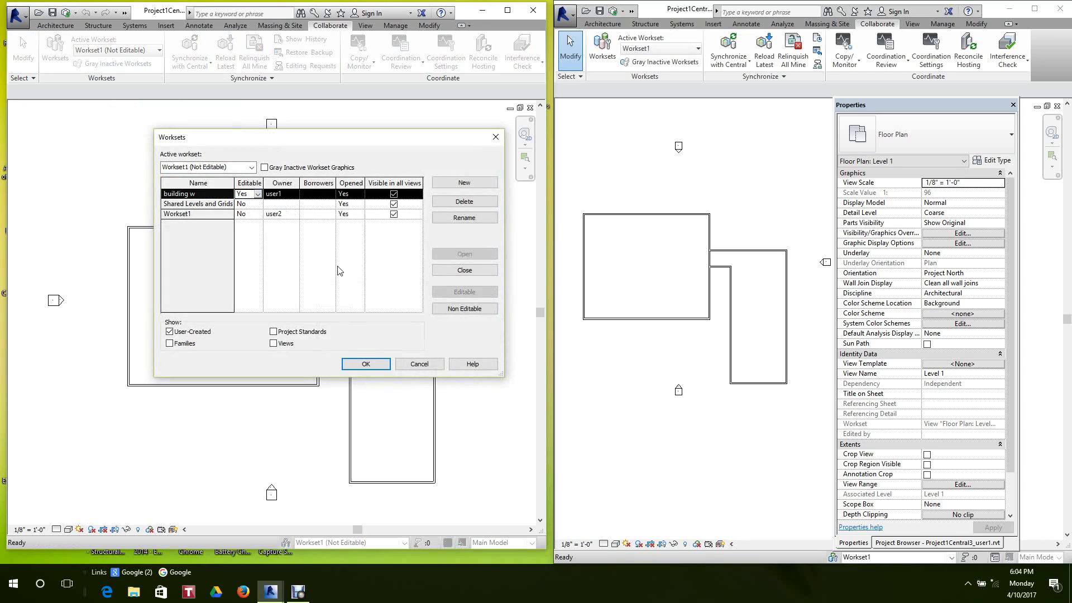
left_click(367, 365)
Place two Single-Flush 36" x 84" doors in the large rectangle's upper wall in the user1 session, about 28'-6" apart.
scroll(340, 251, "up", 5)
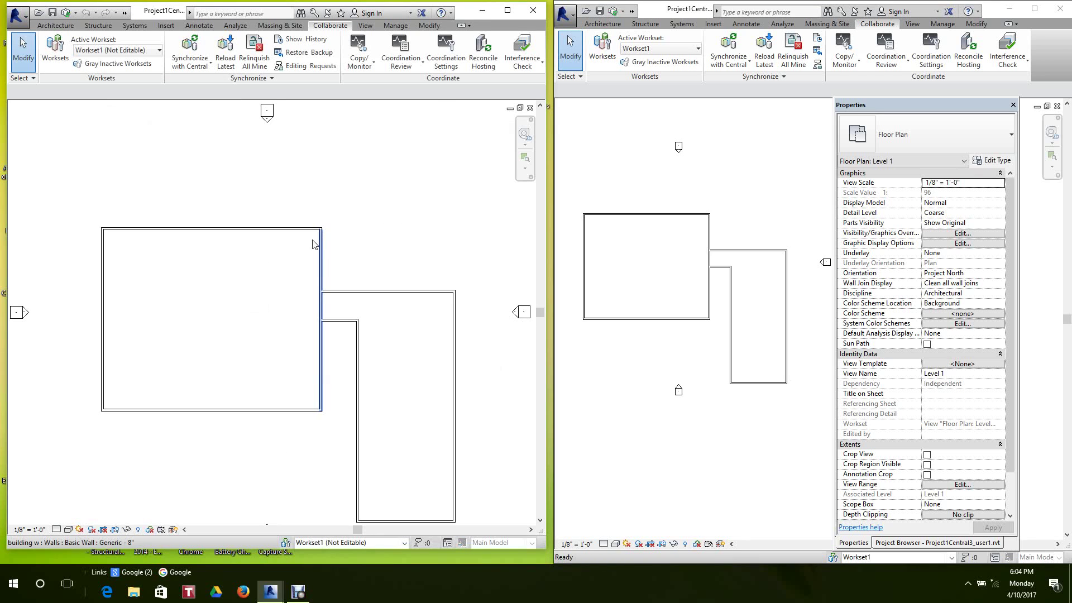
scroll(285, 253, "down", 2)
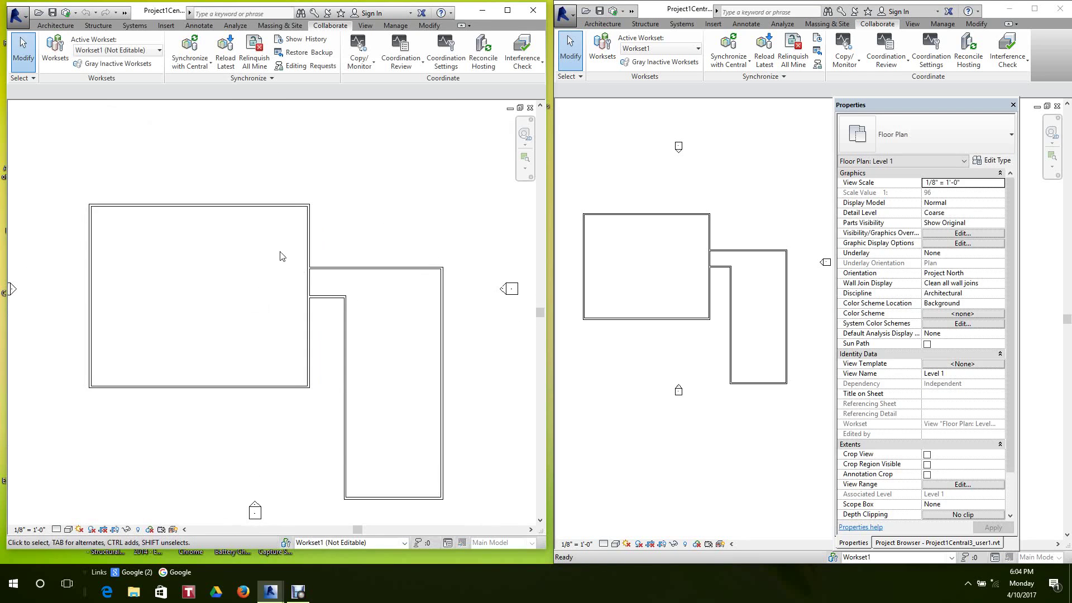
middle_click_drag(221, 168, 222, 178)
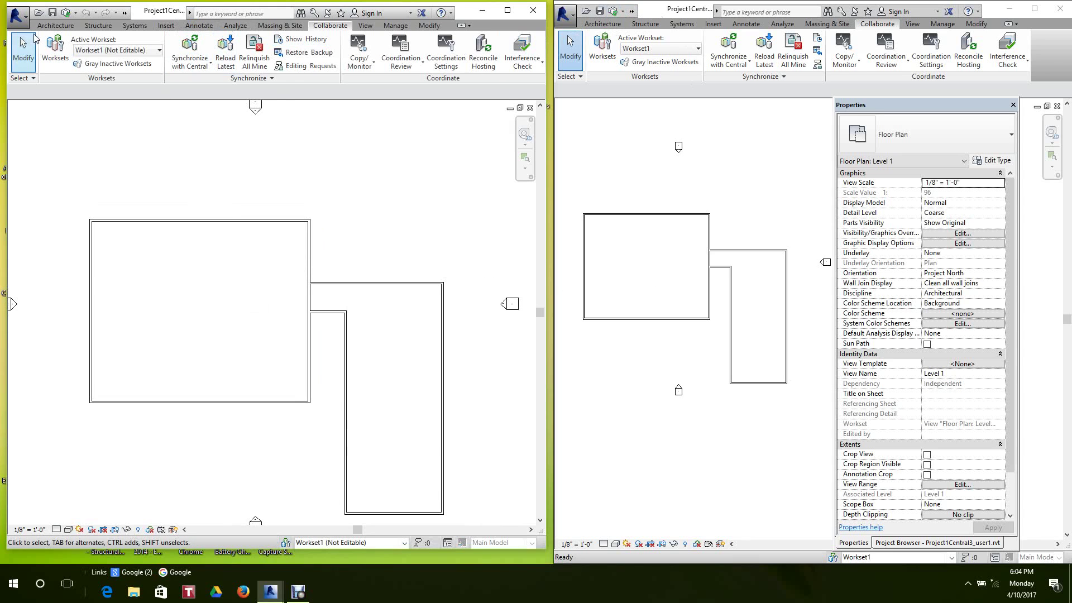
left_click(52, 27)
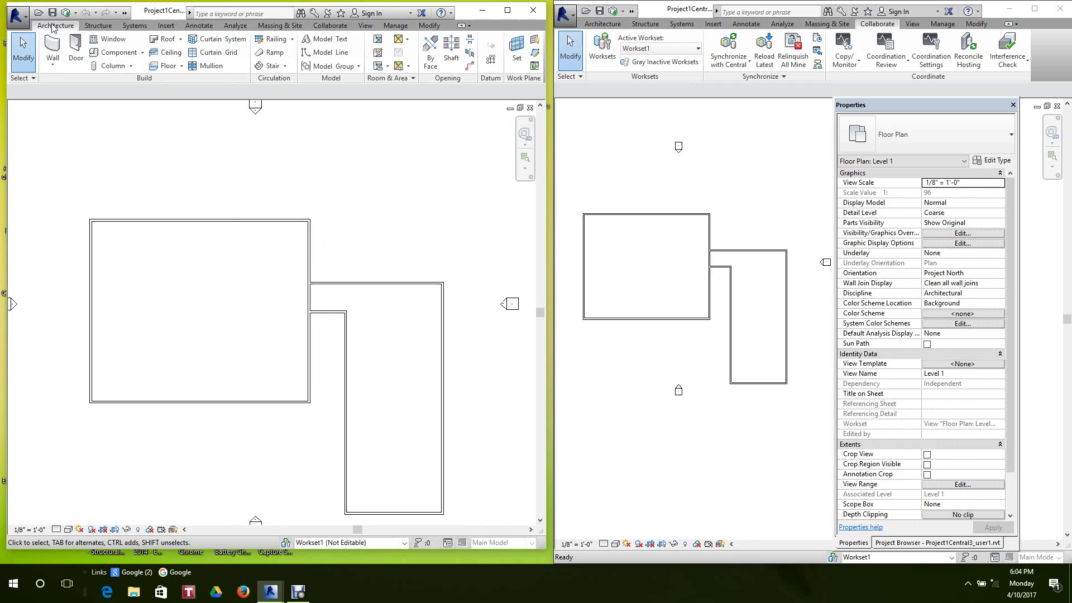
left_click(79, 49)
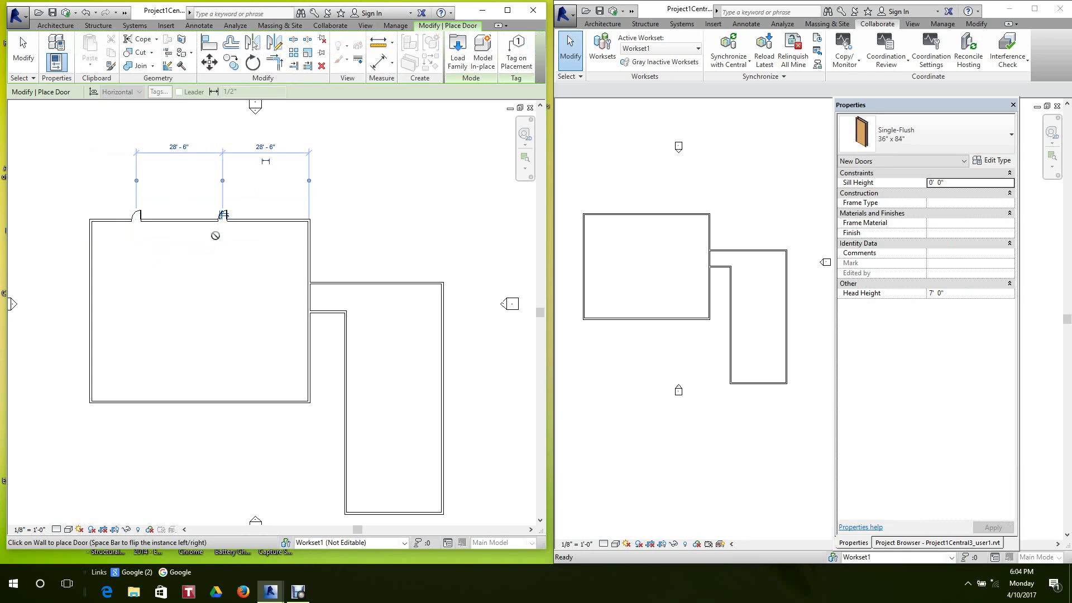
scroll(220, 231, "down", 1)
right_click(324, 188)
left_click(347, 194)
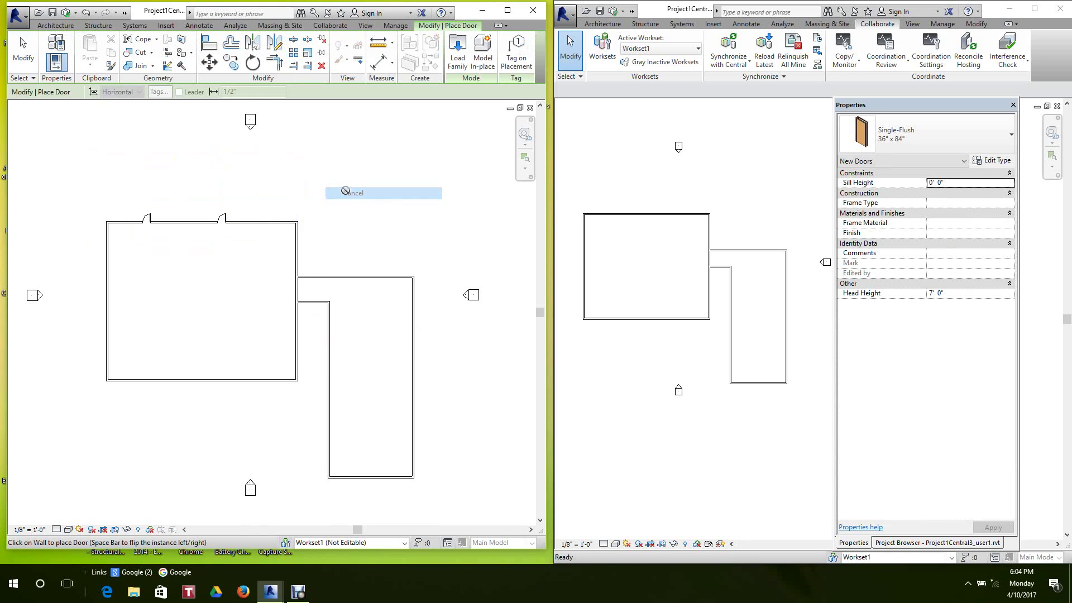
scroll(347, 188, "down", 2)
scroll(326, 192, "up", 2)
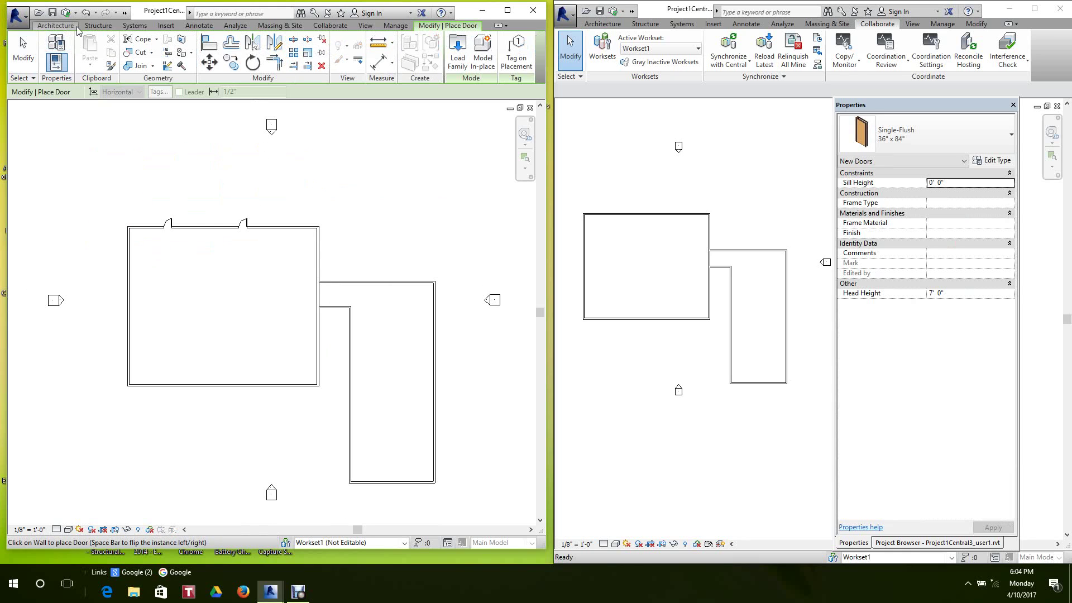
Synchronize the user1 session with the central model, adding the comment "placed door" and keeping the user-created worksets.
left_click(66, 13)
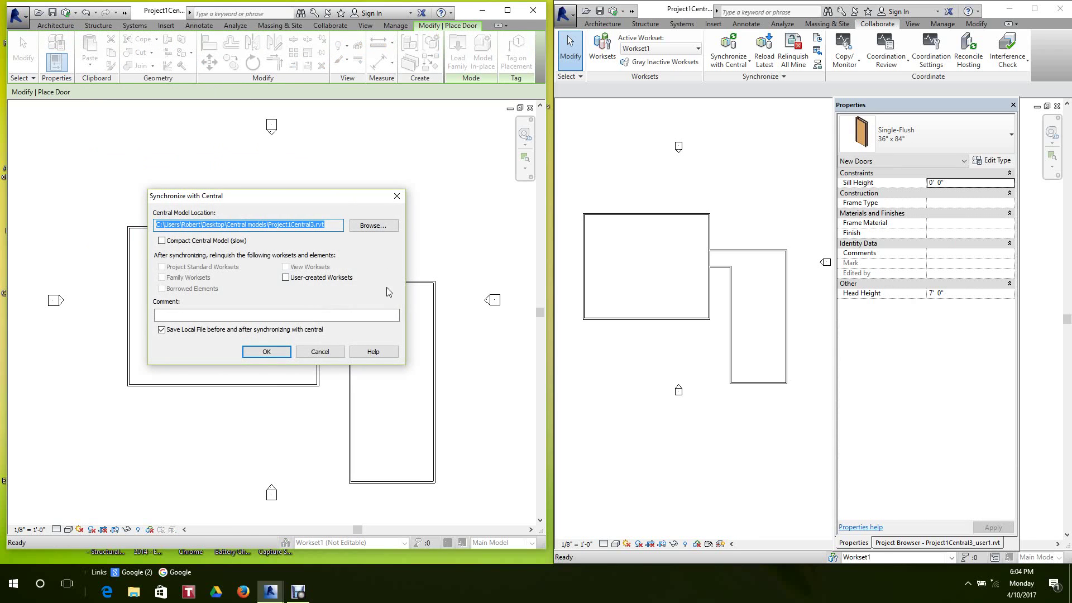
left_click(217, 316)
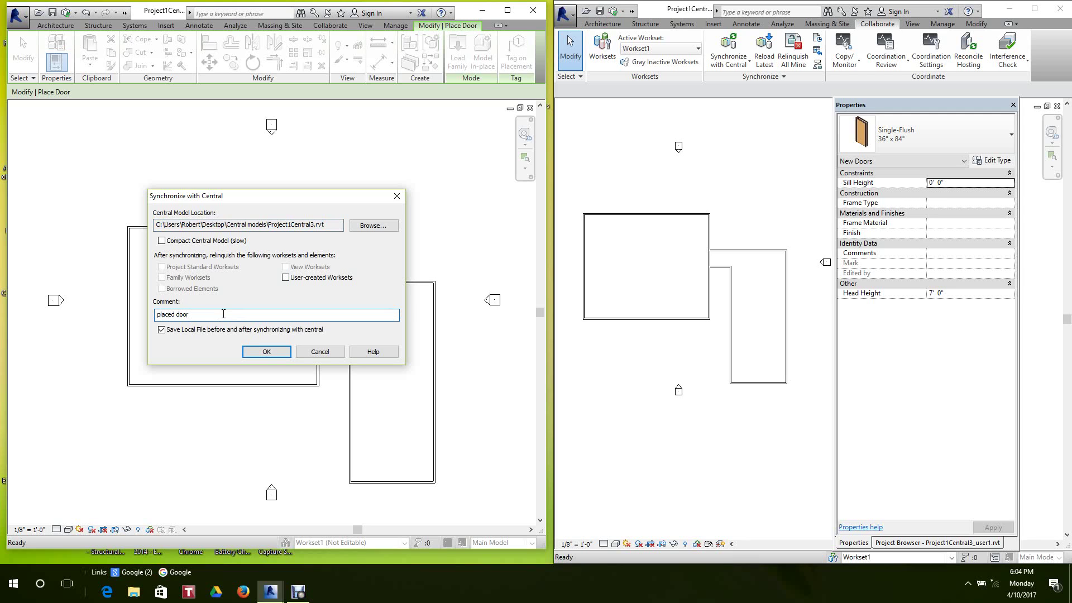
left_click(258, 350)
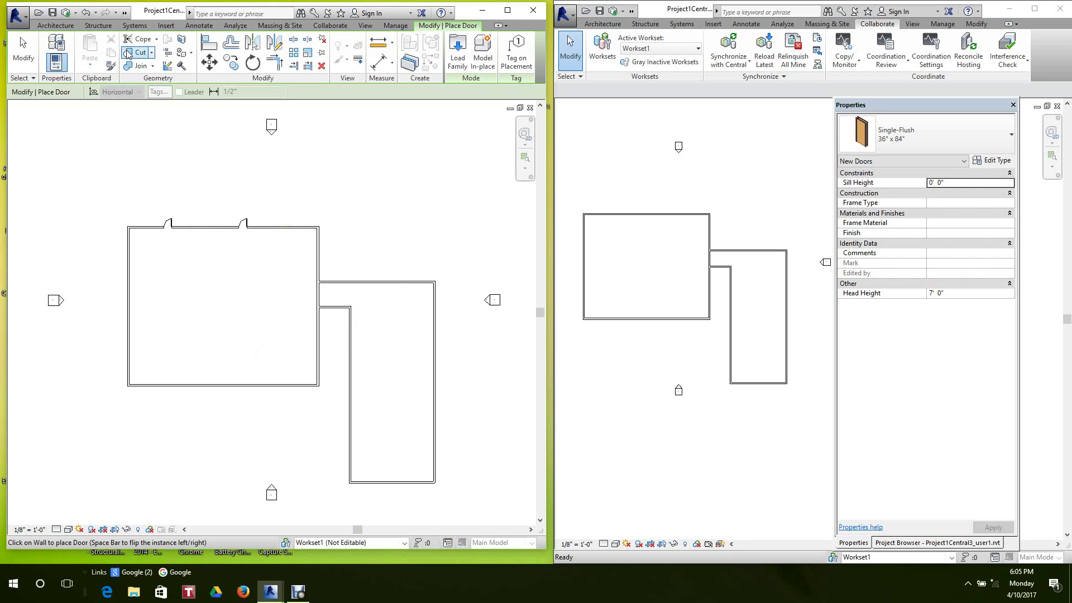
Synchronize the user1 session with the central model again using Synchronize Now.
left_click(344, 26)
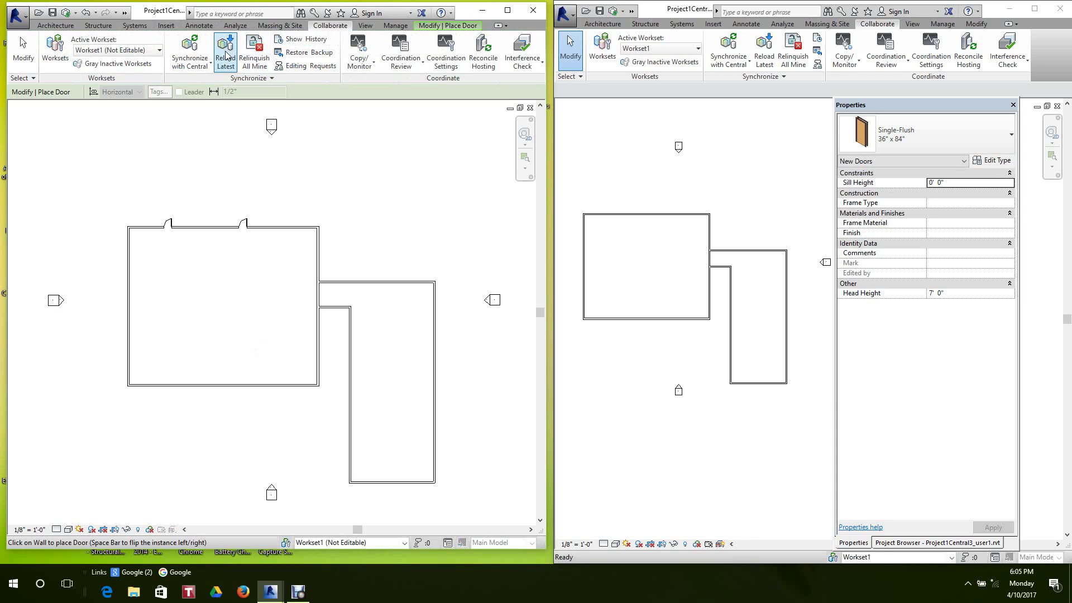
left_click(202, 66)
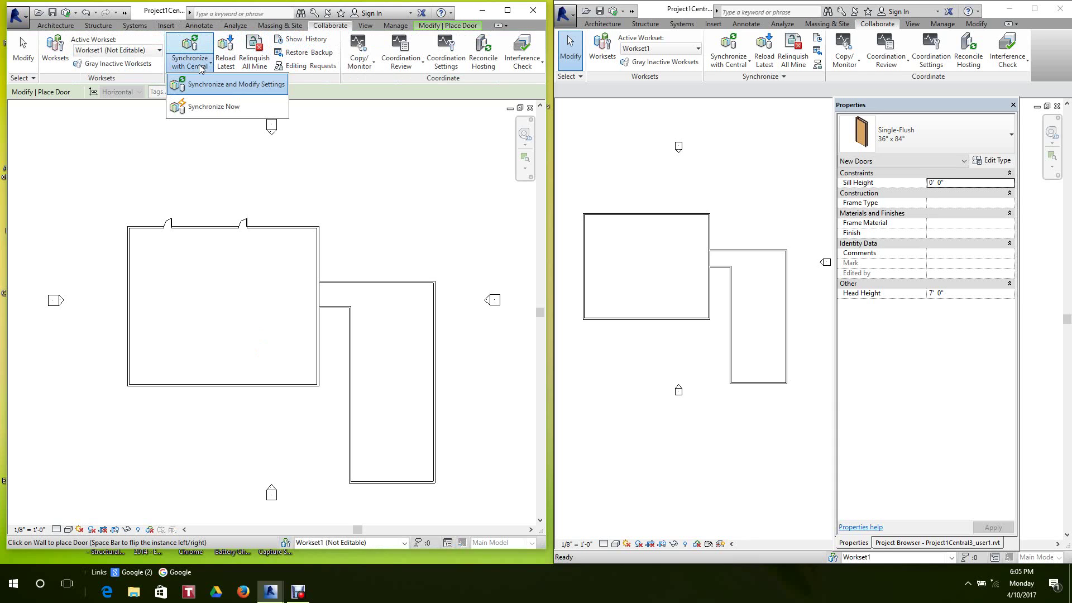
left_click(207, 110)
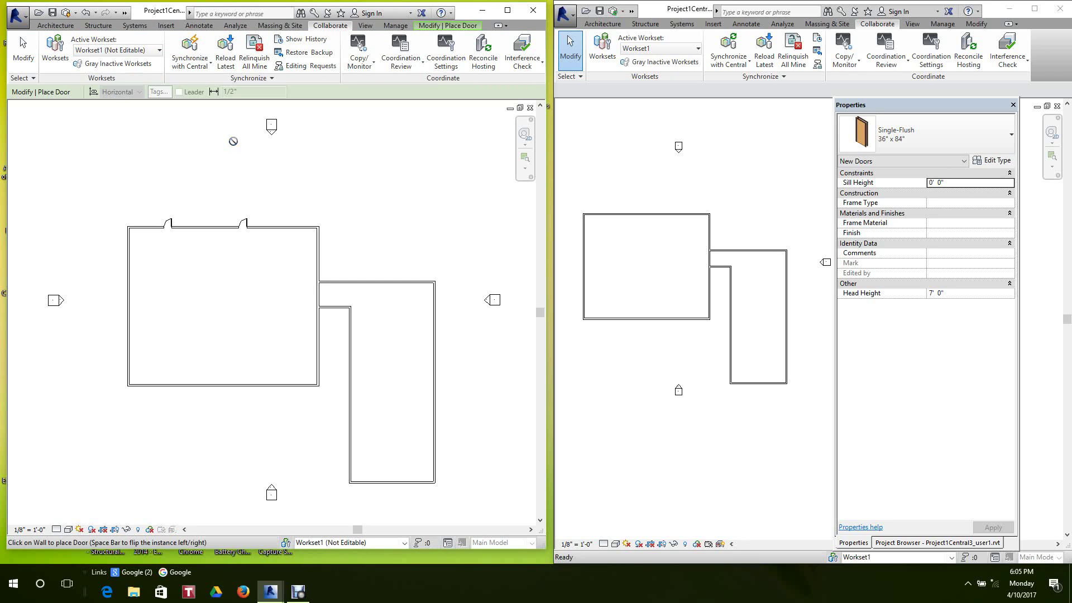
Reload the latest central model changes into the user2 session.
left_click(580, 165)
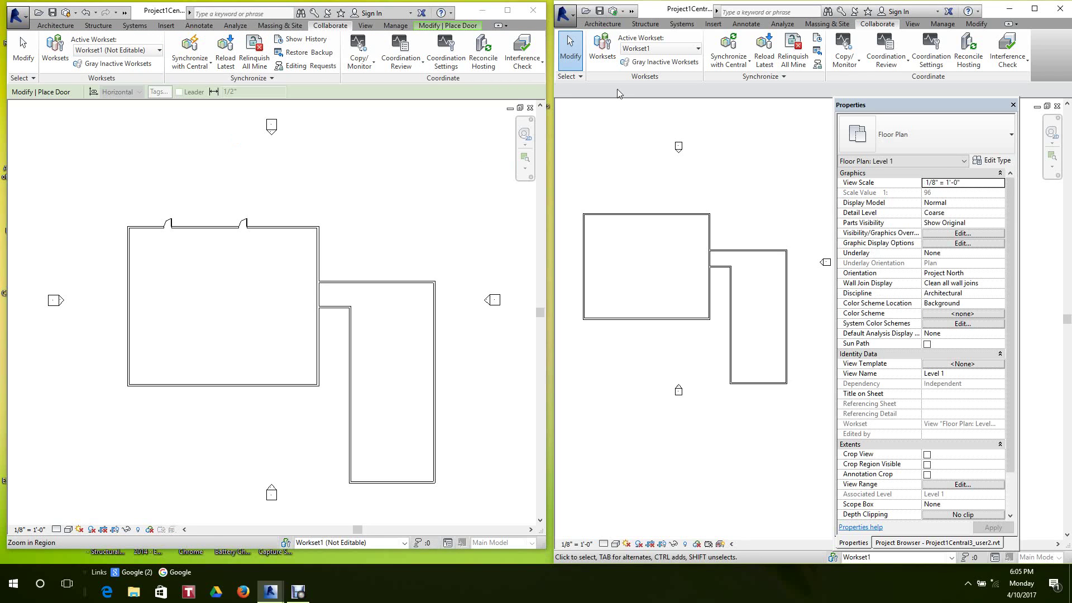
middle_click(620, 103)
middle_click(620, 102)
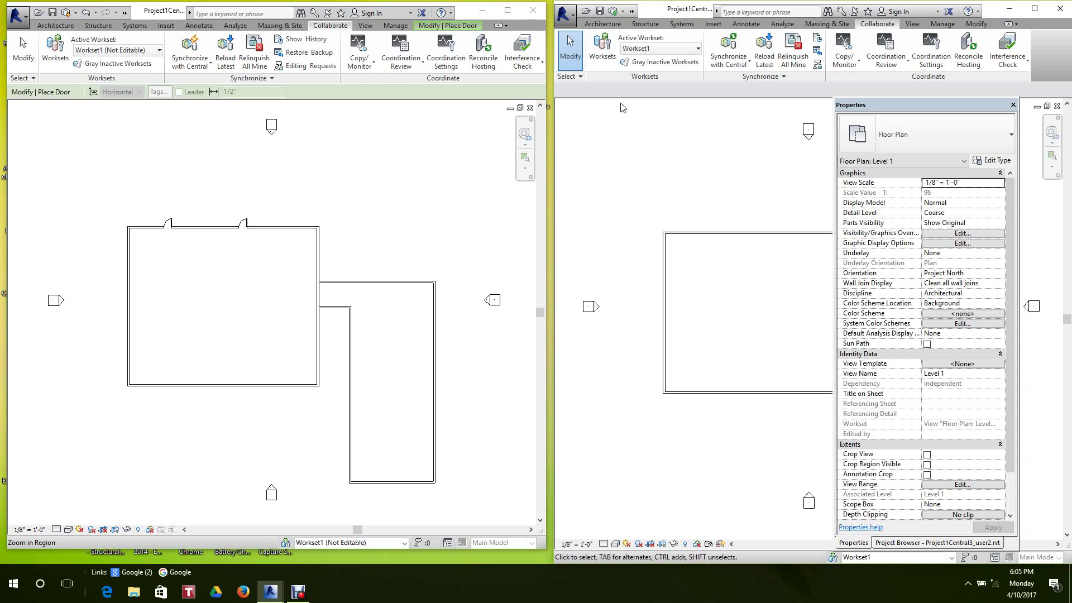
left_click(765, 53)
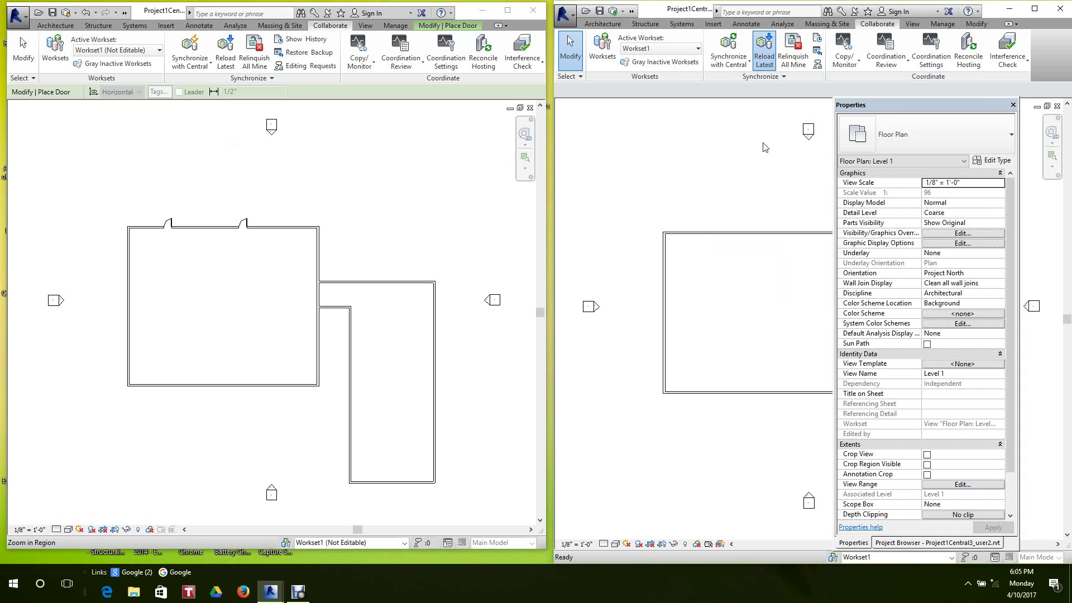
Examine the upper wall's doors and the rest of the Level 1 floor plan in the user2 session.
scroll(777, 257, "down", 2)
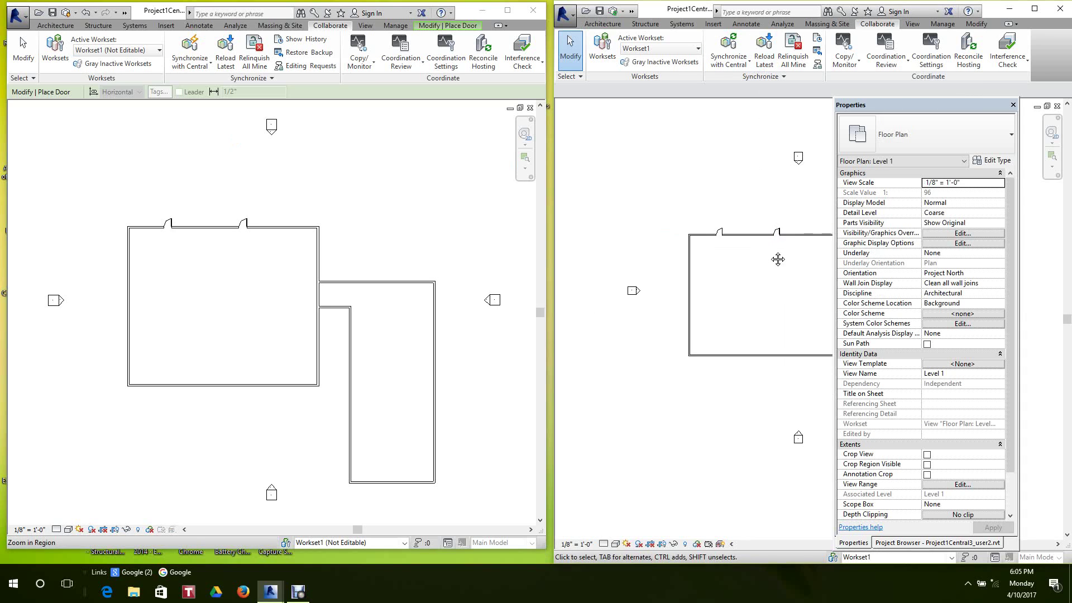
middle_click_drag(778, 258, 706, 224)
scroll(706, 223, "down", 3)
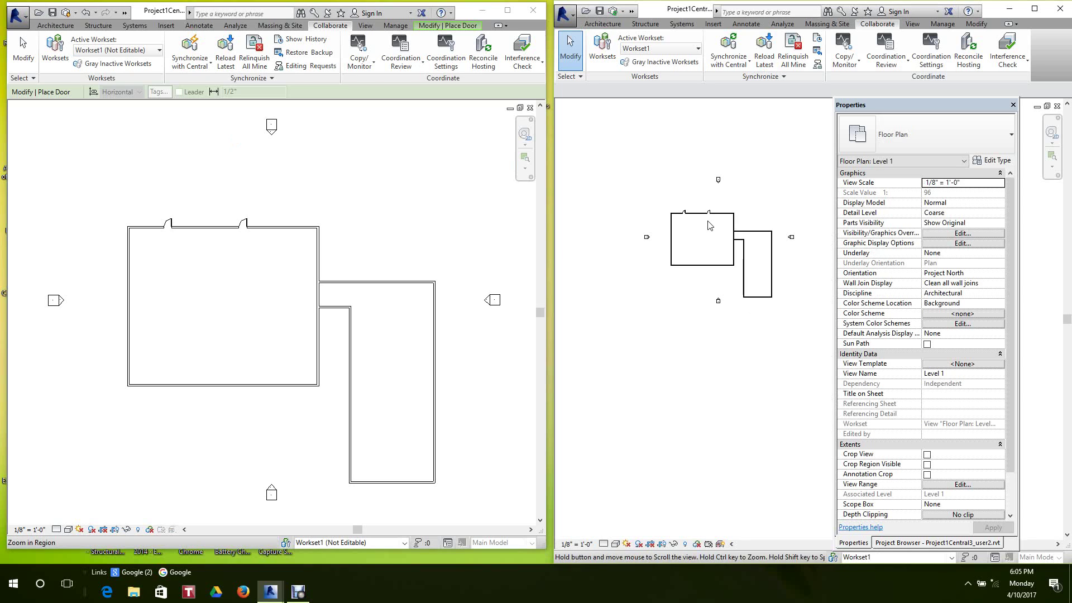
scroll(709, 226, "up", 5)
scroll(710, 233, "down", 4)
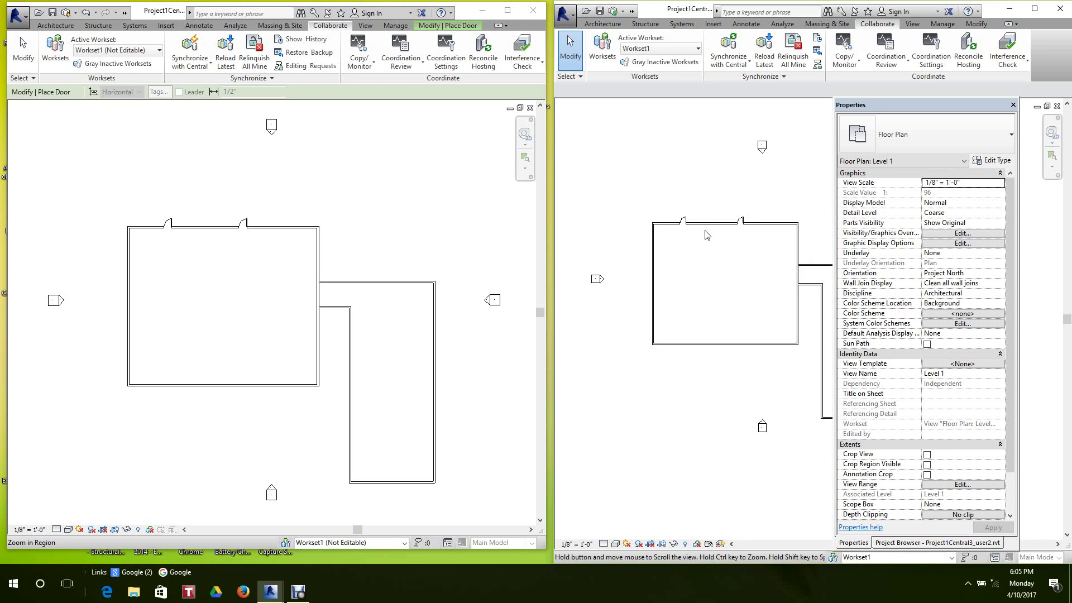
scroll(696, 223, "up", 4)
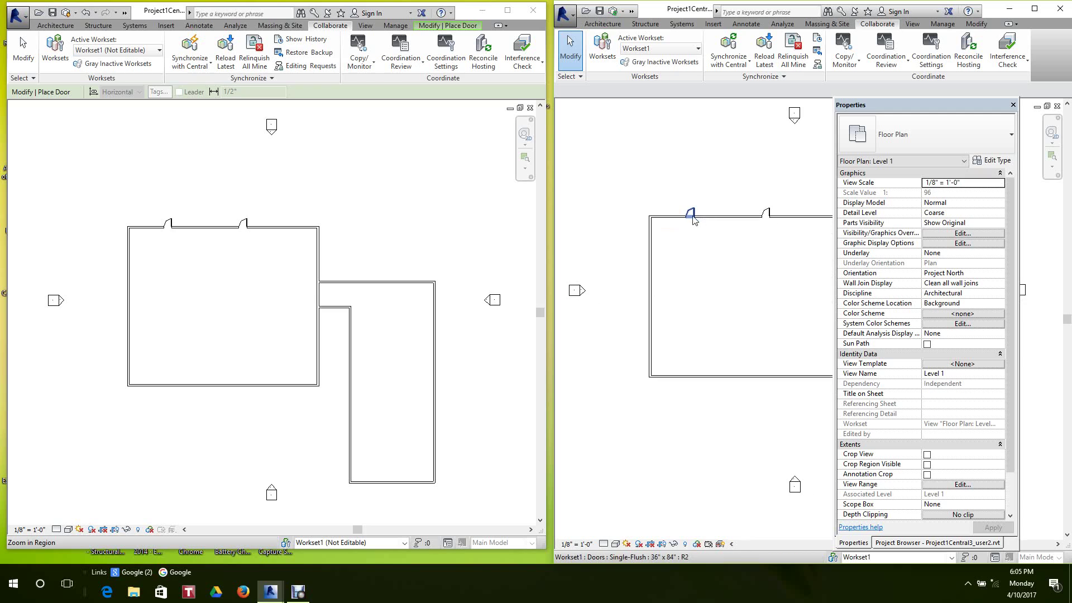
scroll(695, 250, "down", 2)
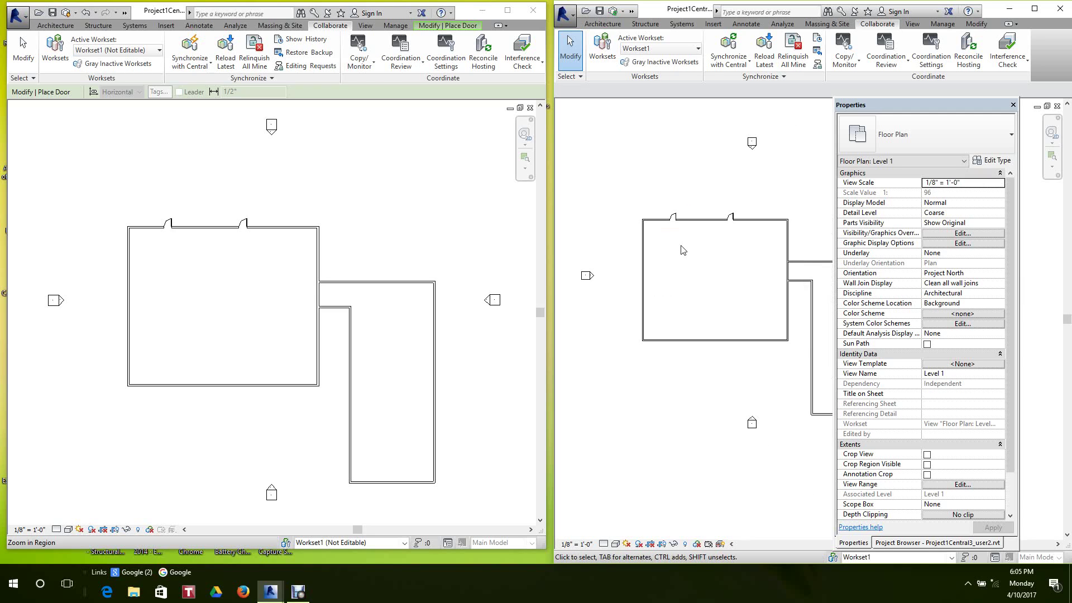
scroll(589, 265, "down", 2)
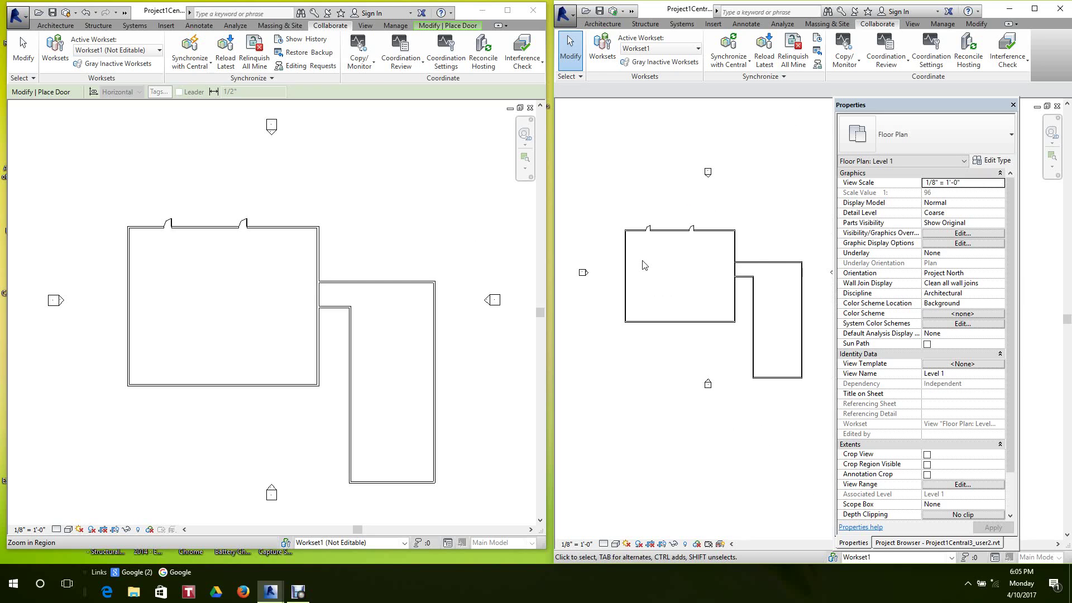
scroll(642, 265, "up", 3)
scroll(706, 270, "down", 3)
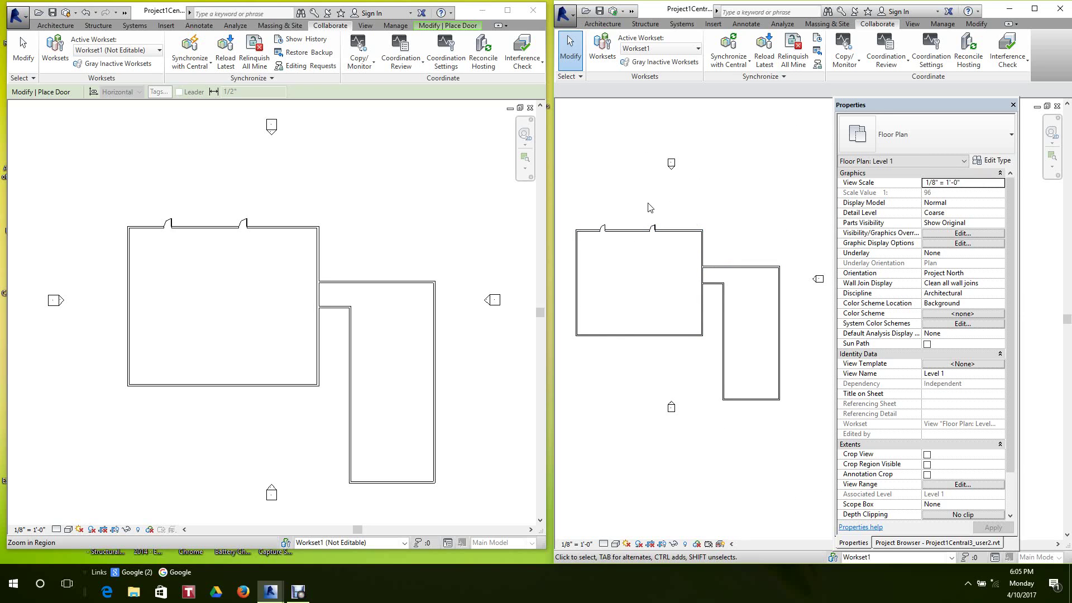
Move the door nearer the narrow wing along the upper wall in the user2 session, to about 16'-0" from the wall's corner.
scroll(648, 218, "up", 2)
left_click(675, 235)
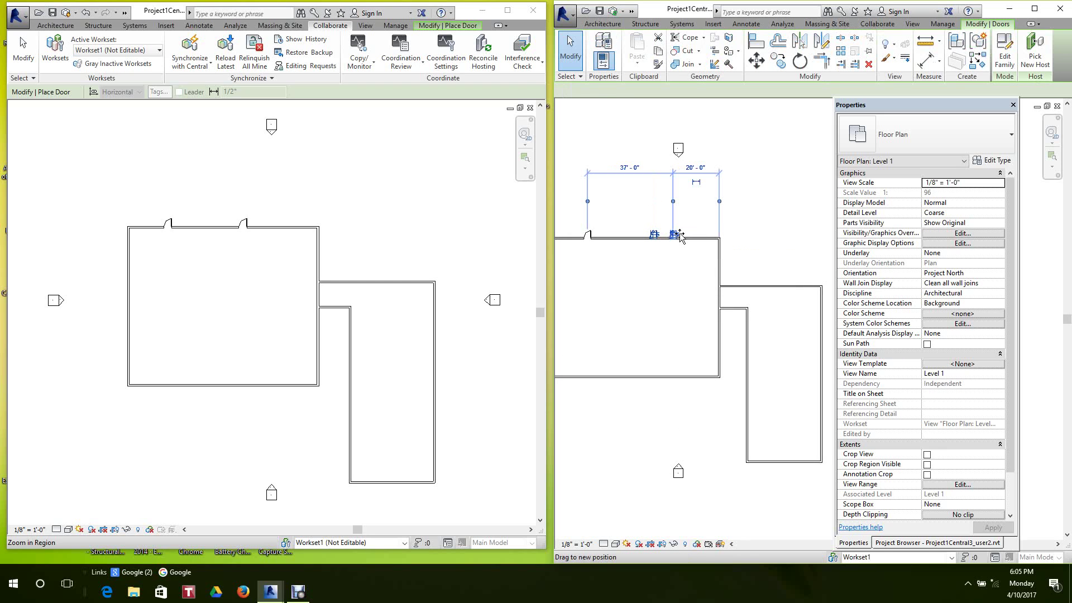
left_click_drag(679, 237, 687, 237)
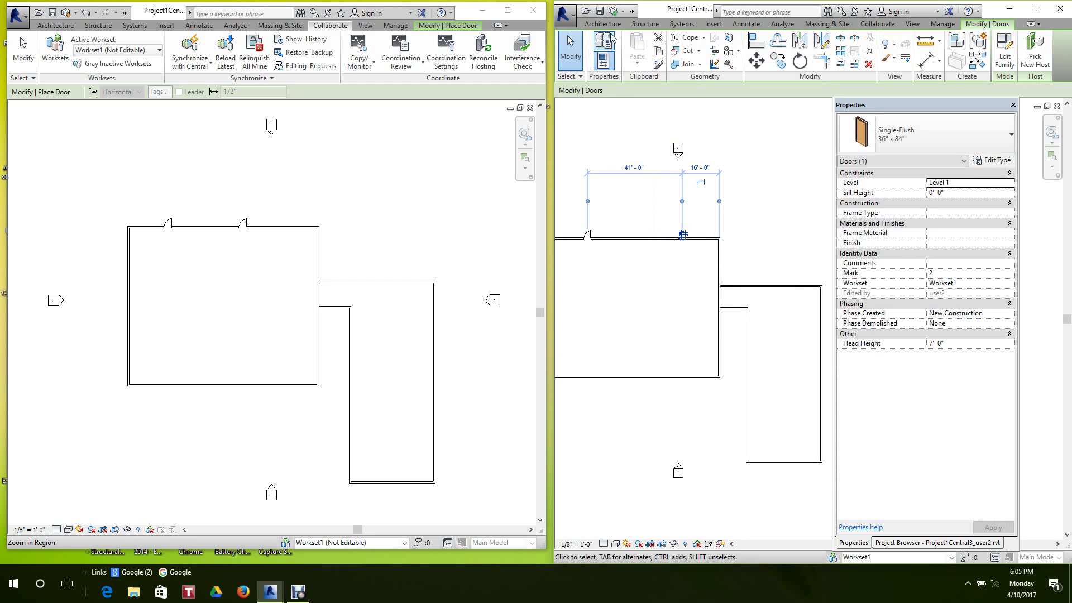
Save the user2 local file and synchronize it with the central model using Synchronize Now.
left_click(599, 11)
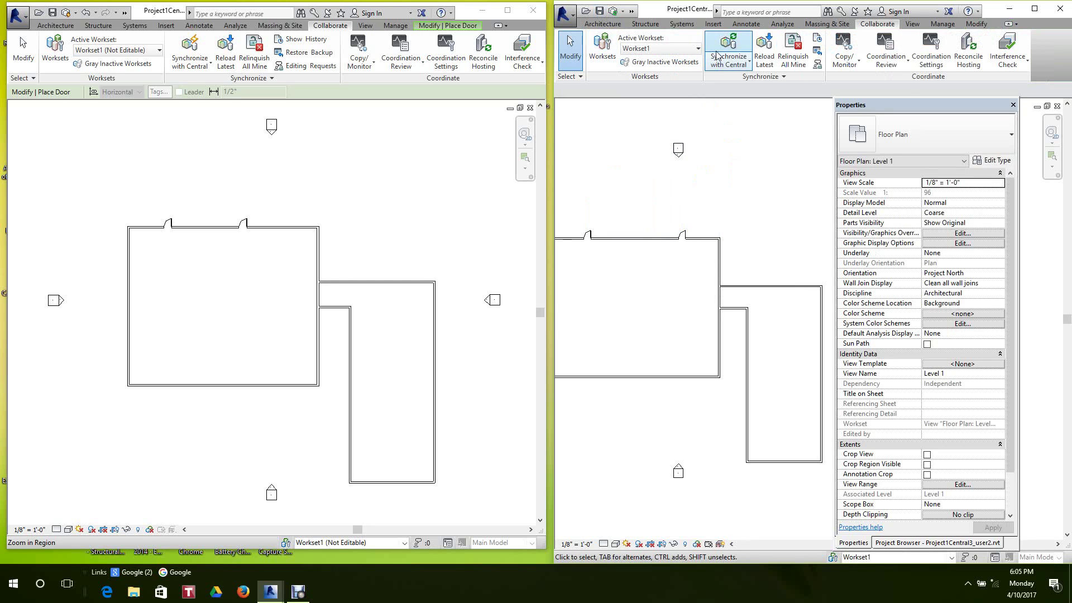
left_click(729, 63)
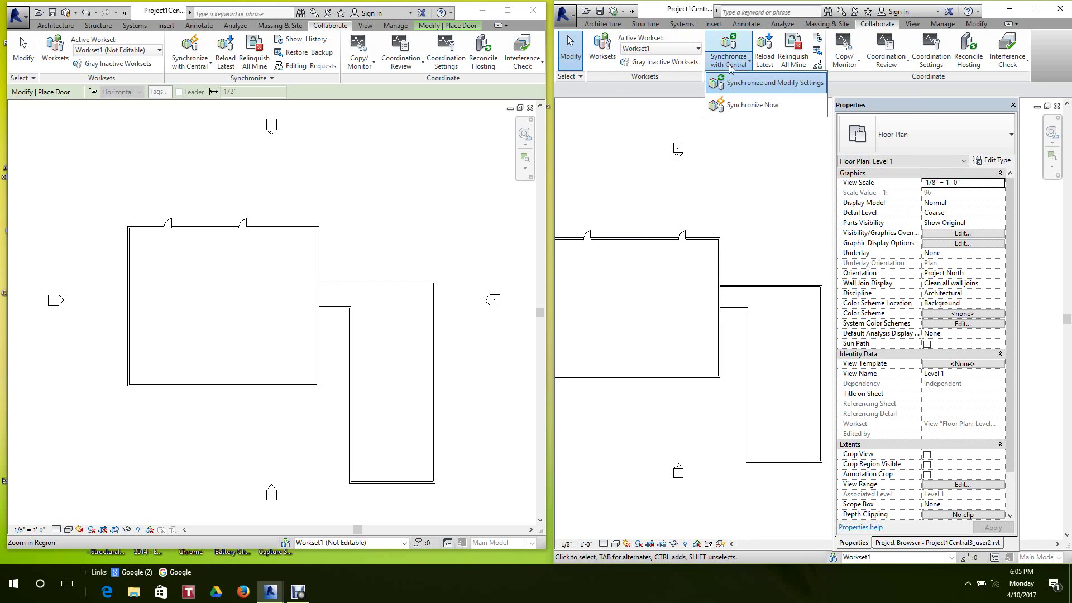
left_click(741, 109)
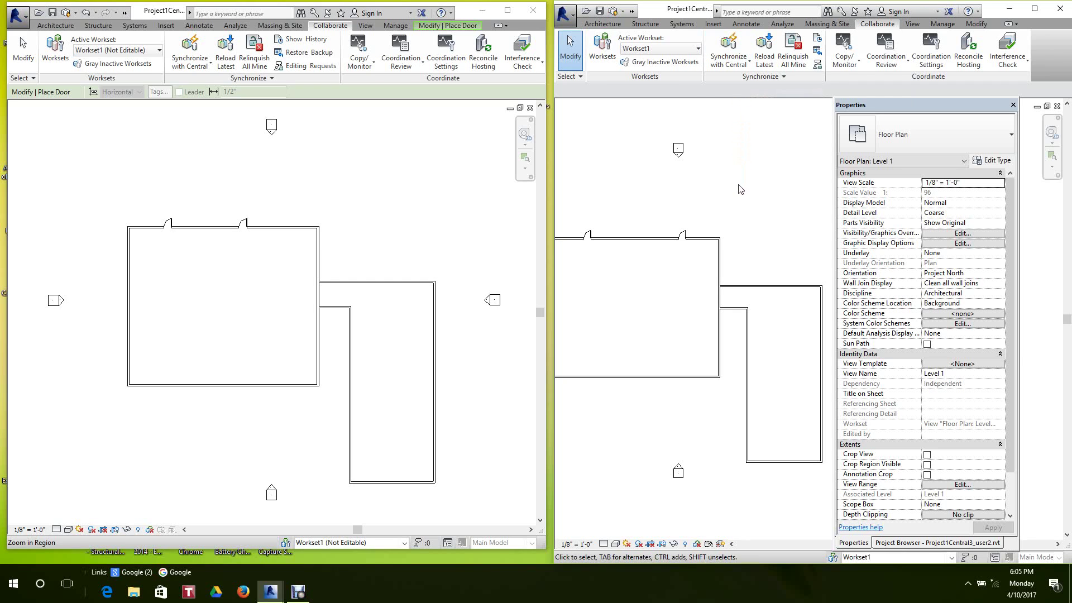
Synchronize the user1 session with the central model to bring in user2's door move.
scroll(737, 193, "down", 1)
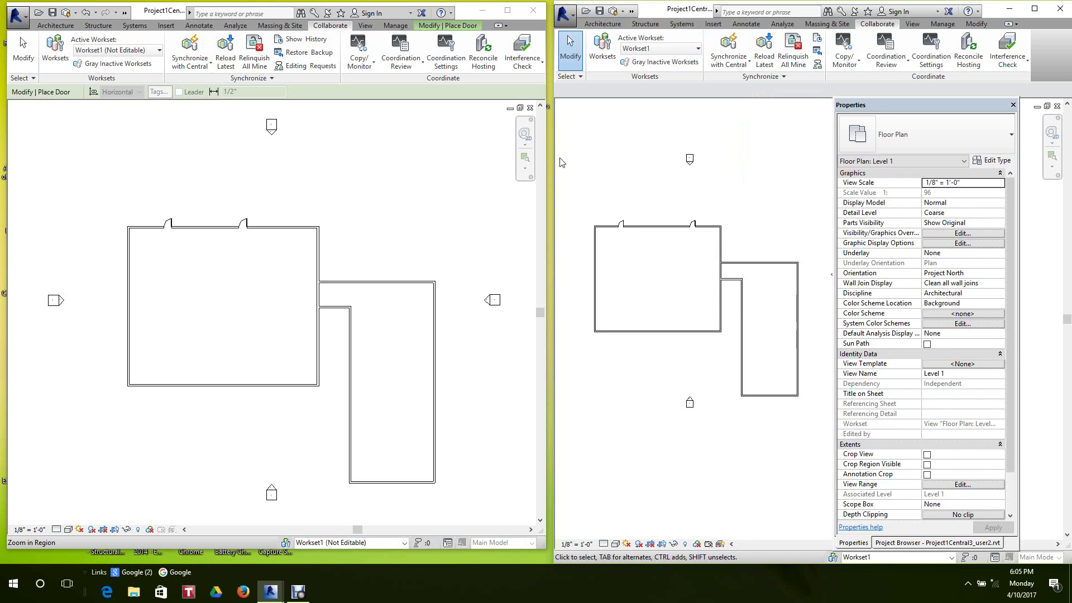
left_click(207, 143)
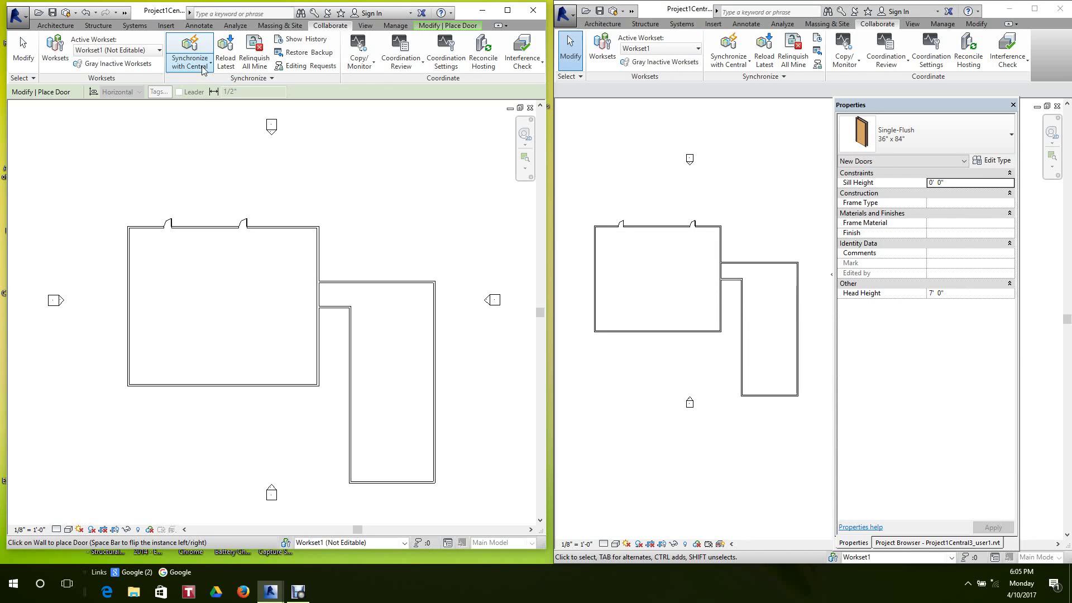
left_click(194, 46)
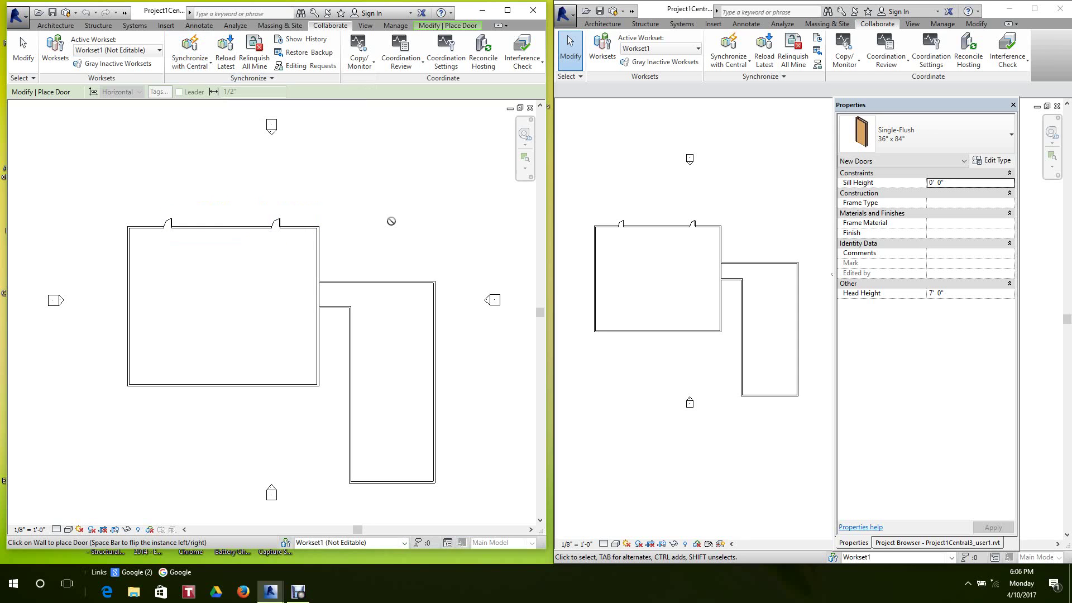
Review the editable status and owners of the worksets in the user2 session's Worksets dialog, closing it without changes.
left_click(606, 49)
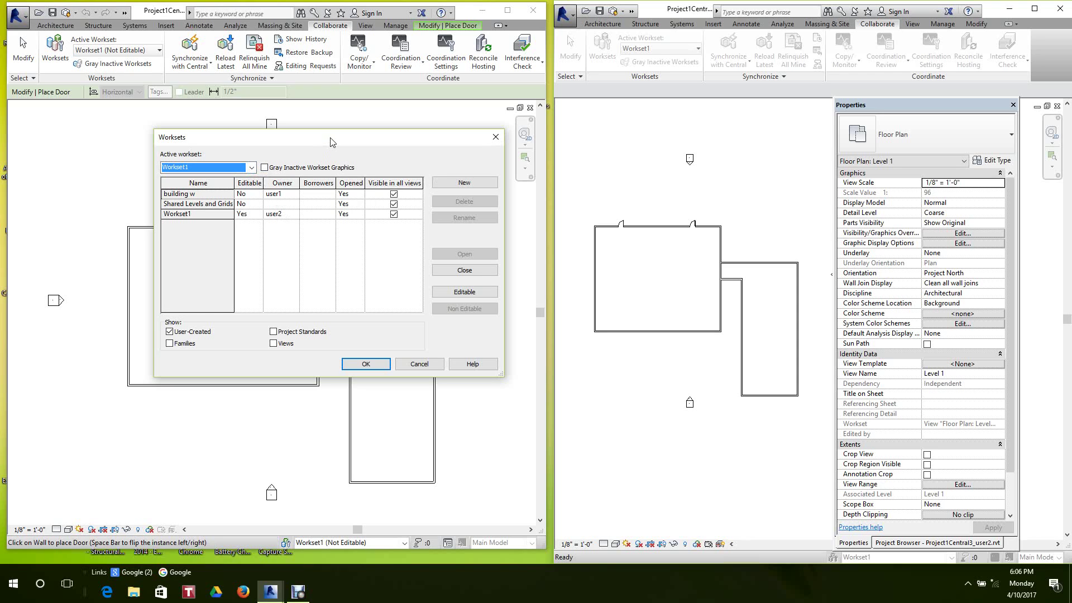
left_click(419, 364)
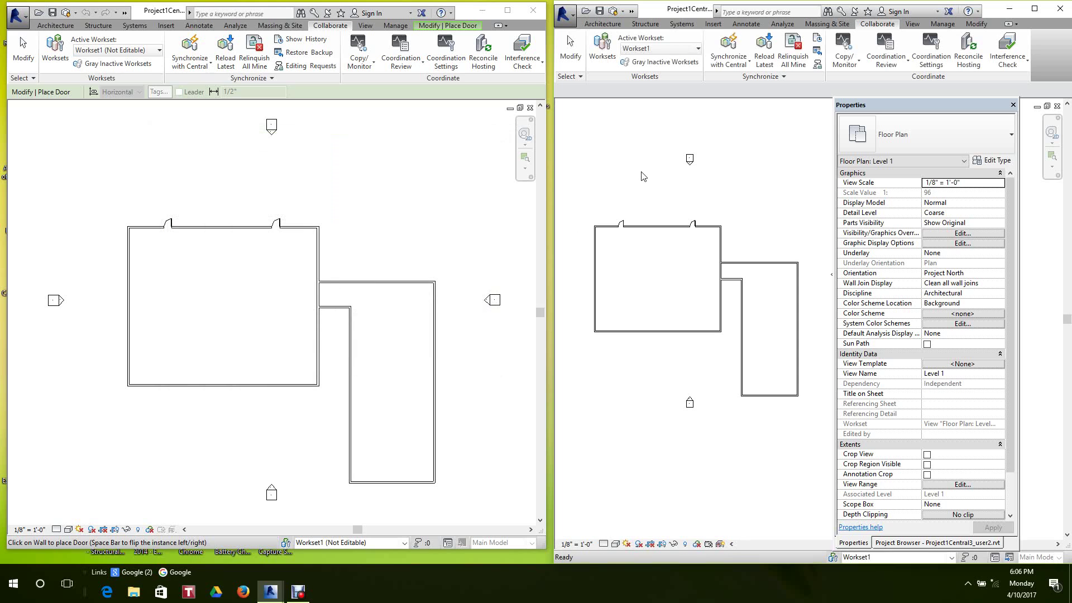
left_click(603, 50)
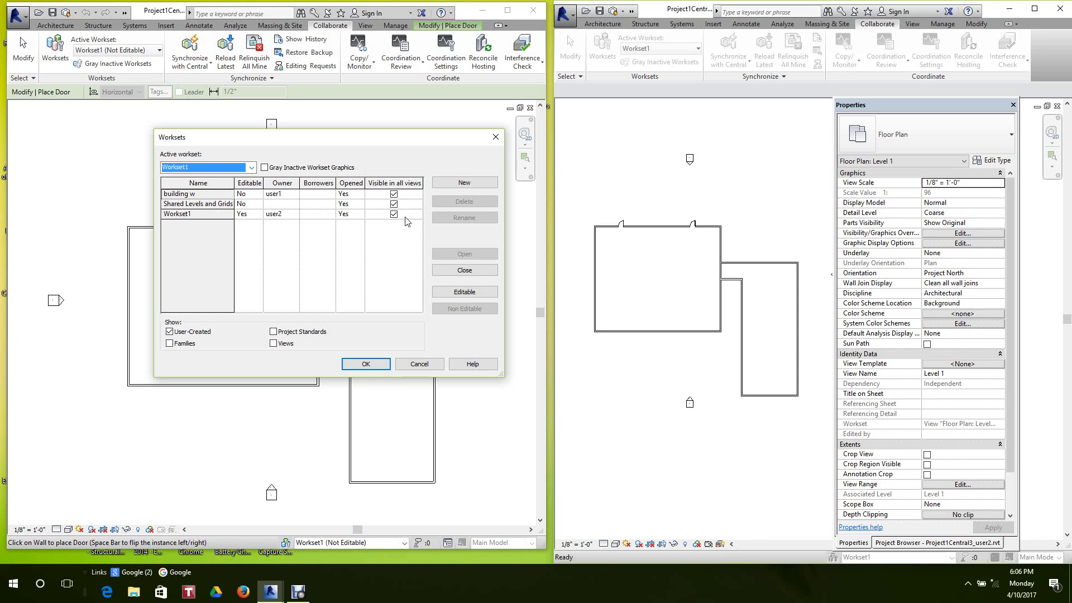
left_click(420, 364)
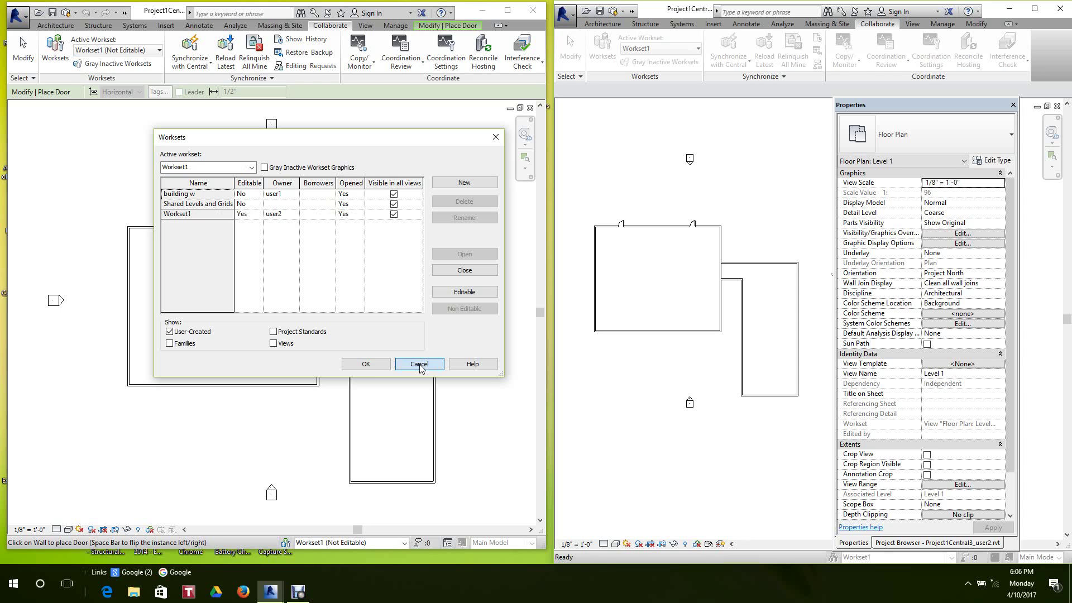
Place a 36" x 84" Single-Flush door between the upper wall's two doors in the user2 session and request editing permission from user1.
scroll(636, 254, "down", 1)
middle_click_drag(639, 254, 615, 253)
scroll(709, 193, "up", 3)
middle_click_drag(653, 223, 683, 217)
middle_click_drag(639, 218, 648, 214)
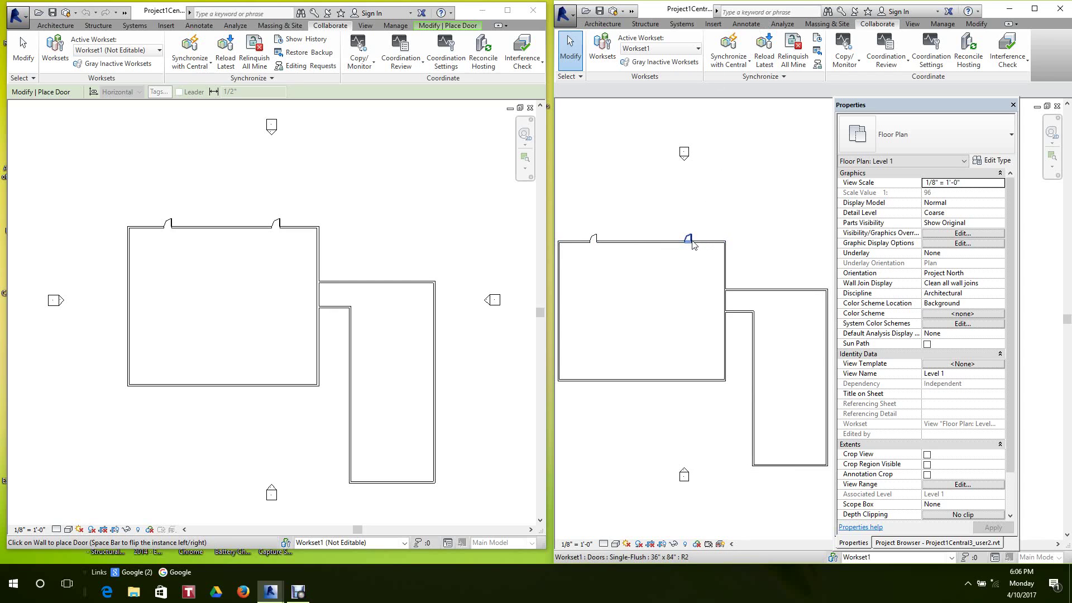
left_click(607, 23)
left_click(622, 45)
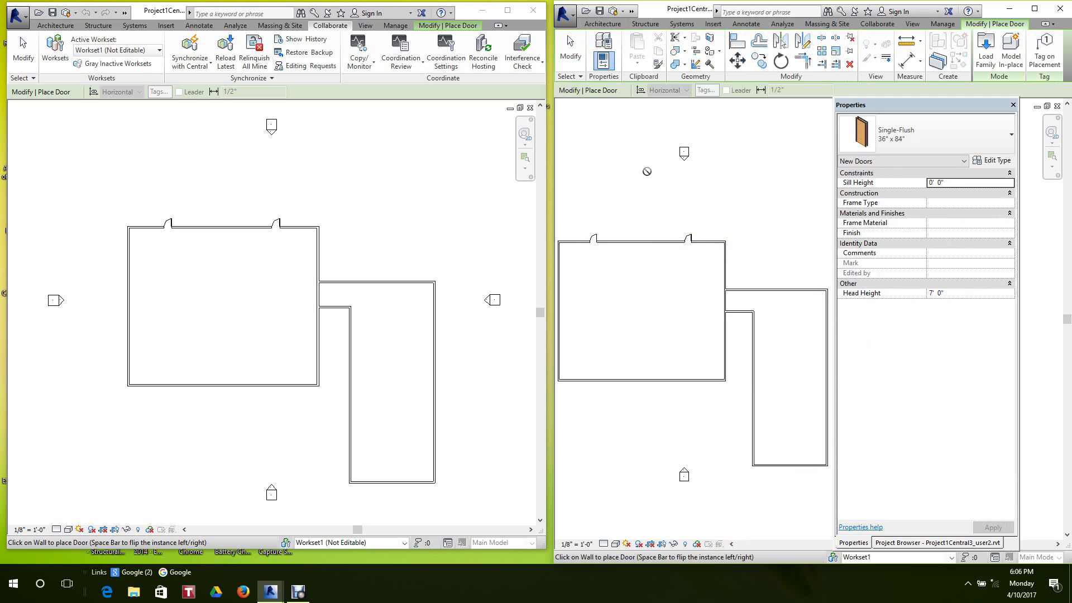
left_click(651, 246)
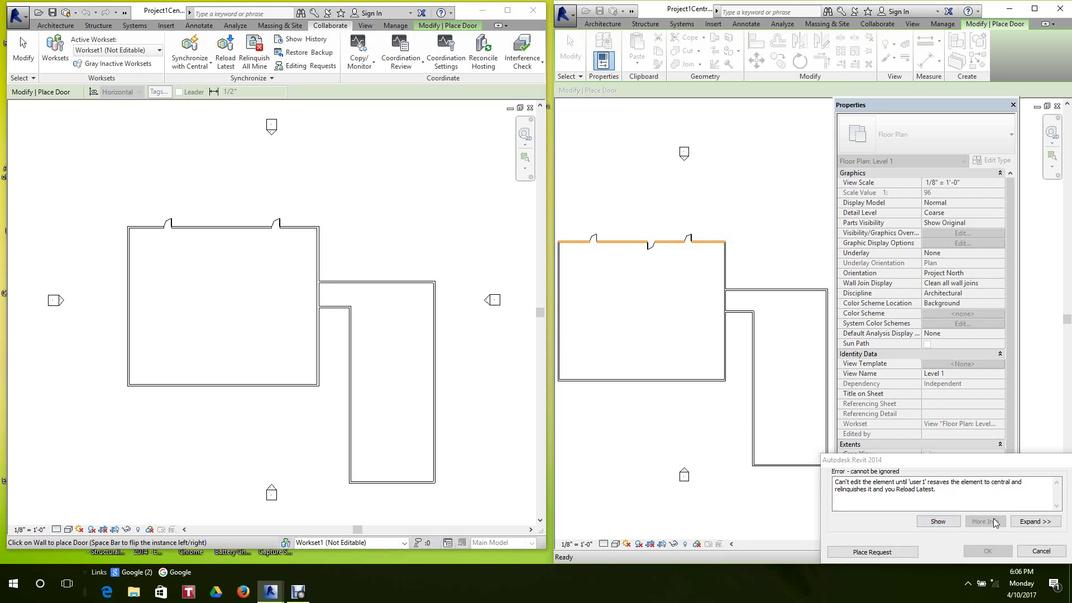
left_click(886, 553)
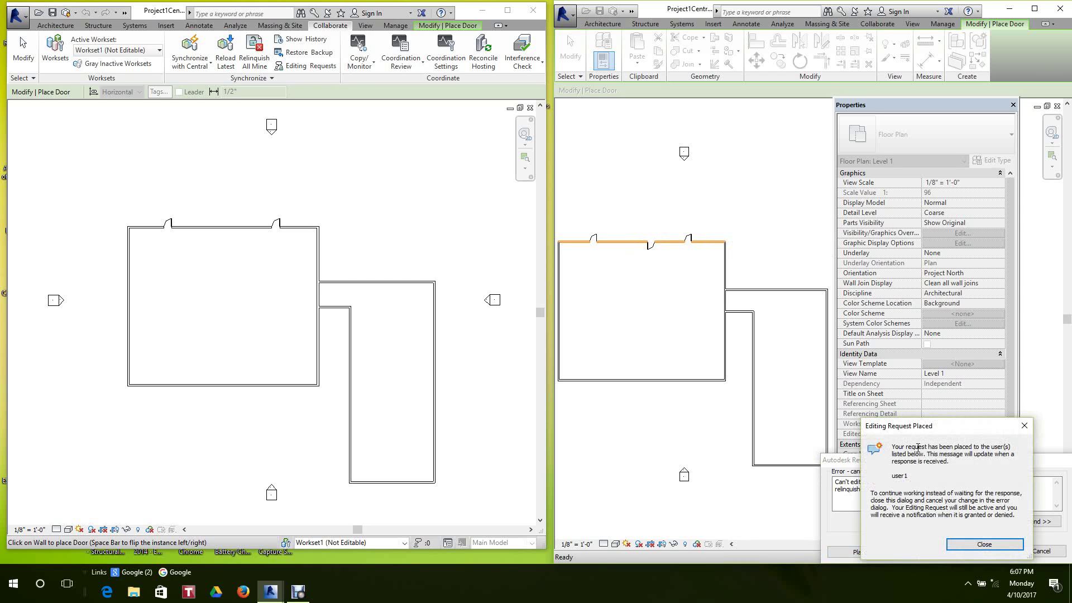
left_click(976, 548)
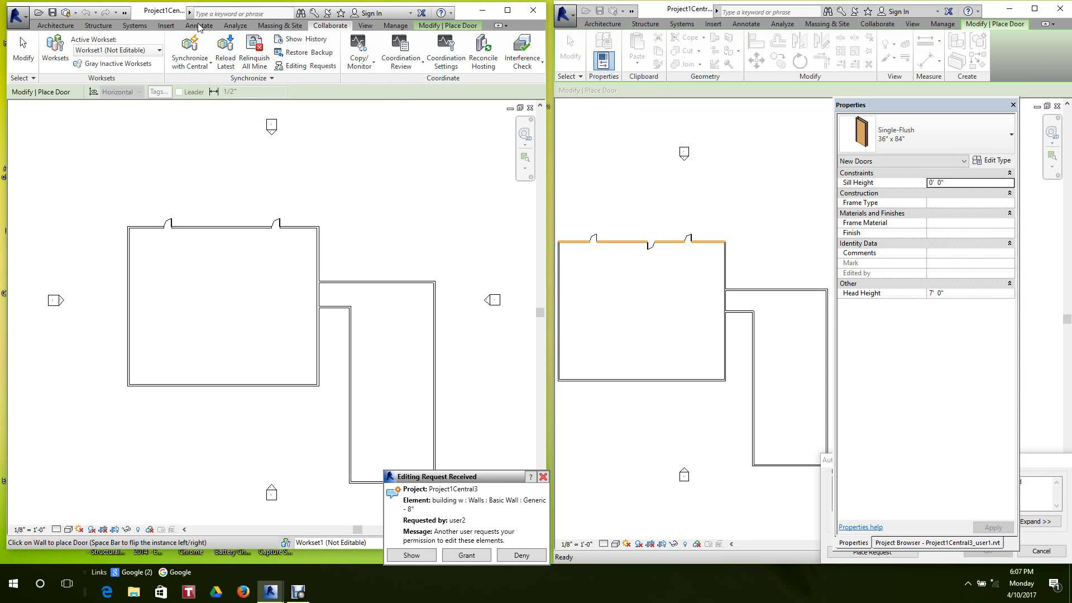
Show the requested wall in the user1 session and grant user2's editing request.
left_click(190, 47)
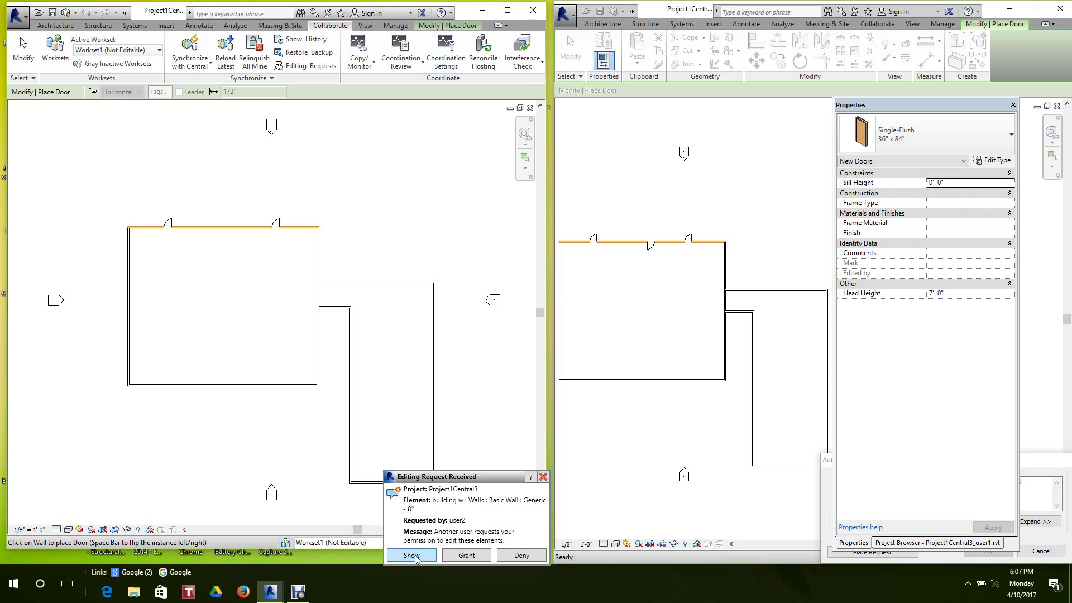
left_click(414, 556)
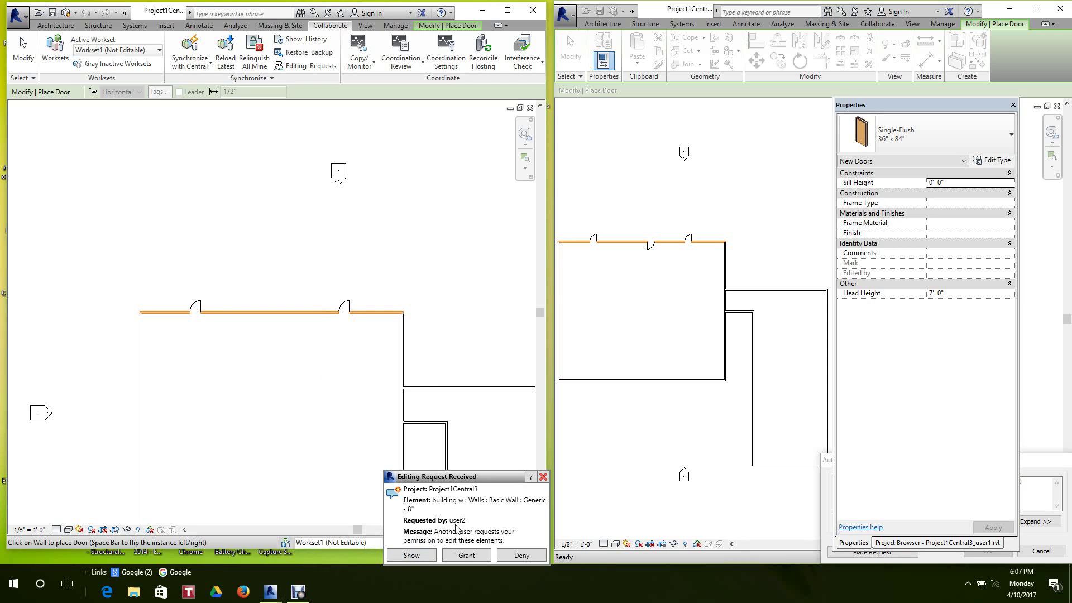
left_click(467, 556)
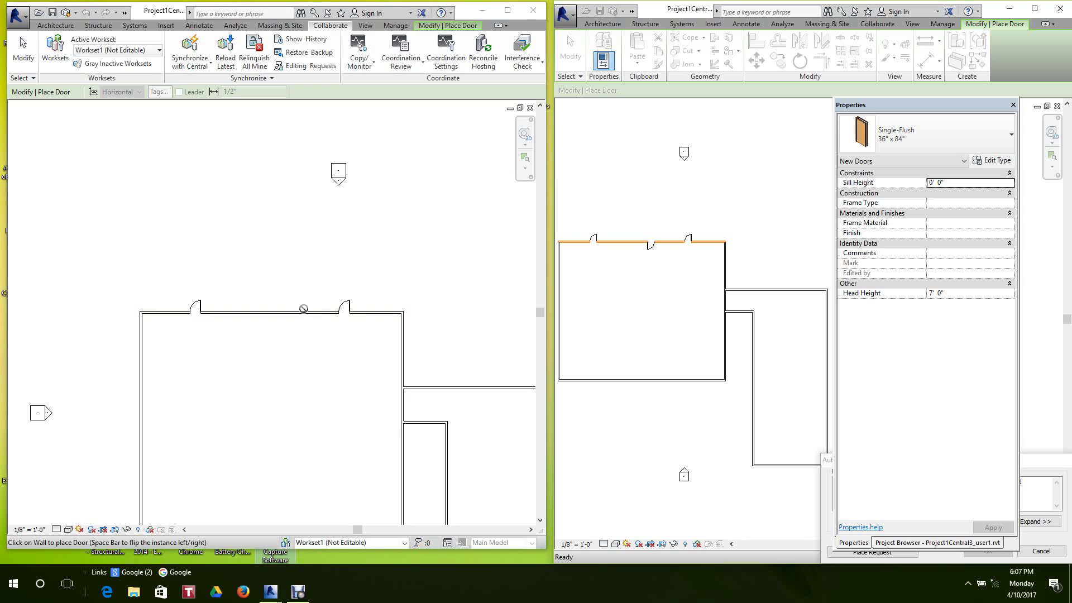
Synchronize the user1 session with the central model after granting the wall request.
scroll(301, 285, "down", 1)
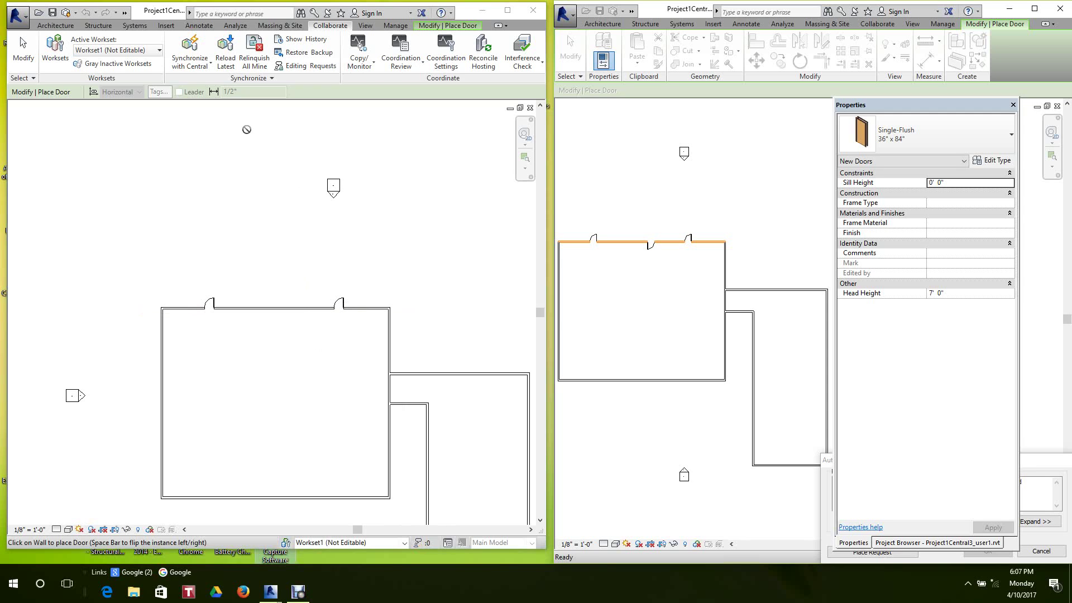
left_click(191, 50)
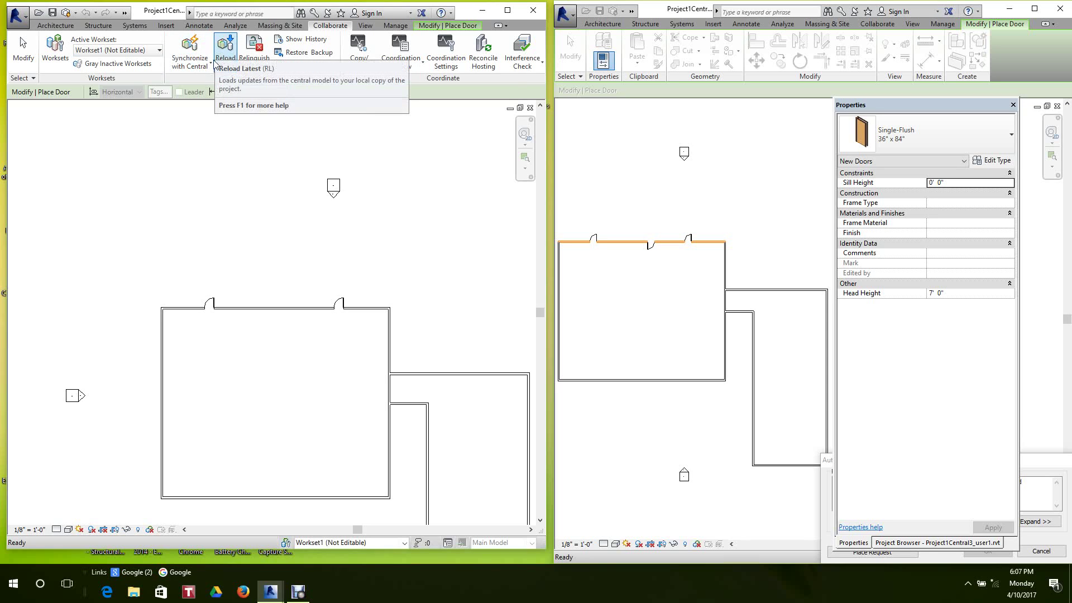
left_click(211, 63)
left_click(221, 111)
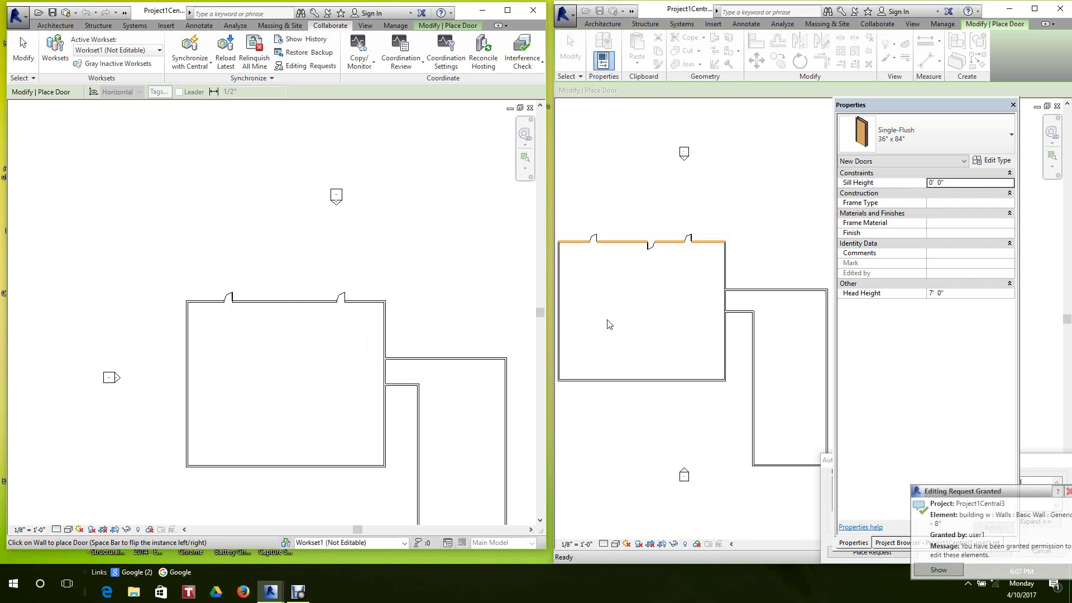
Show the granted wall in the user2 session and move the notification and Properties palettes clear of the plan.
left_click(944, 572)
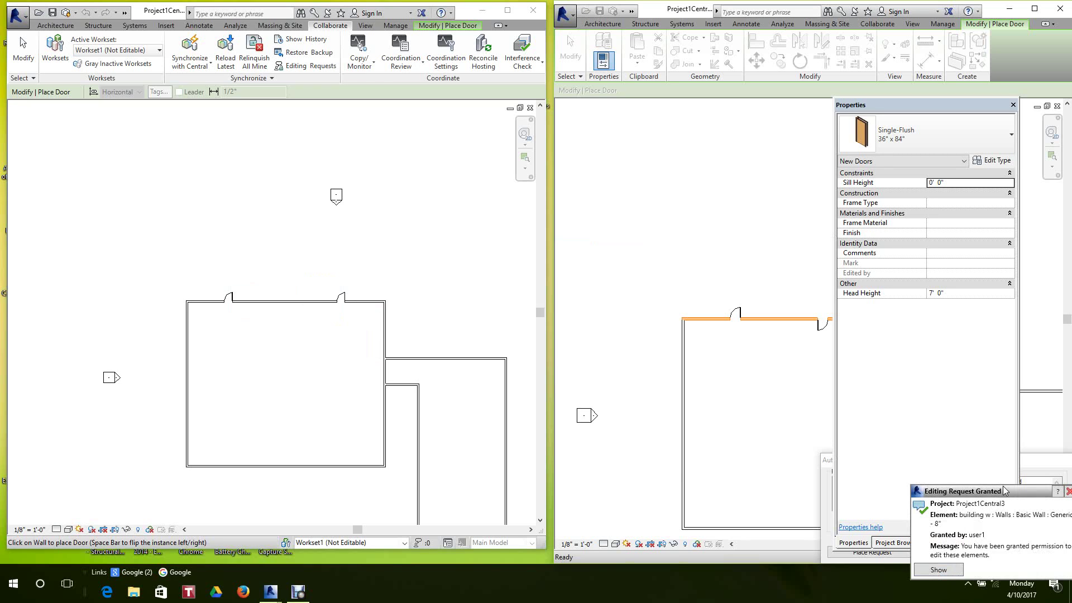
left_click_drag(1002, 486, 863, 408)
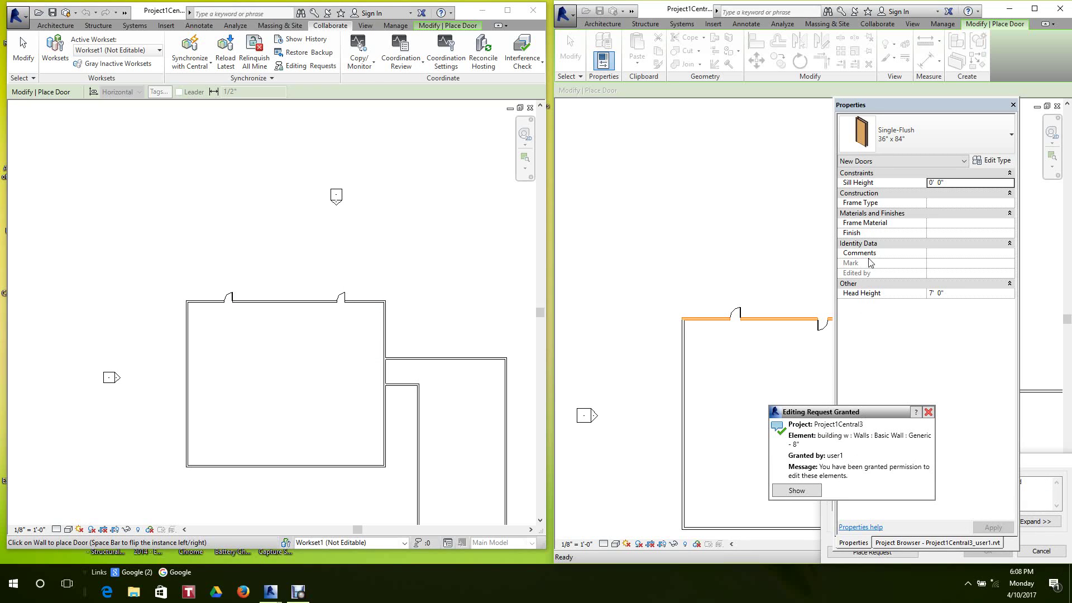
left_click_drag(903, 108, 1033, 315)
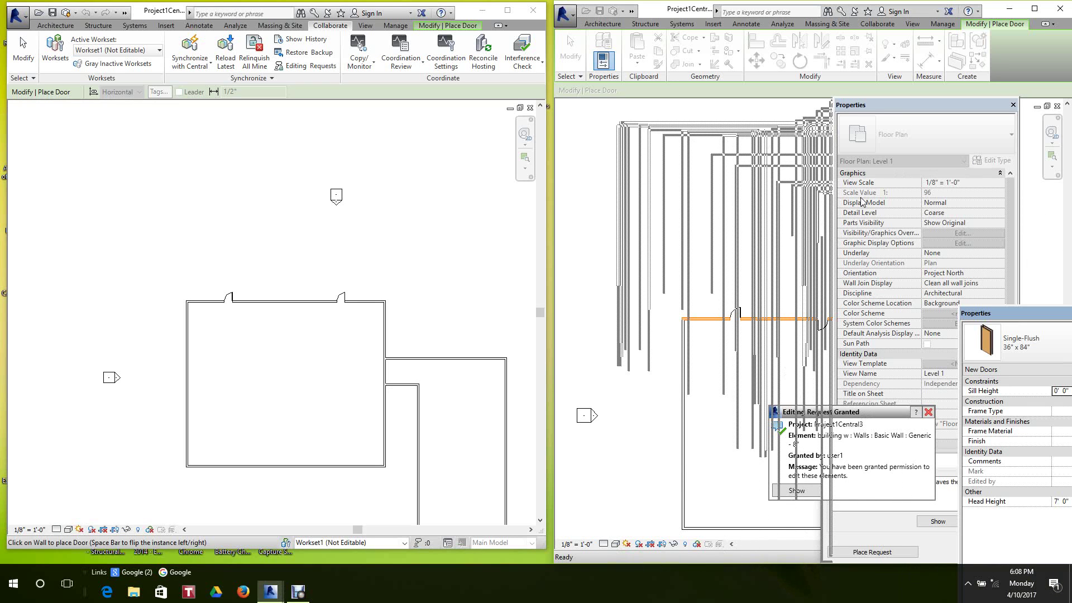
left_click_drag(899, 105, 993, 142)
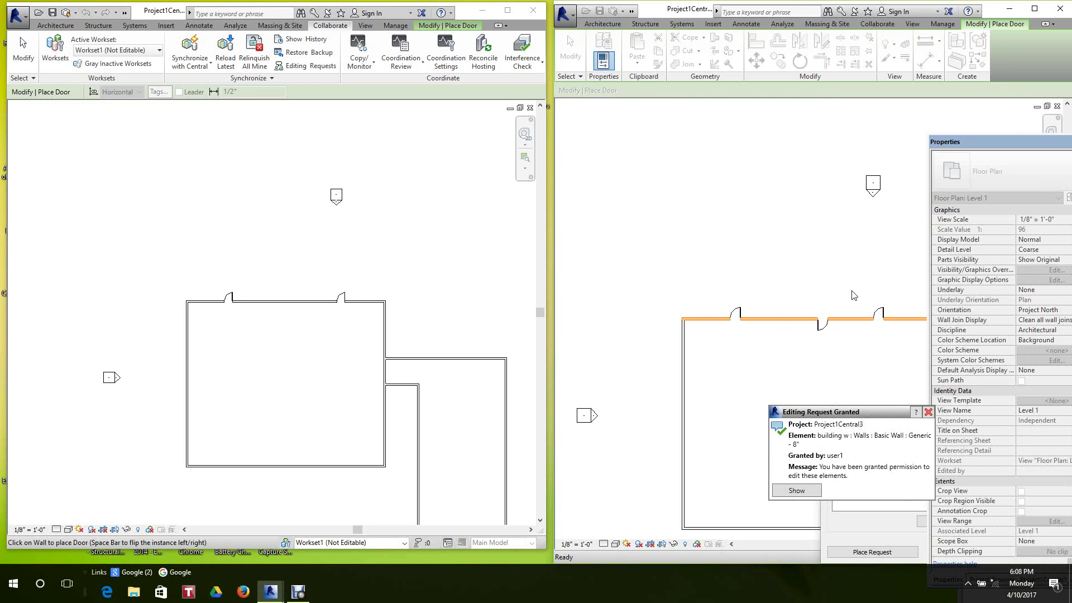
Resubmit the editing request from the user2 error dialog to complete the new door's placement in the upper wall.
left_click(804, 493)
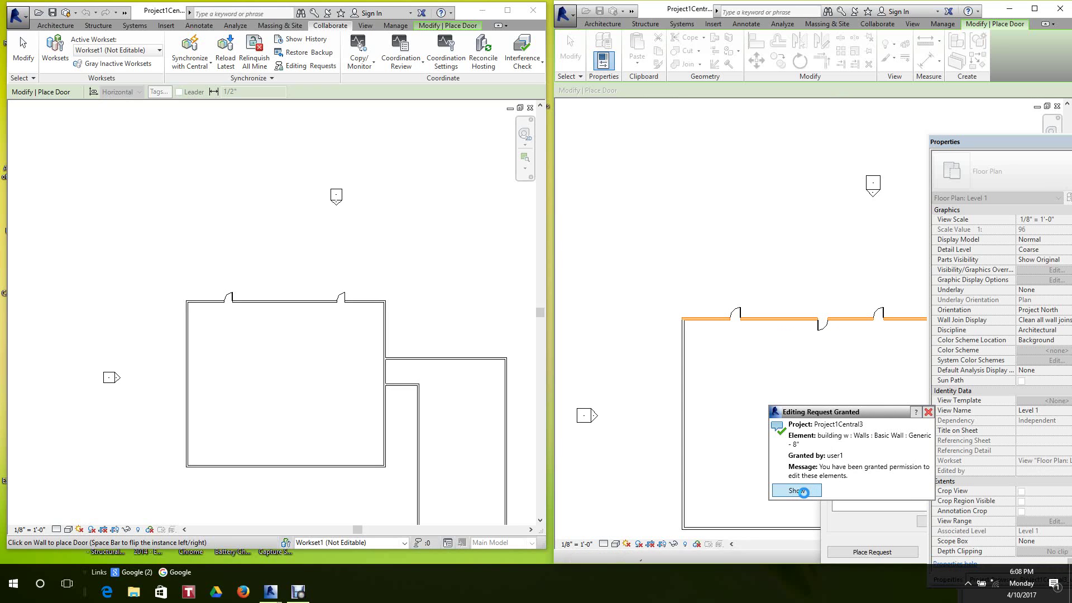
left_click(841, 520)
left_click(873, 553)
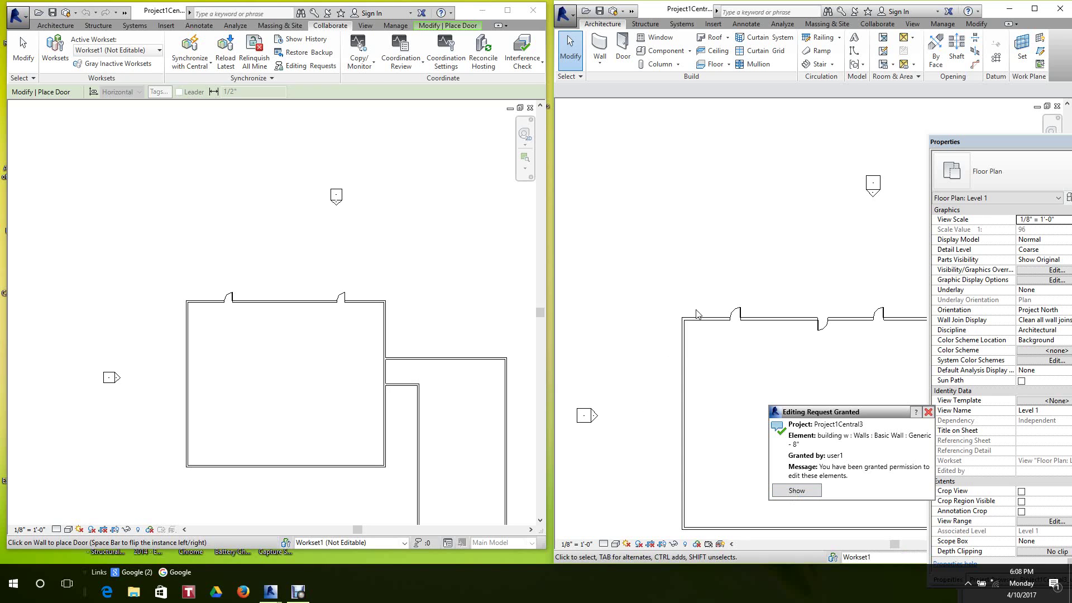
Show the granted wall again and synchronize the user2 session with the central model.
scroll(723, 304, "down", 3)
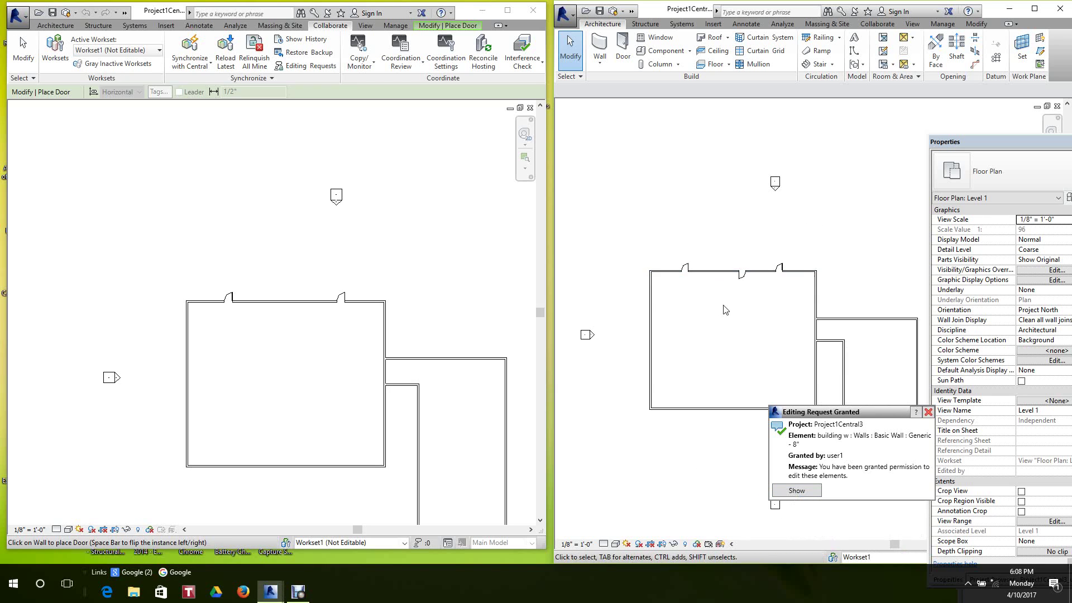
left_click(805, 493)
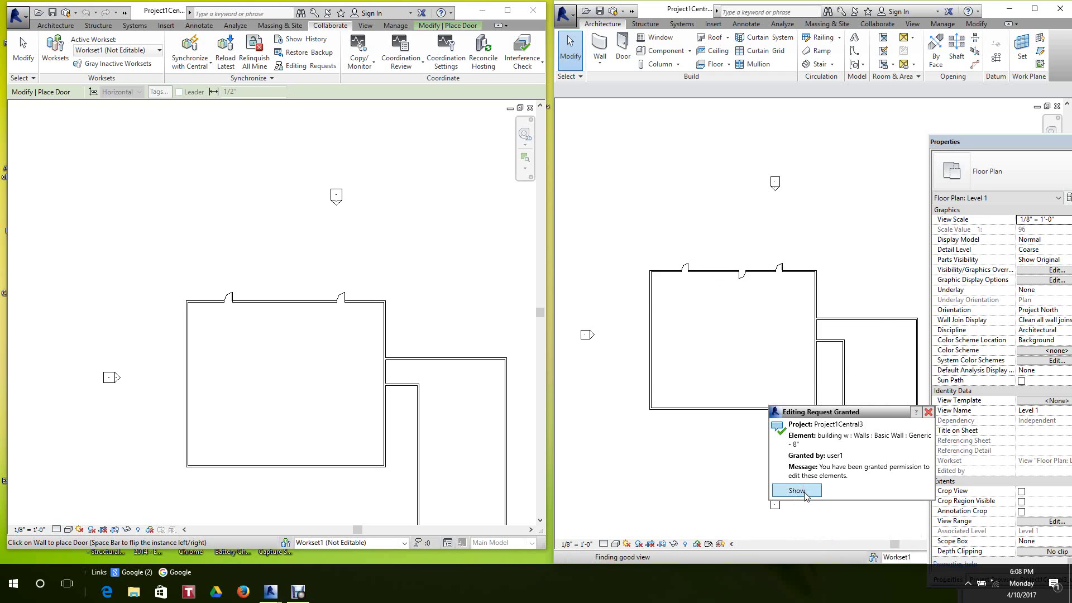
left_click(613, 12)
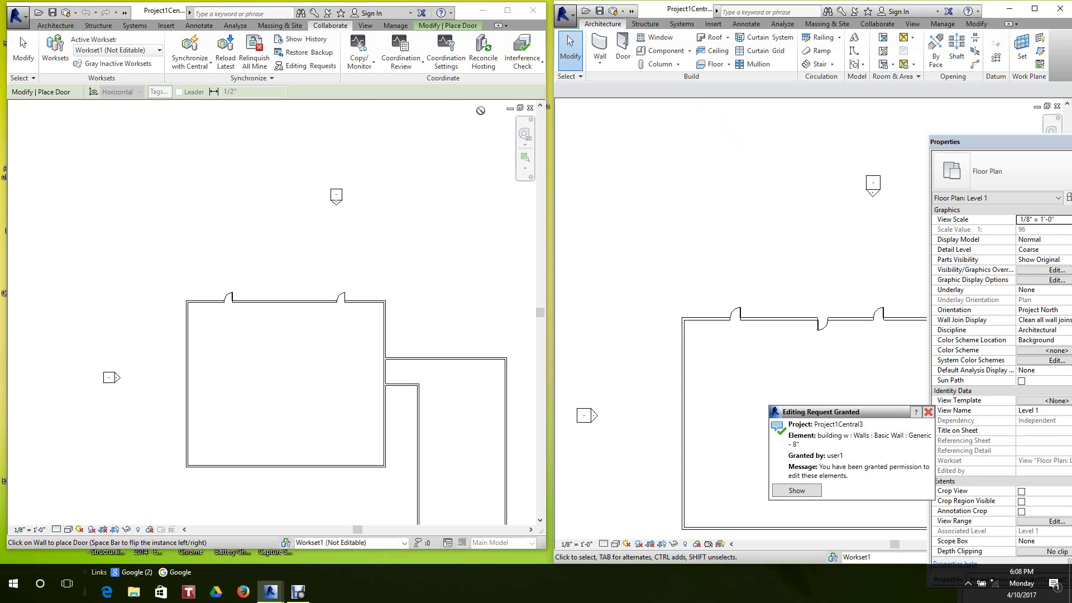
Synchronize the user1 session with central to bring in the third door, and view the whole Level 1 plan.
left_click(193, 46)
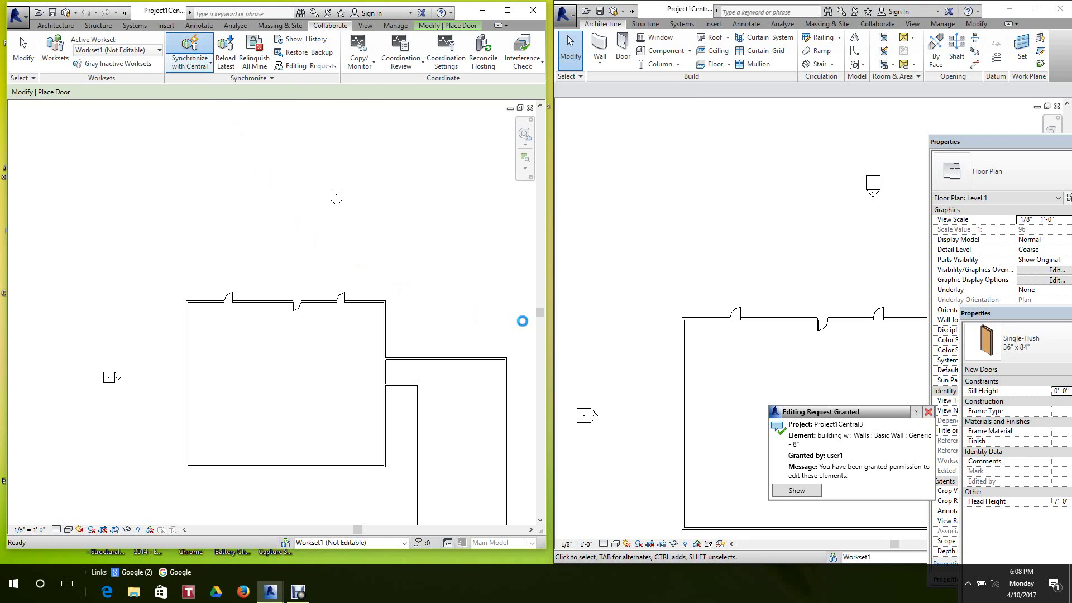
scroll(340, 289, "down", 3)
middle_click_drag(339, 289, 313, 256)
scroll(314, 255, "down", 2)
scroll(342, 285, "up", 4)
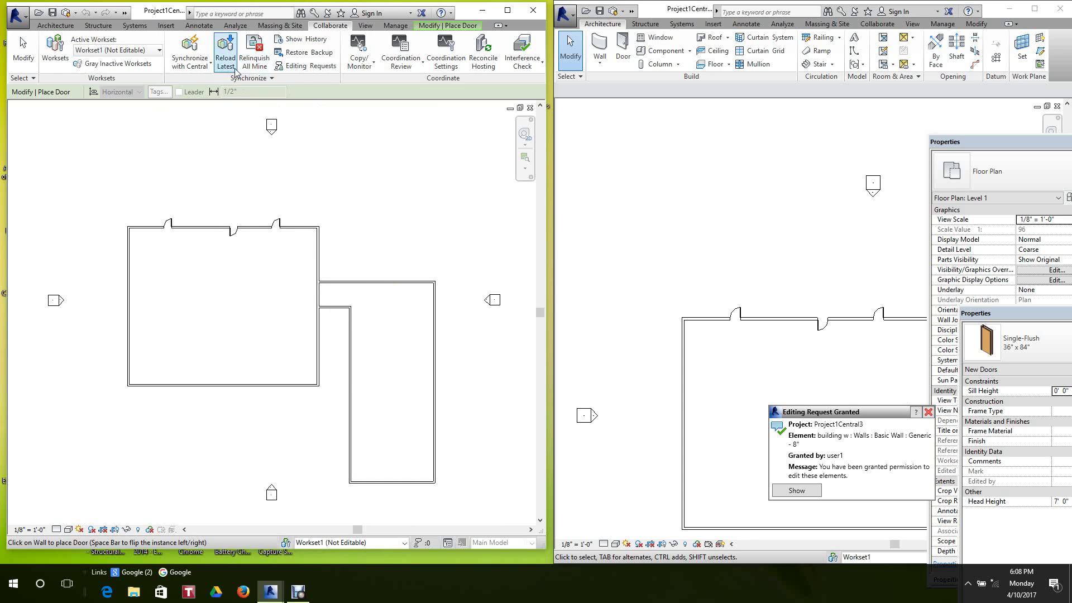
Release everything user1 owns with Relinquish All Mine and a synchronization with central, and close the user1 project.
left_click(254, 52)
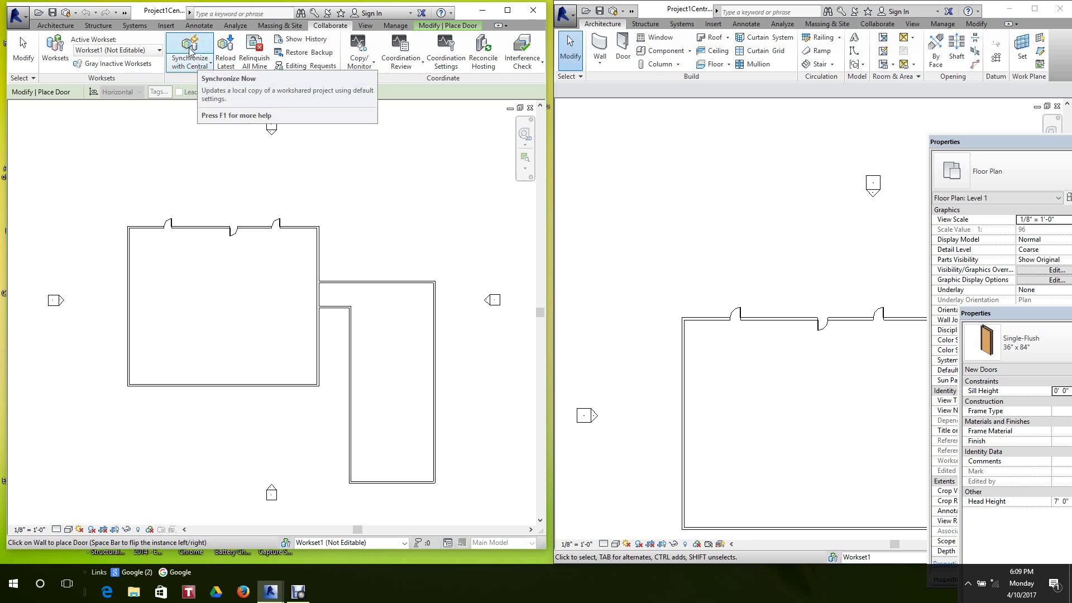
left_click(189, 49)
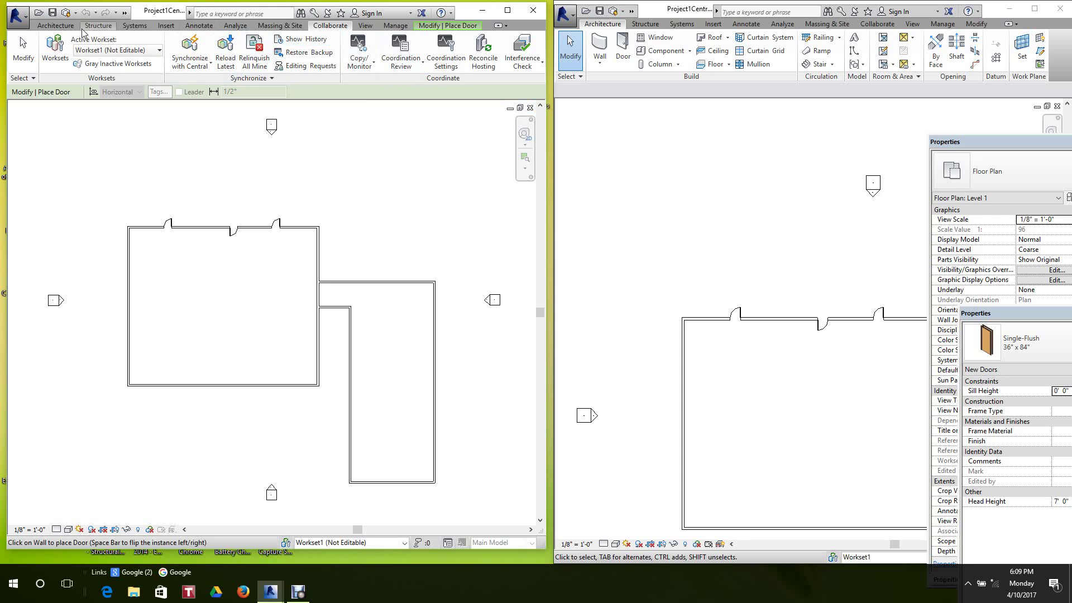
left_click(27, 20)
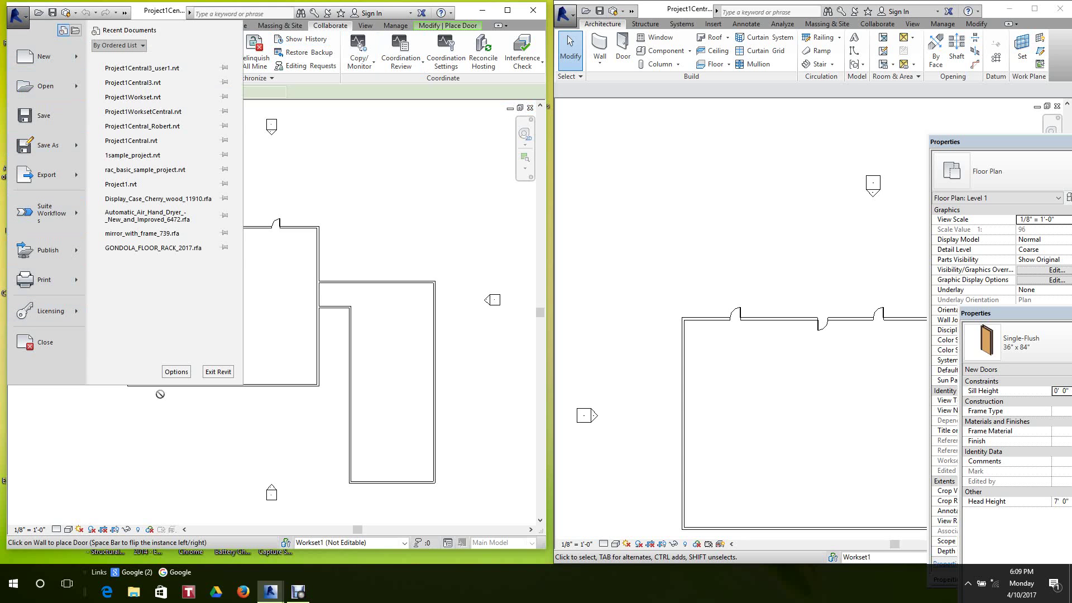
left_click(53, 340)
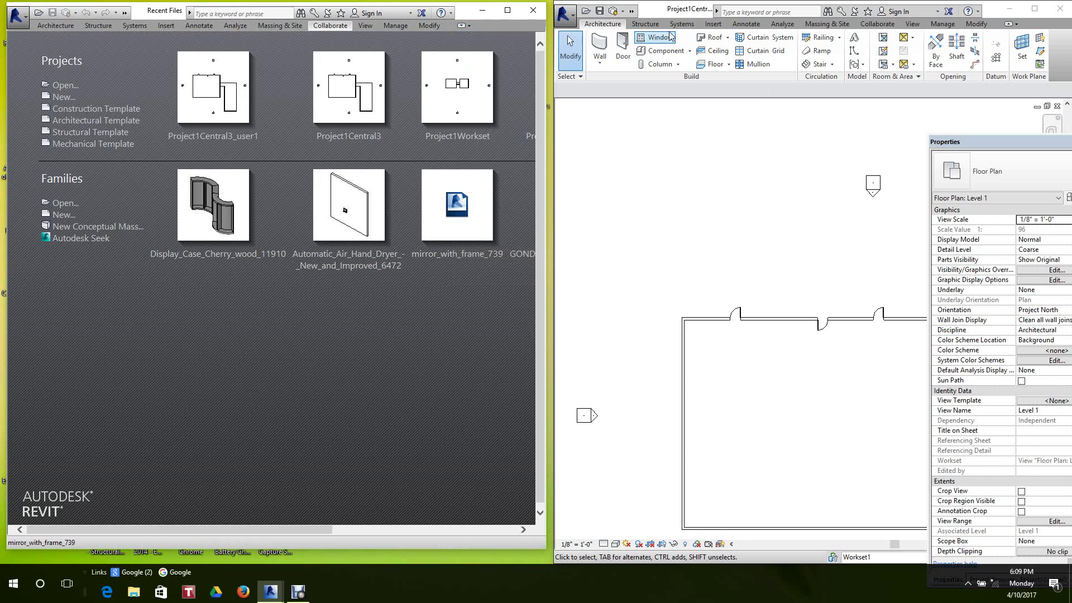
Maximize the user2 session's window and save the Project1Central3_user2 local file.
left_click_drag(659, 12, 407, 43)
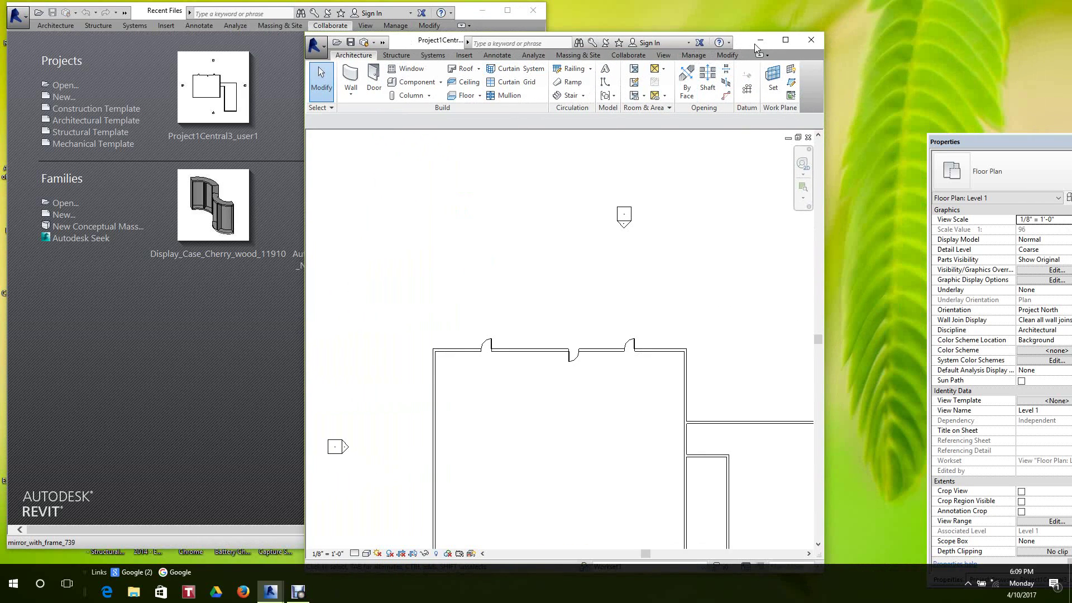
left_click(786, 41)
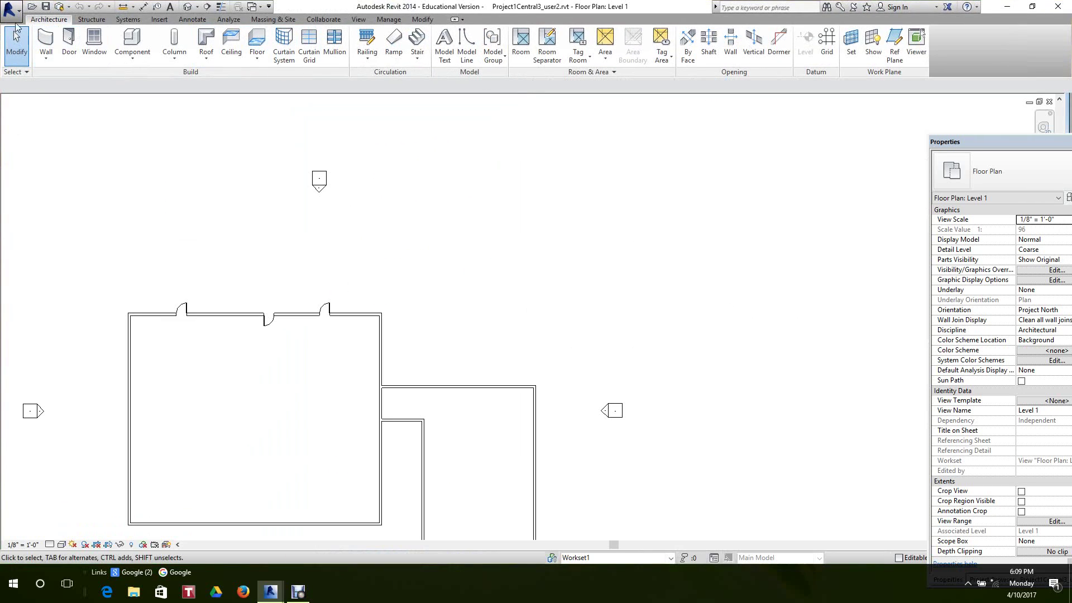
left_click(317, 21)
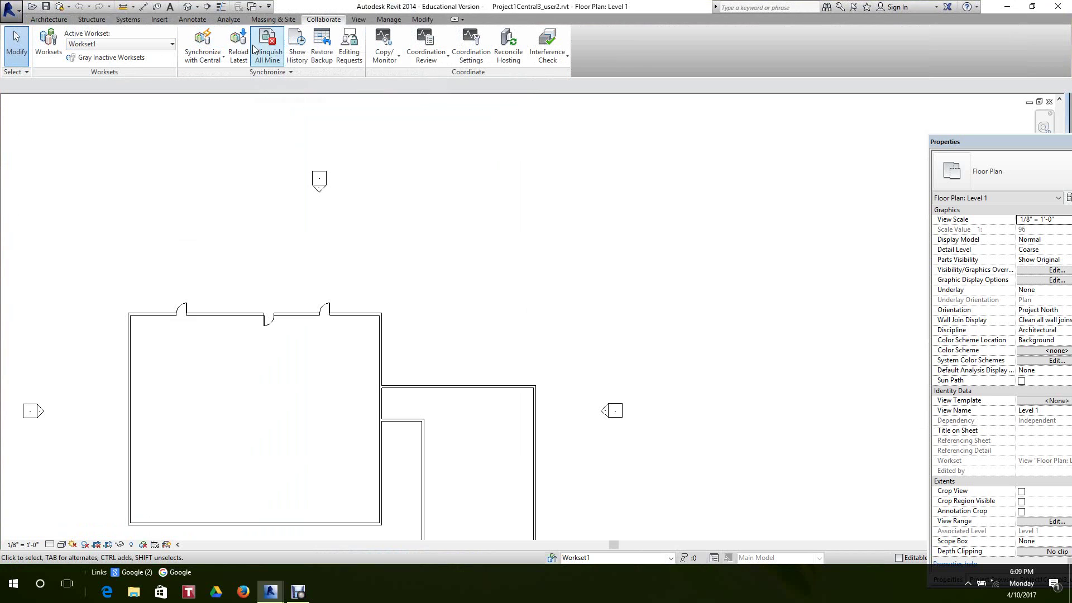
left_click(46, 7)
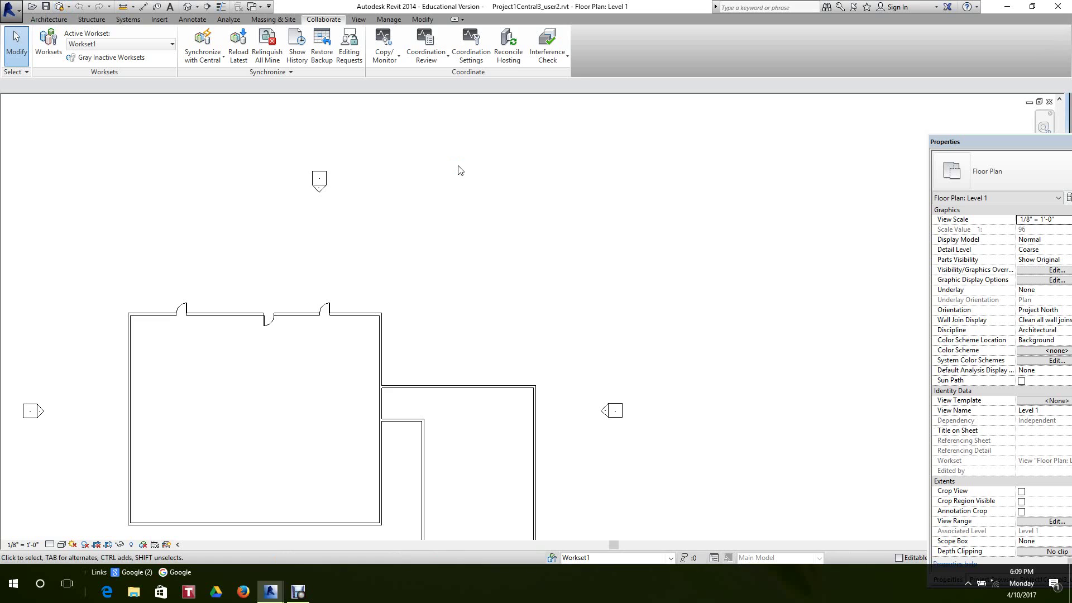
Relinquish everything user2 owns and check the workset ownership in the Worksets dialog.
left_click(269, 46)
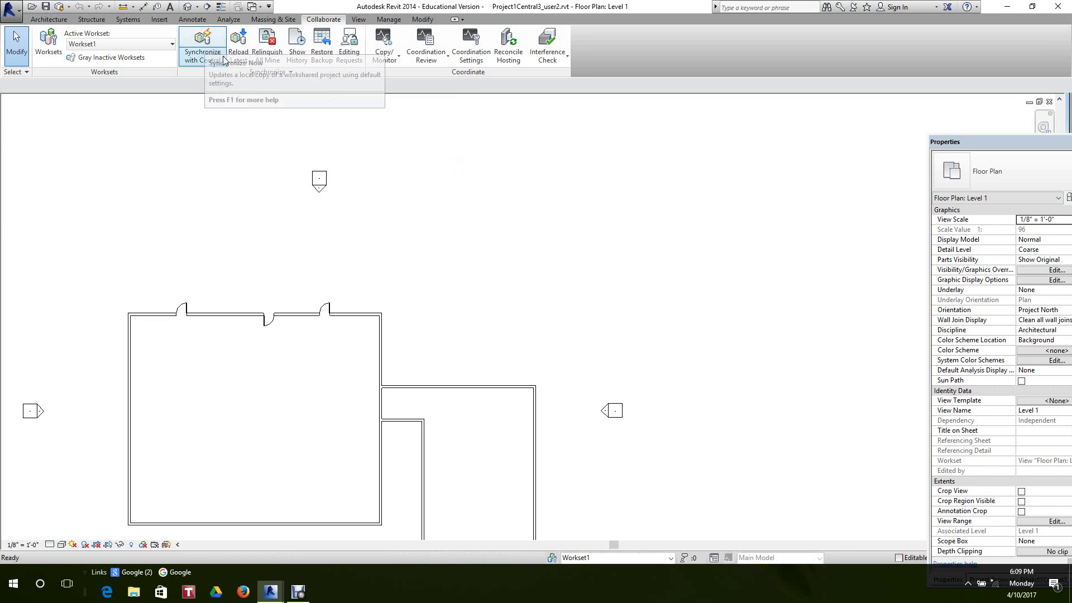
left_click(48, 44)
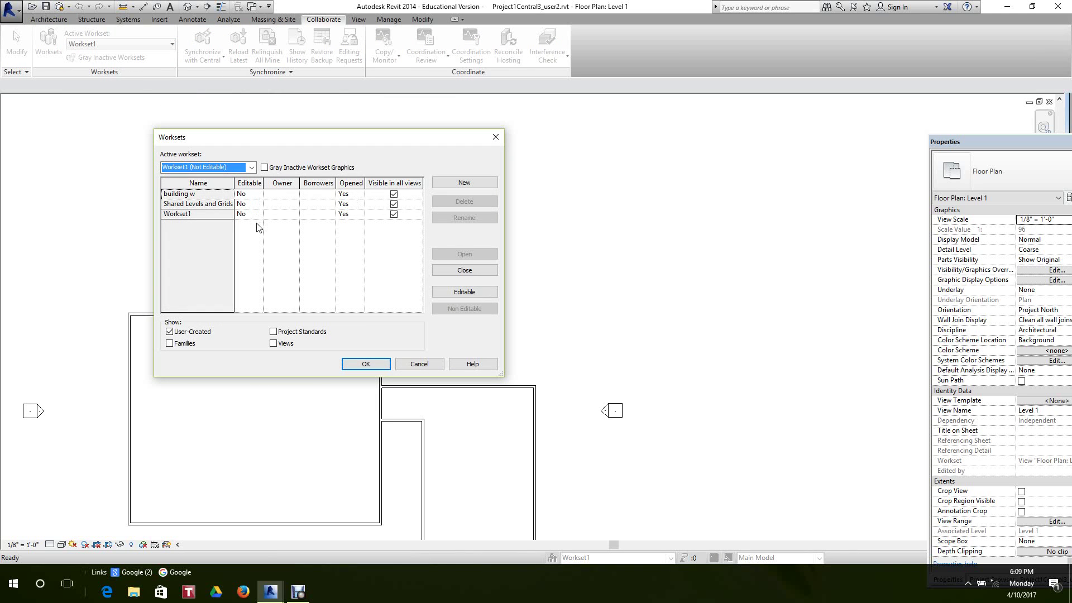
left_click(368, 365)
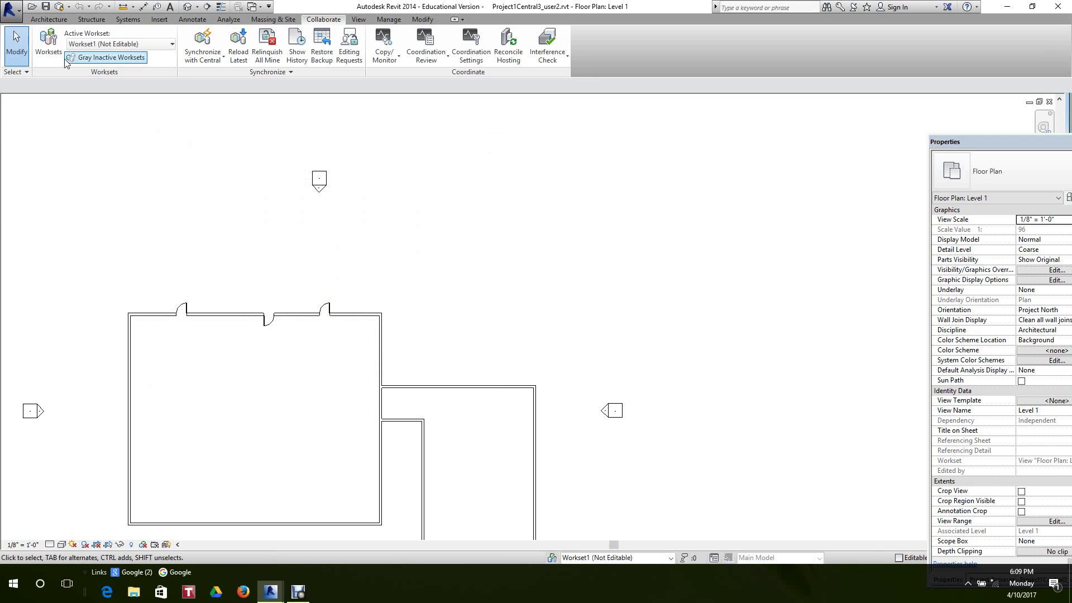